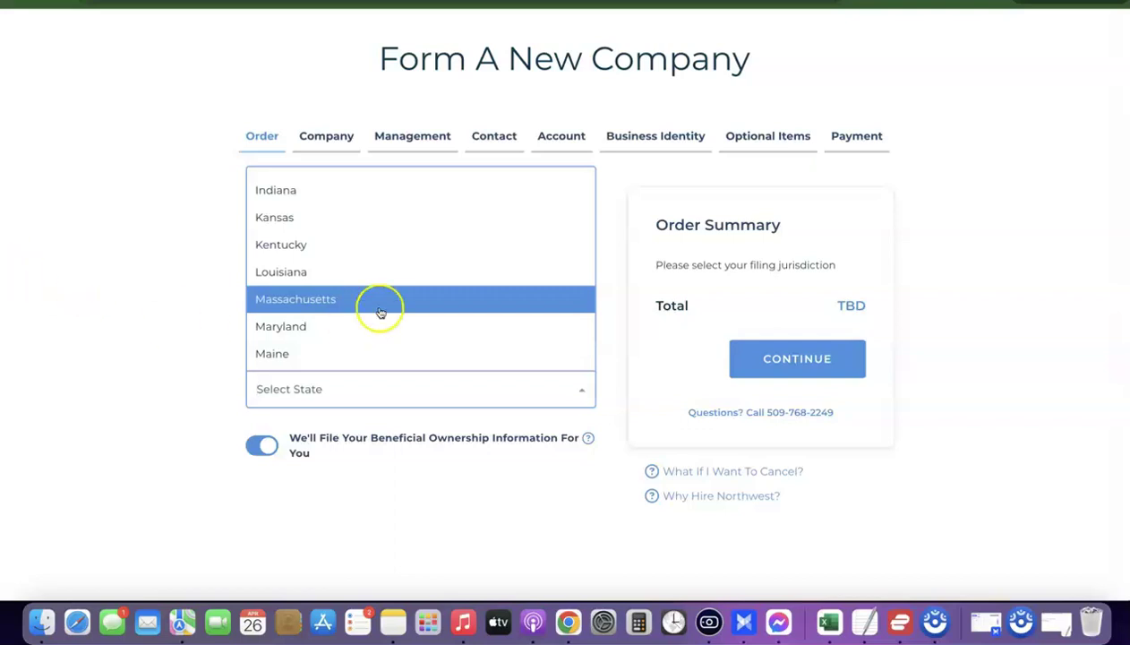
# - Choose New Mexico as the state of formation and select the $50.00 Standard filing option
pyautogui.scroll(-10, 380, 298)
pyautogui.scroll(-3, 380, 299)
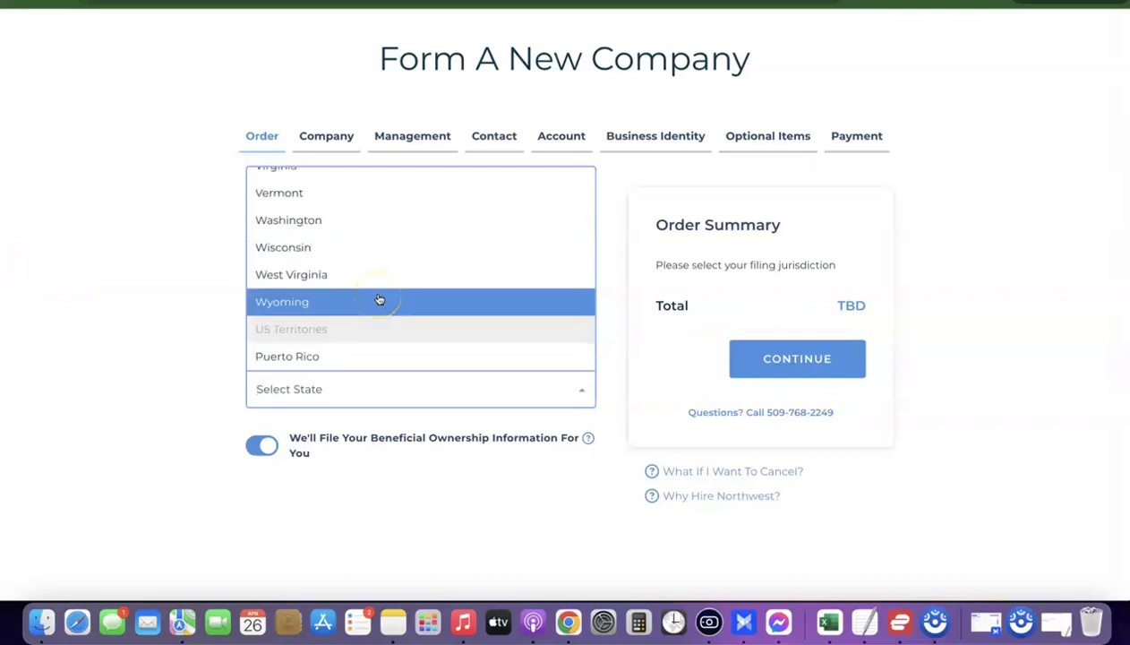
pyautogui.scroll(5, 380, 298)
pyautogui.scroll(3, 379, 298)
pyautogui.click(380, 298)
pyautogui.scroll(-1, 324, 416)
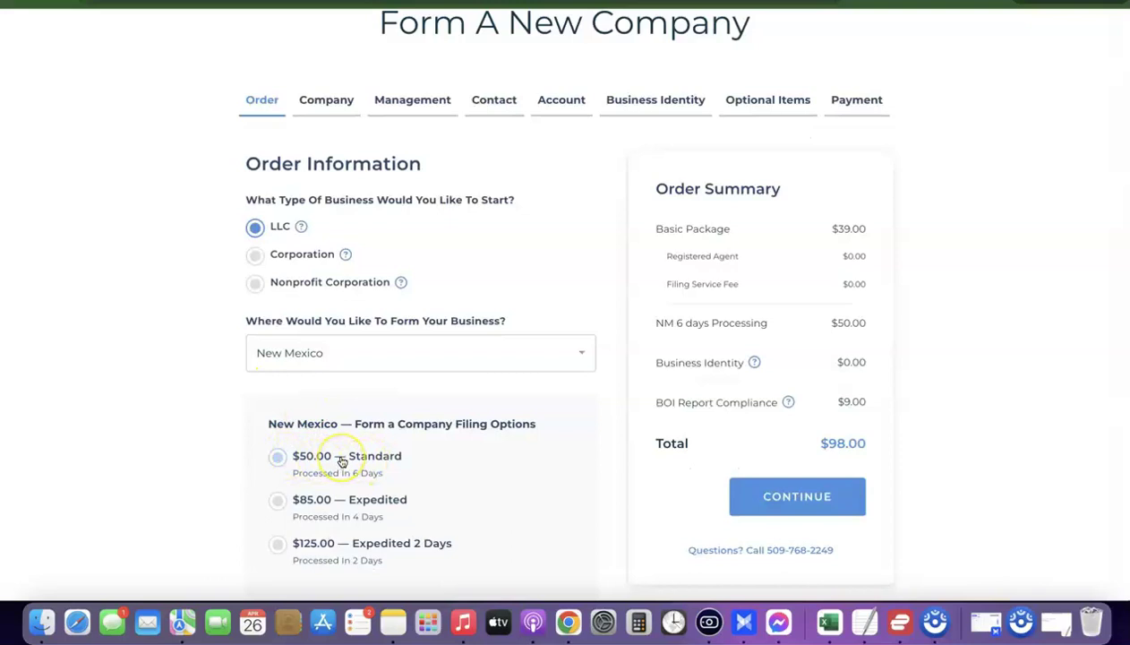
pyautogui.click(277, 455)
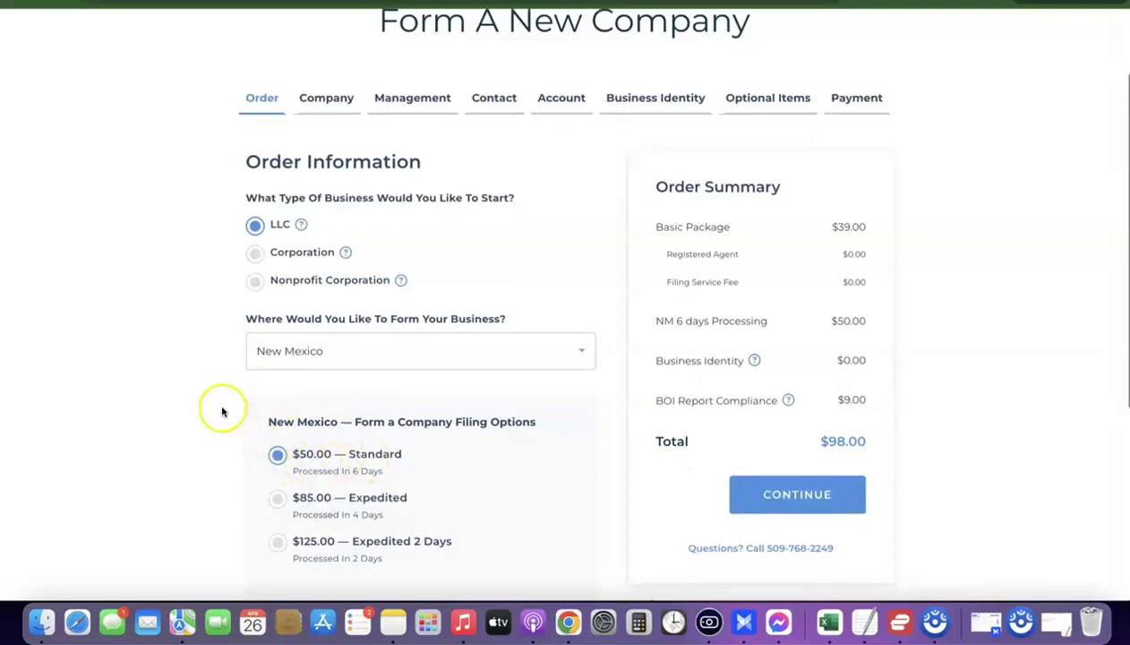
# - Examine the order summary's charges for BOI report compliance, New Mexico processing and the basic package
pyautogui.scroll(-3, 223, 411)
pyautogui.scroll(-1, 223, 411)
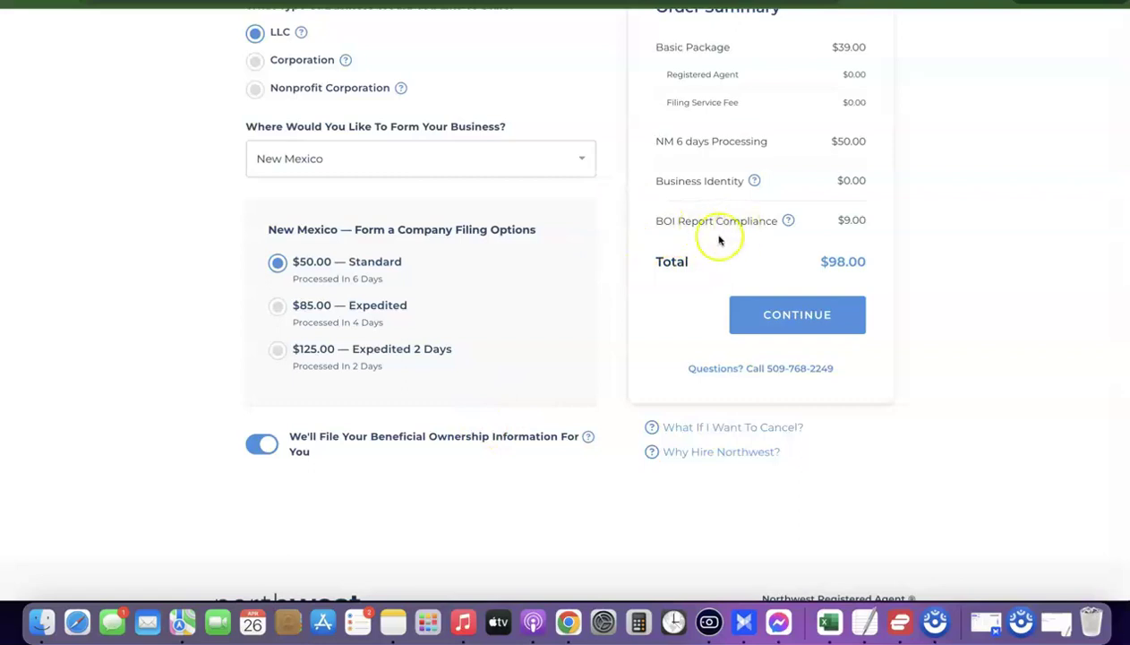
pyautogui.moveTo(843, 220); pyautogui.dragTo(865, 221)
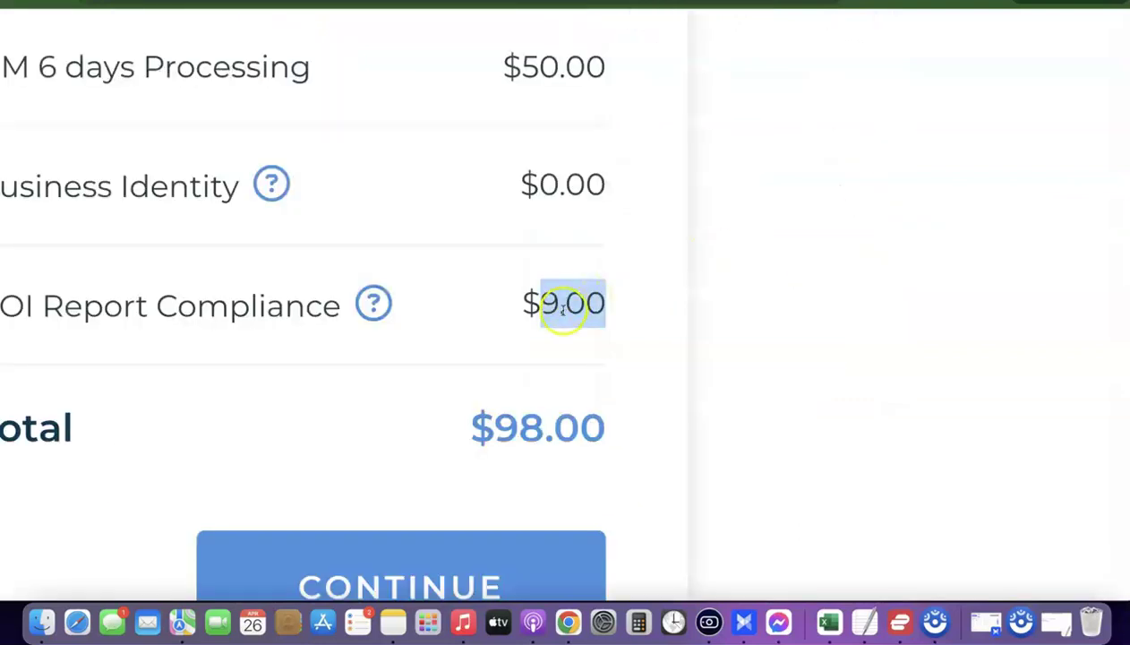
pyautogui.scroll(3, 557, 307)
pyautogui.hscroll(-3, 557, 307)
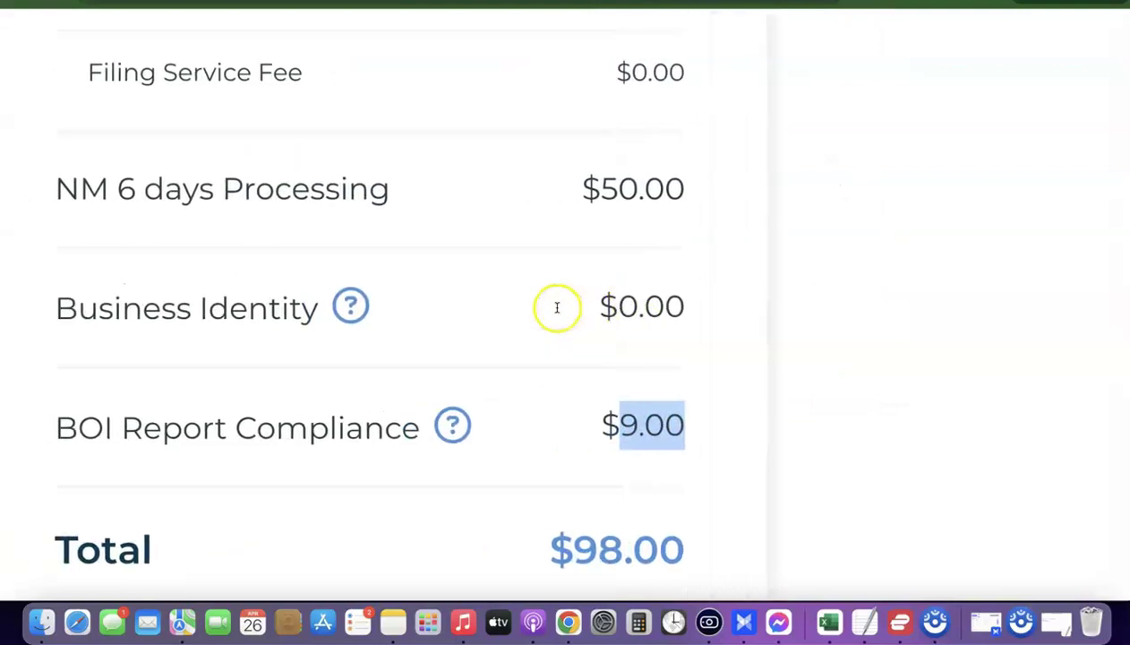
pyautogui.moveTo(653, 193); pyautogui.dragTo(756, 192)
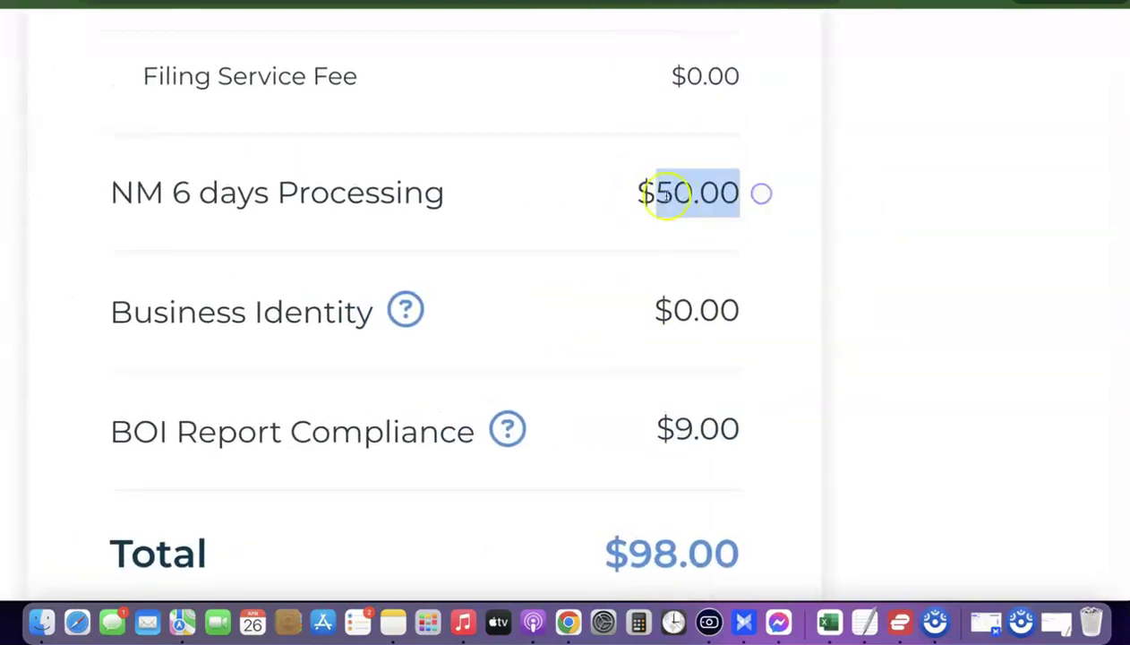
pyautogui.scroll(5, 676, 229)
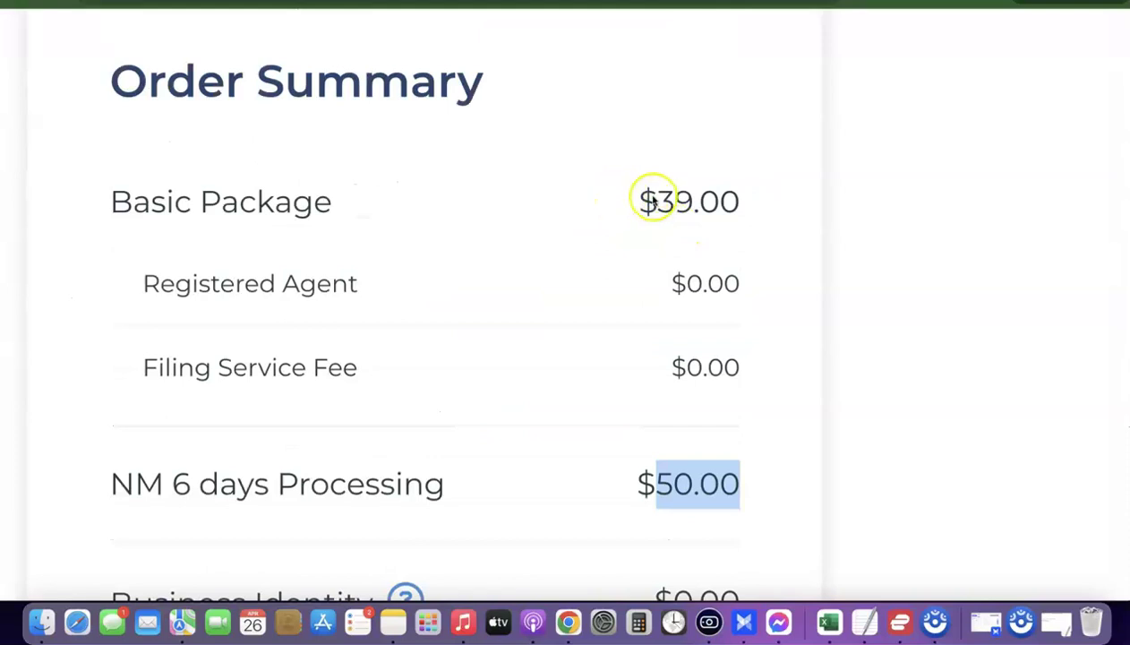
pyautogui.moveTo(657, 197); pyautogui.dragTo(722, 195)
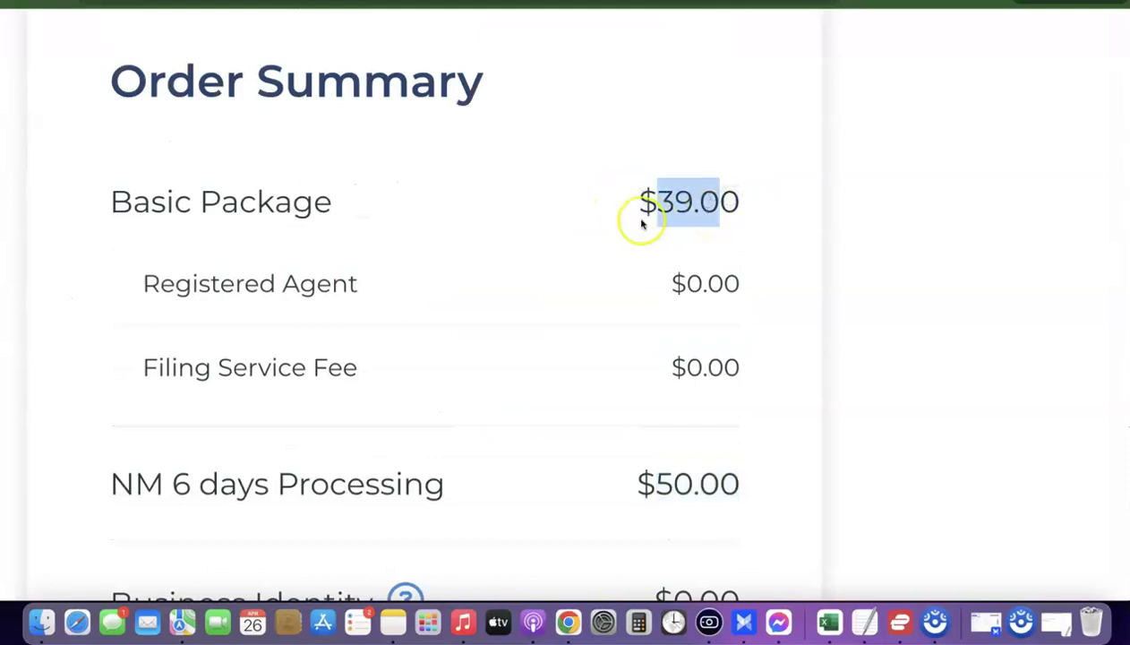
pyautogui.scroll(-5, 640, 223)
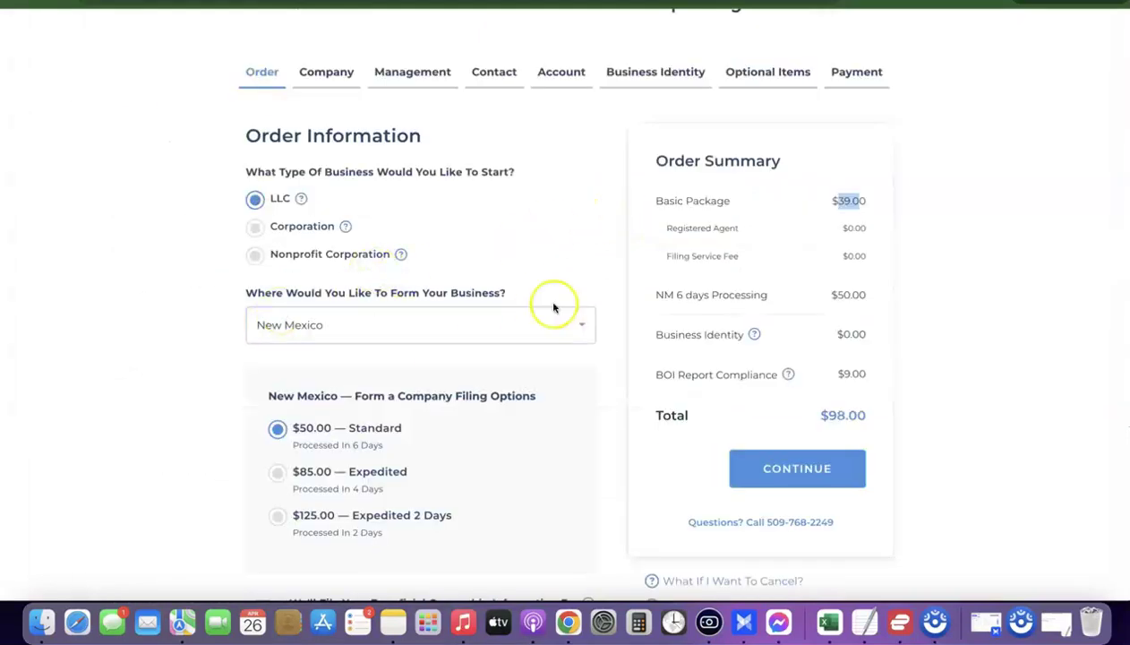
pyautogui.scroll(-1, 959, 274)
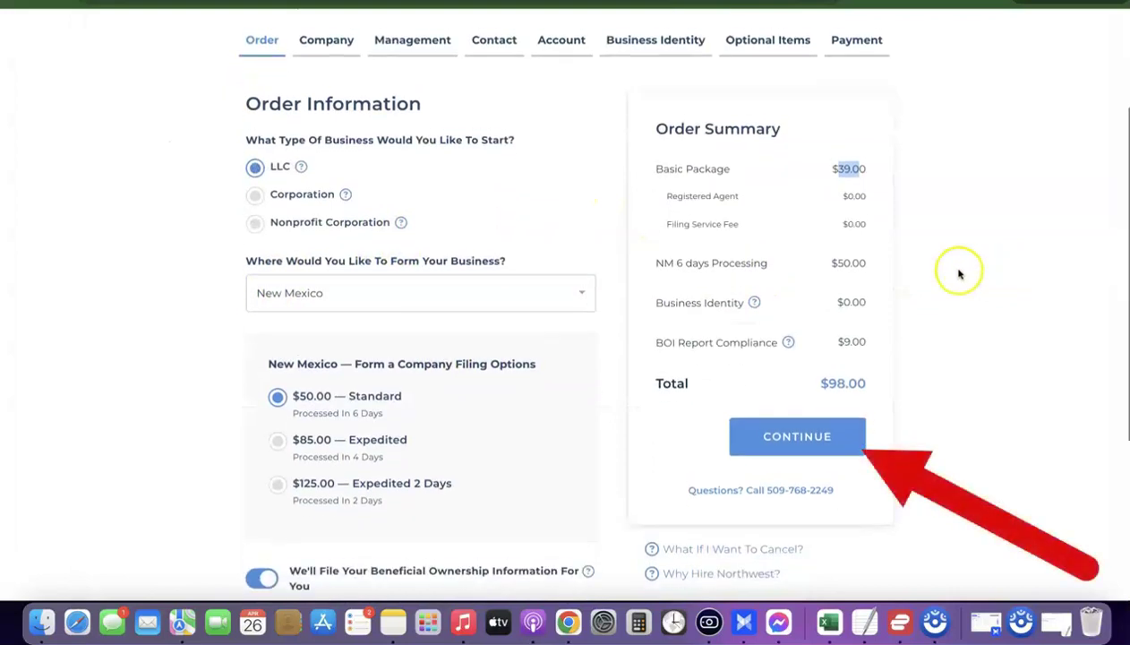
# - Continue to the company details and enter the business name Dropshipping Hustle, copied from the TextEdit note
pyautogui.click(798, 437)
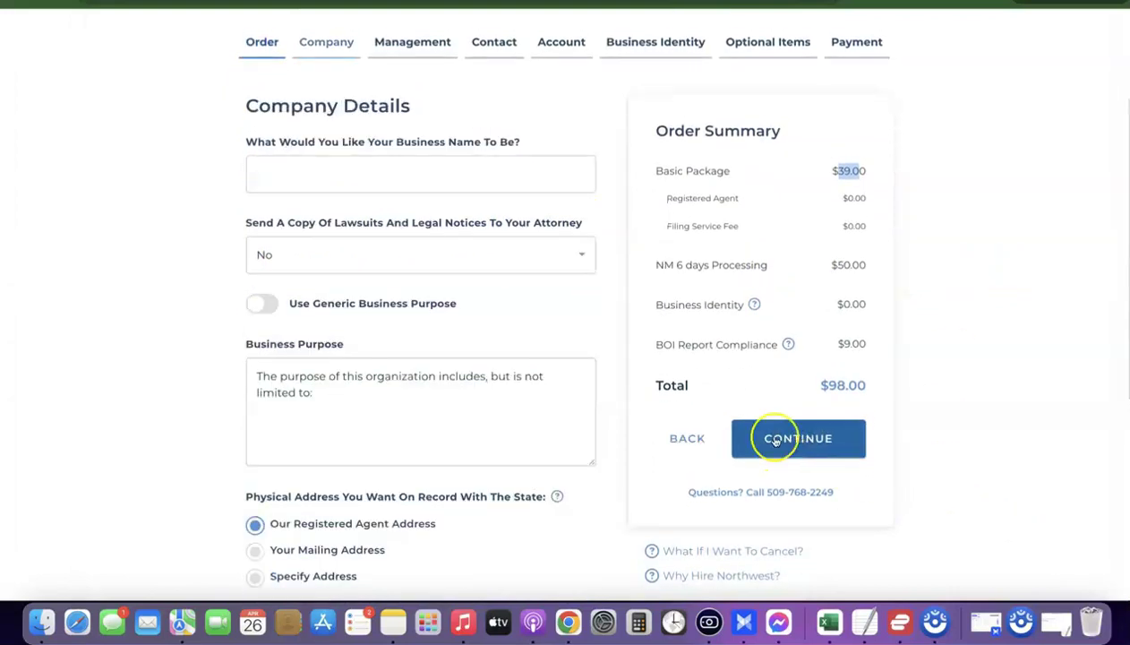
pyautogui.click(300, 177)
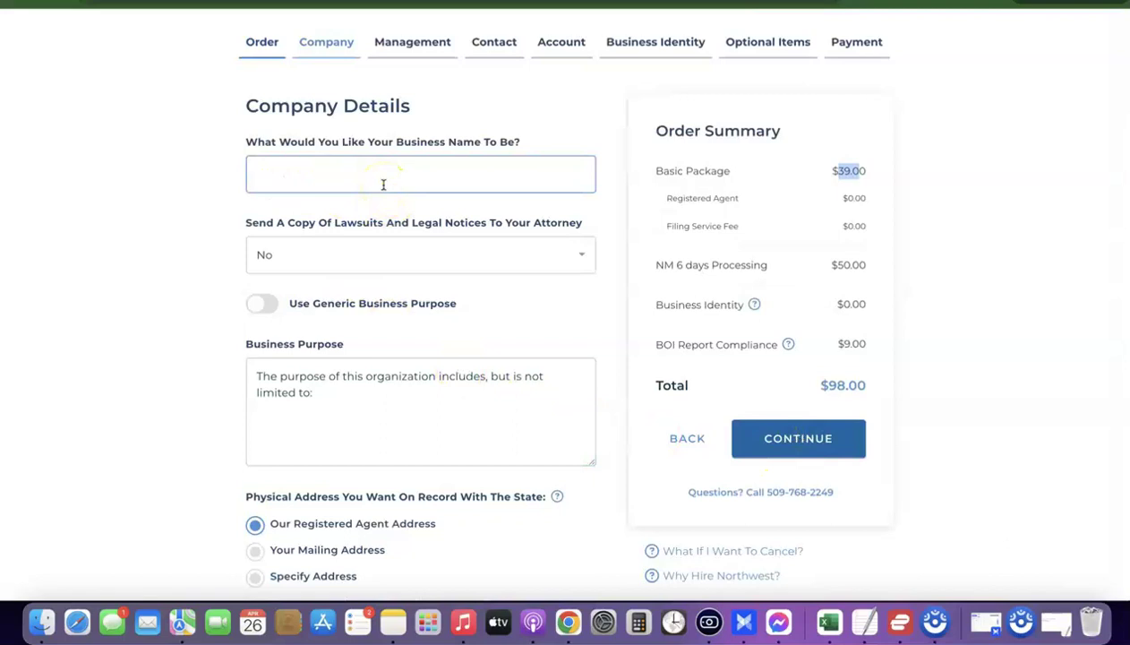
pyautogui.click(385, 183)
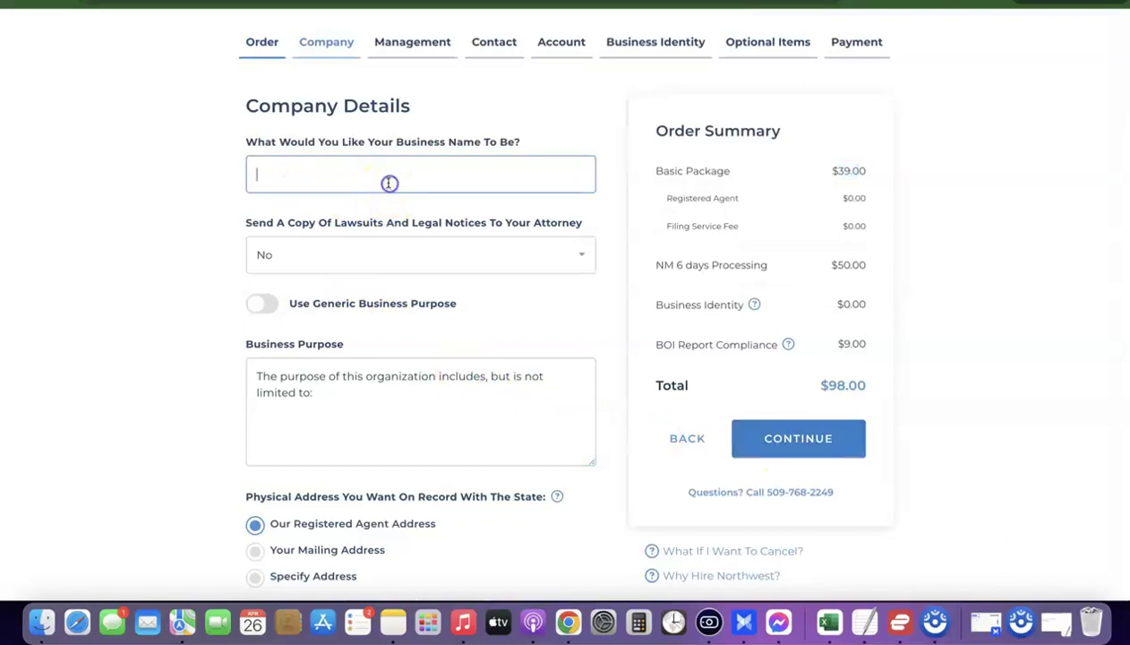
pyautogui.write('Dr')
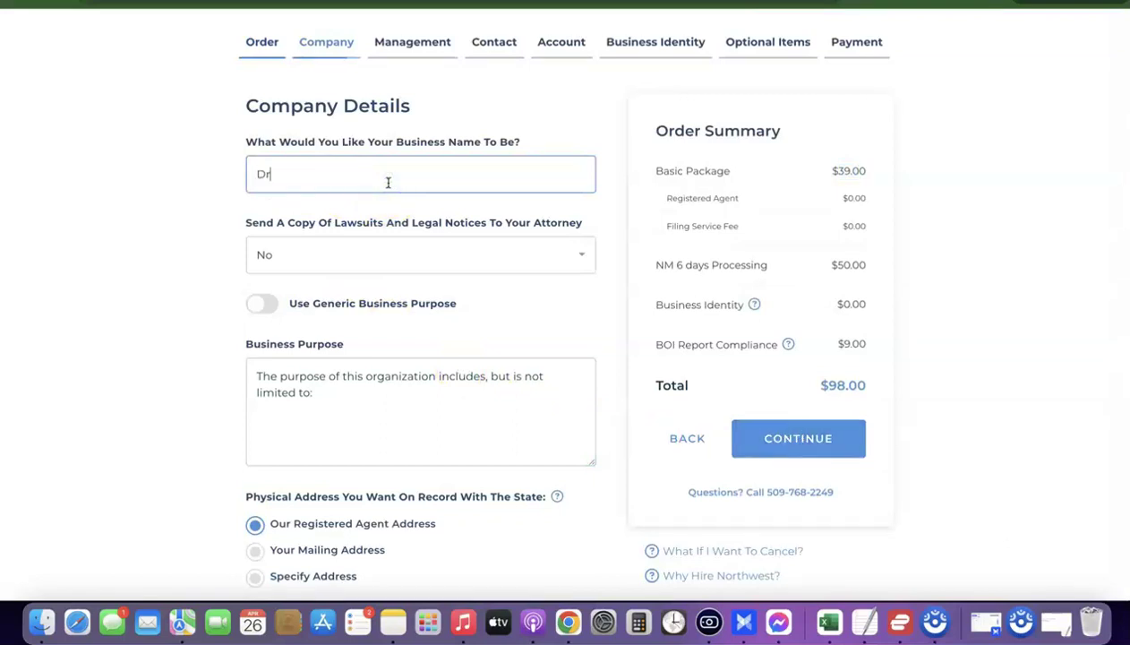
pyautogui.click(863, 621)
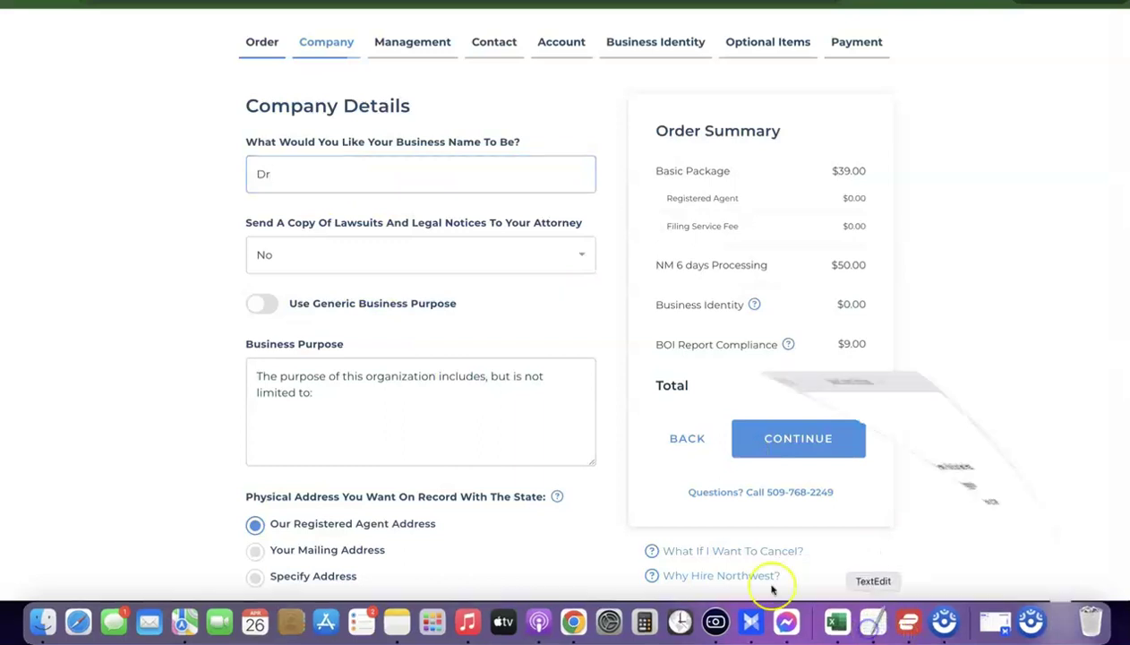
pyautogui.tripleClick(152, 93)
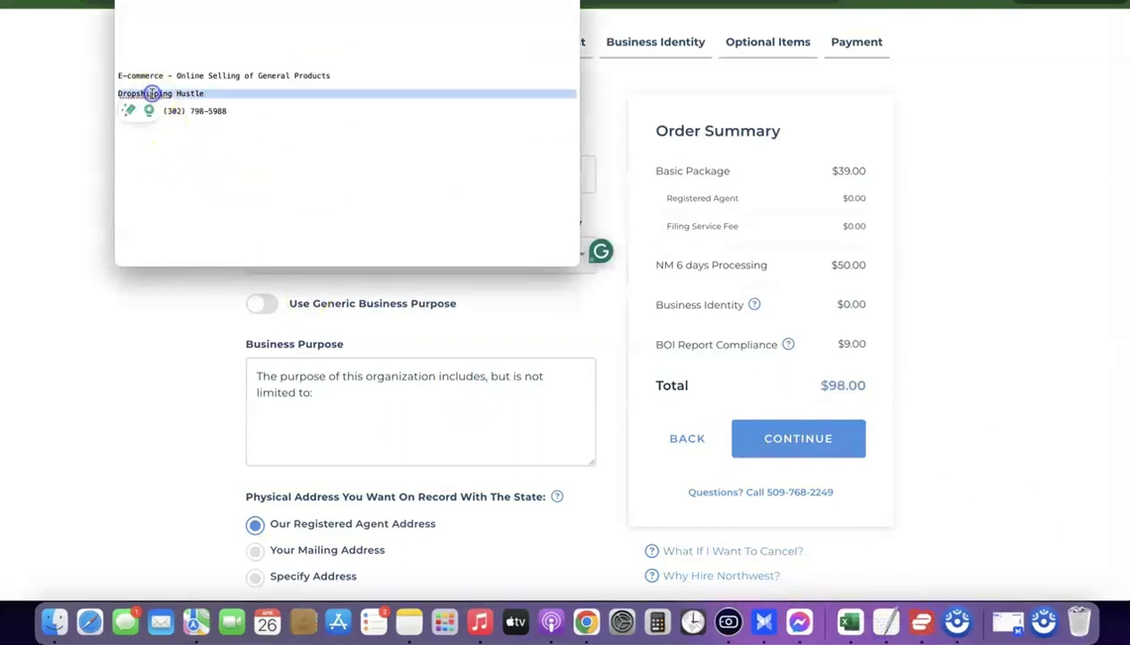
pyautogui.click(148, 184)
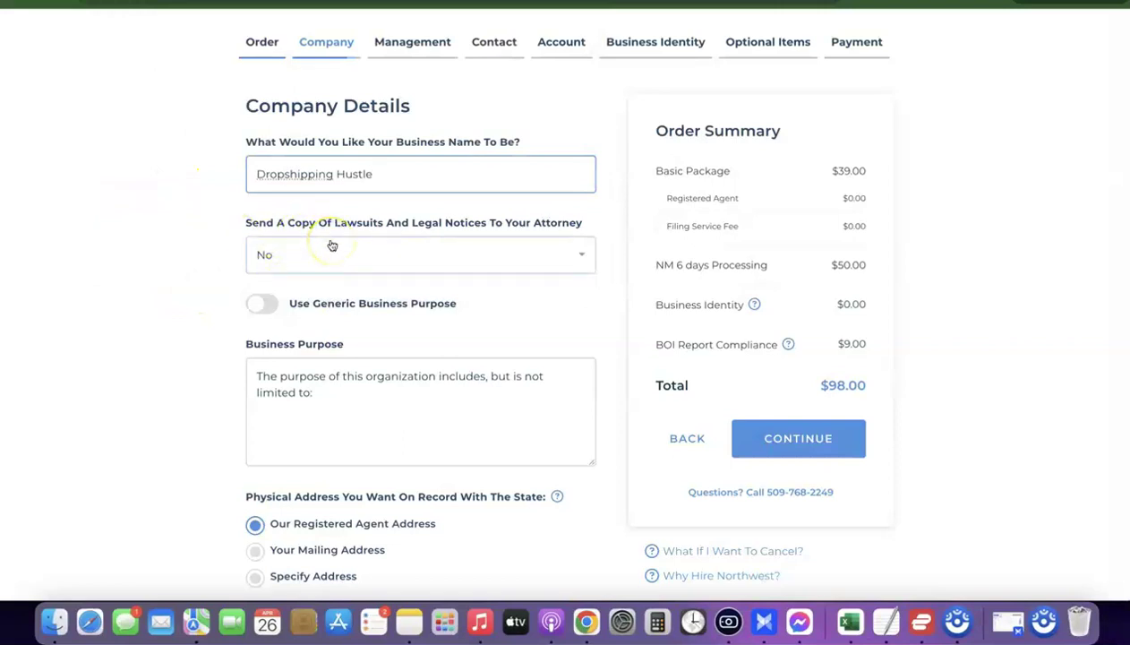
pyautogui.click(560, 253)
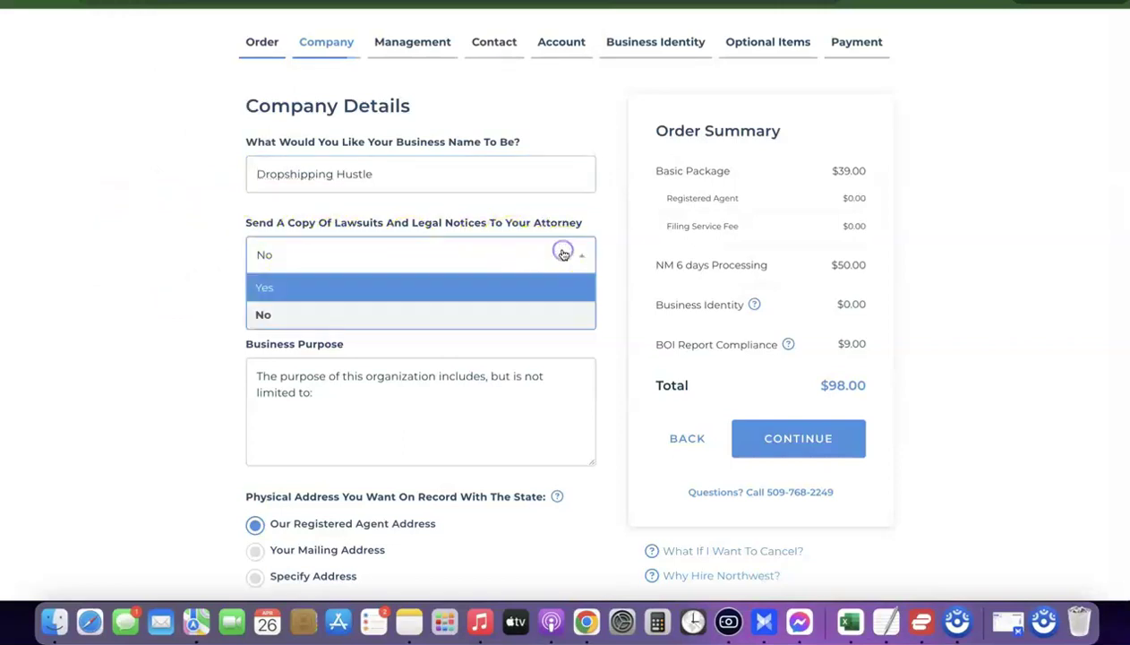
pyautogui.click(312, 287)
pyautogui.click(361, 255)
pyautogui.click(313, 309)
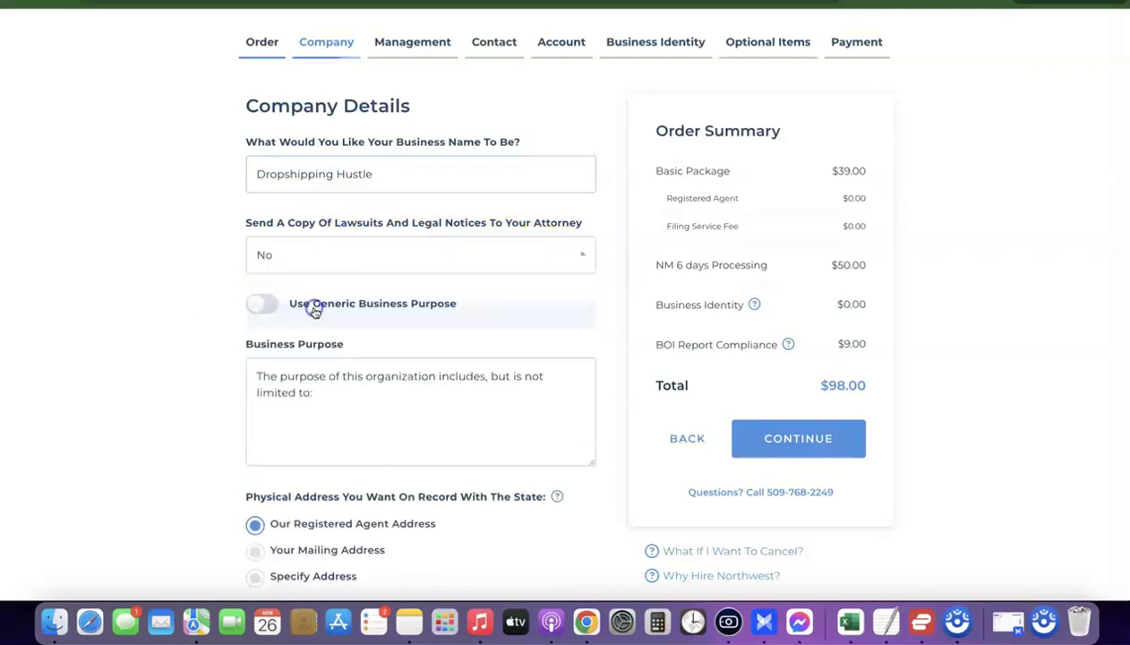
# - Complete the business purpose with "E-commerce - Online Selling of General Products", copied from the TextEdit note
pyautogui.scroll(-2, 148, 282)
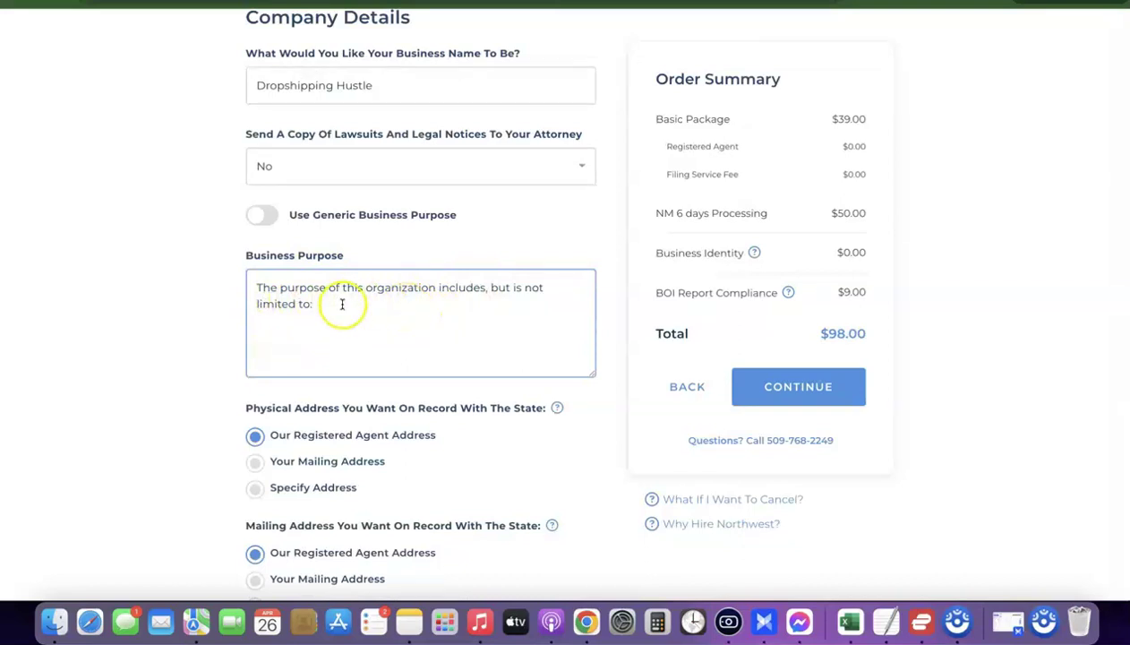
pyautogui.click(887, 616)
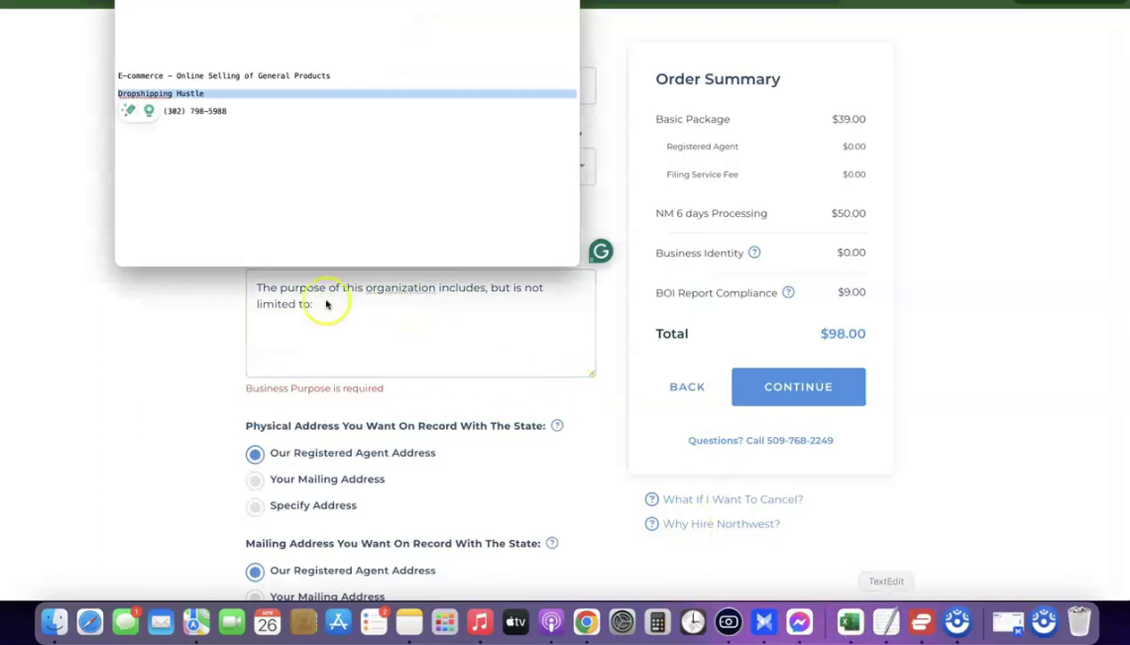
pyautogui.tripleClick(131, 75)
pyautogui.rightClick(132, 76)
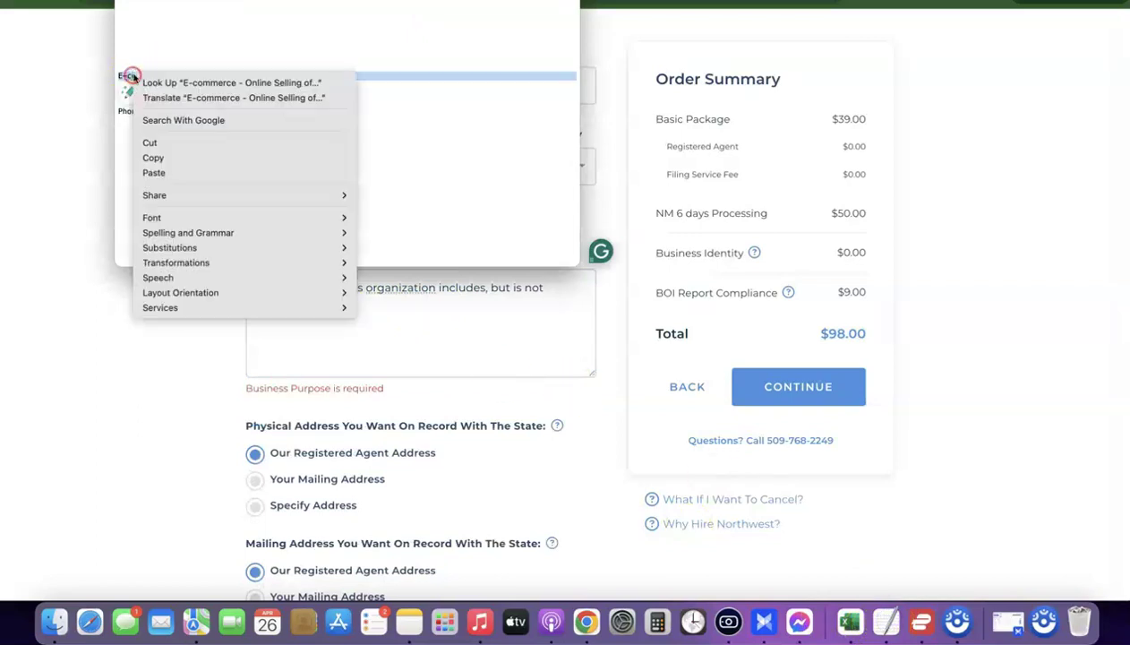
pyautogui.click(158, 154)
pyautogui.click(64, 176)
pyautogui.click(355, 297)
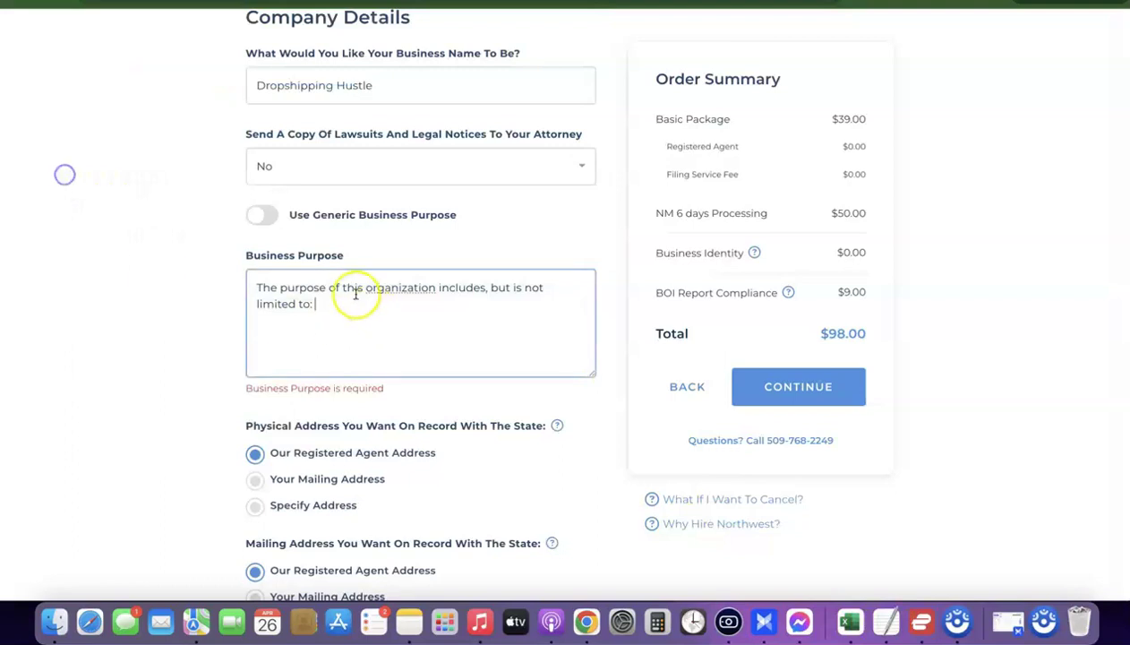
pyautogui.press('super+v')
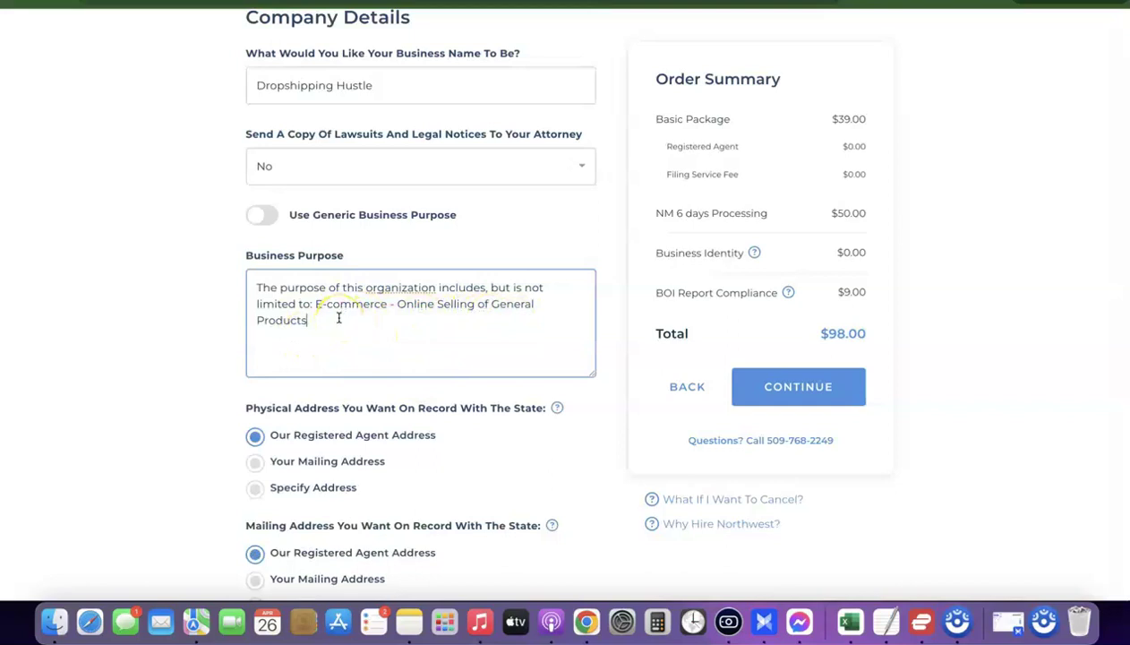
pyautogui.click(101, 320)
# - Use the registered agent address as the physical address on record with the state and continue to company management
pyautogui.scroll(-2, 136, 320)
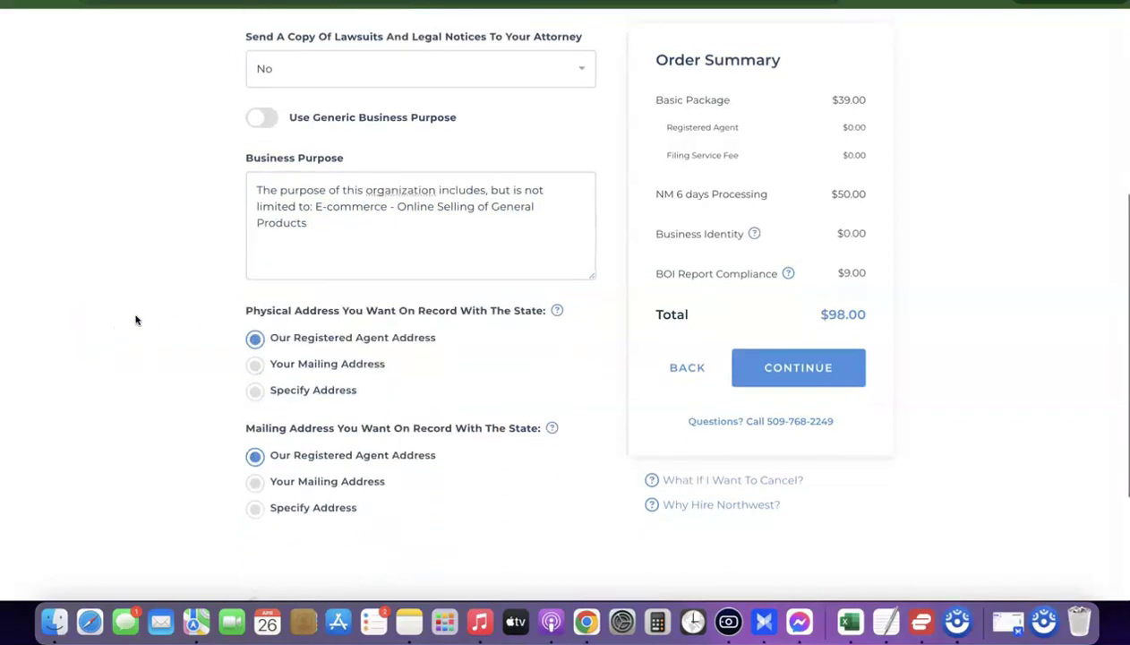
pyautogui.scroll(-2, 136, 320)
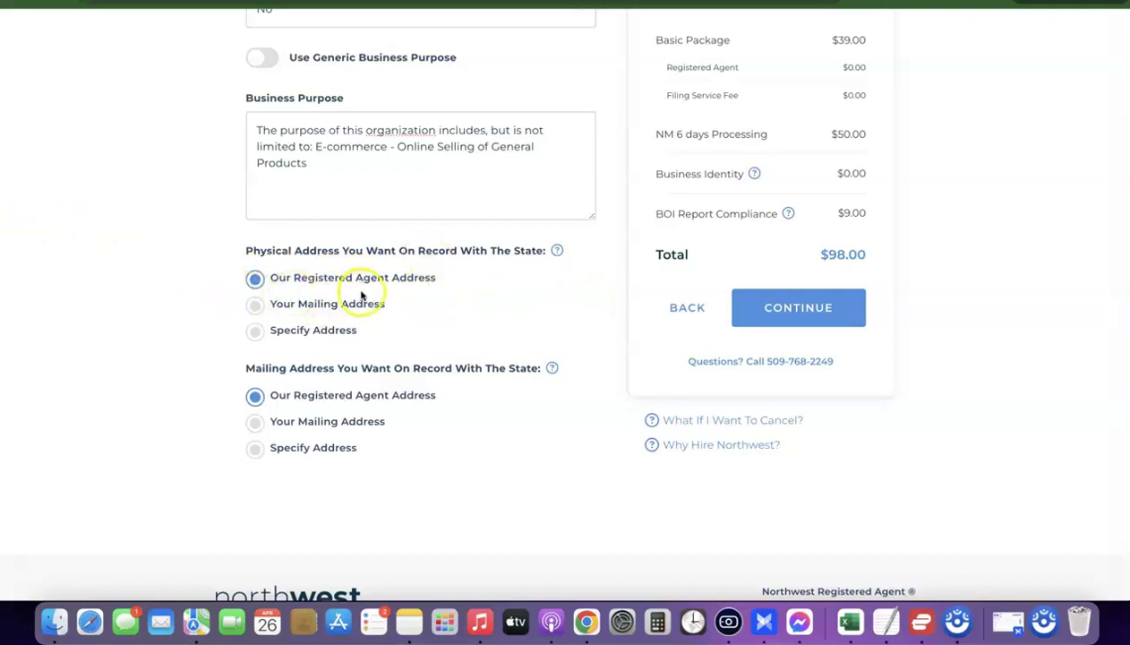
pyautogui.click(256, 281)
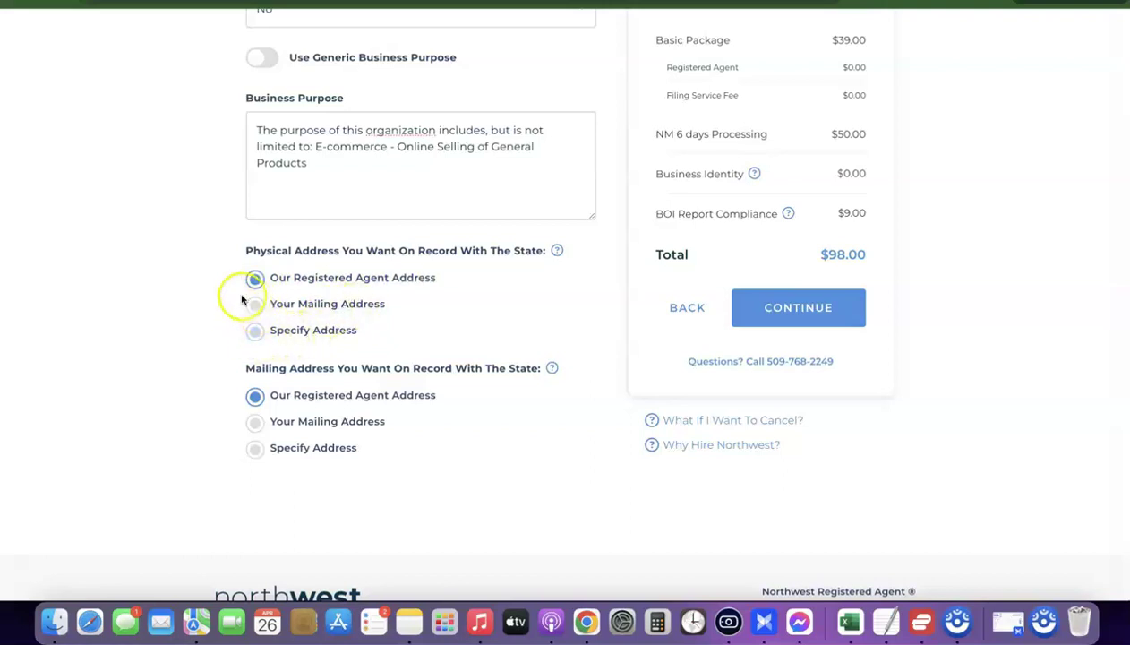
pyautogui.scroll(-2, 325, 436)
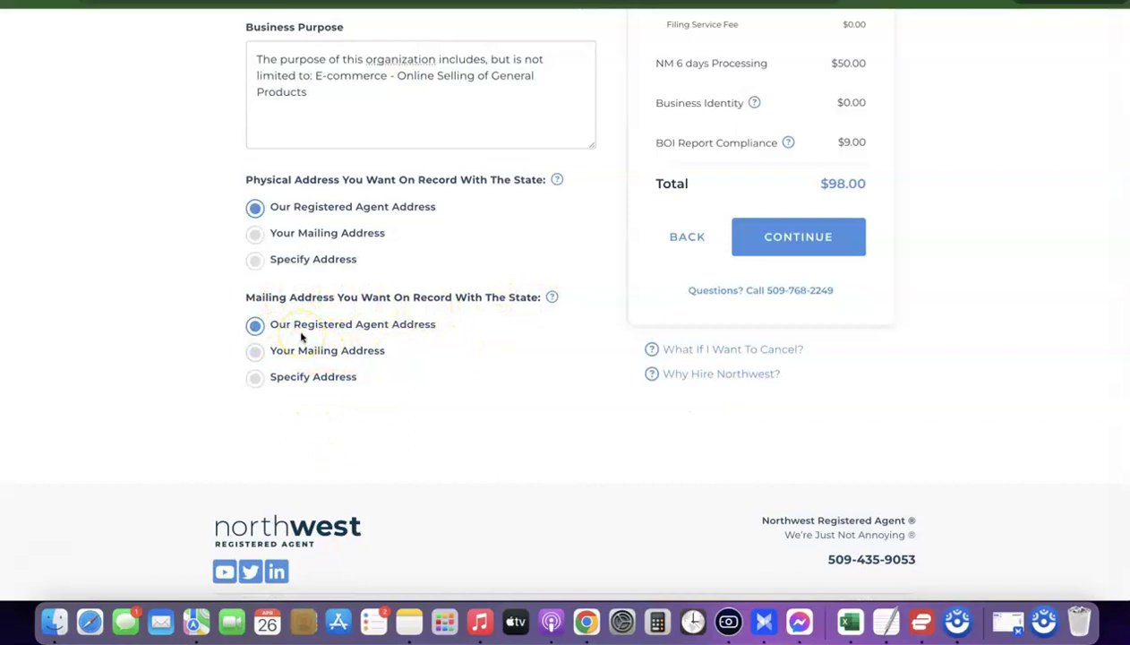
pyautogui.scroll(5, 328, 327)
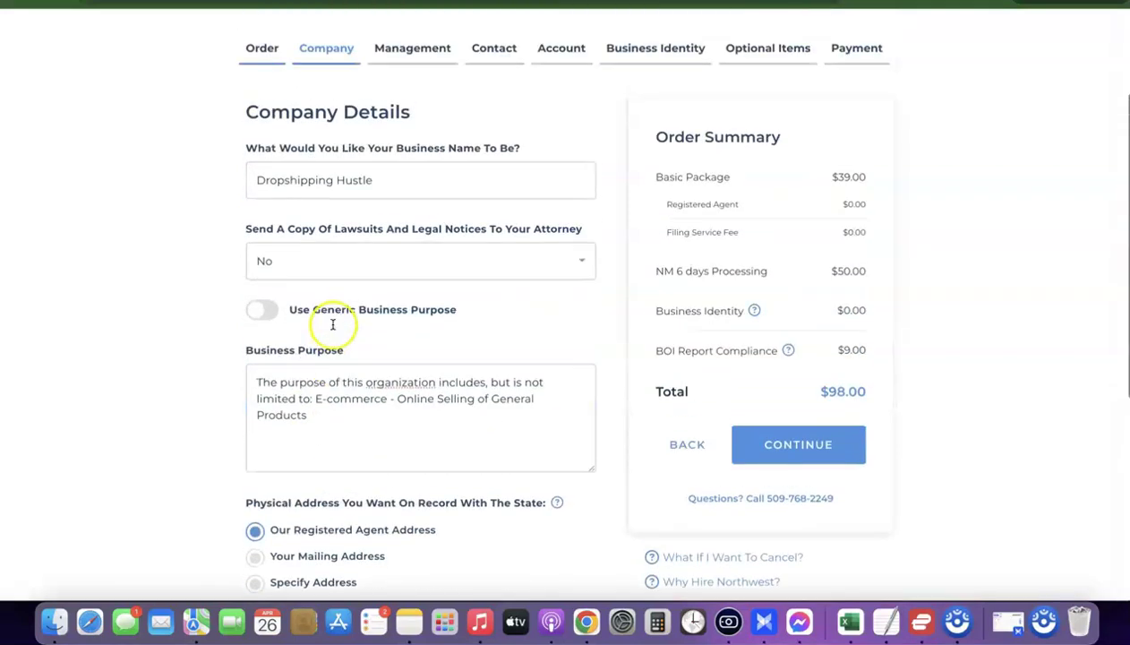
pyautogui.click(799, 446)
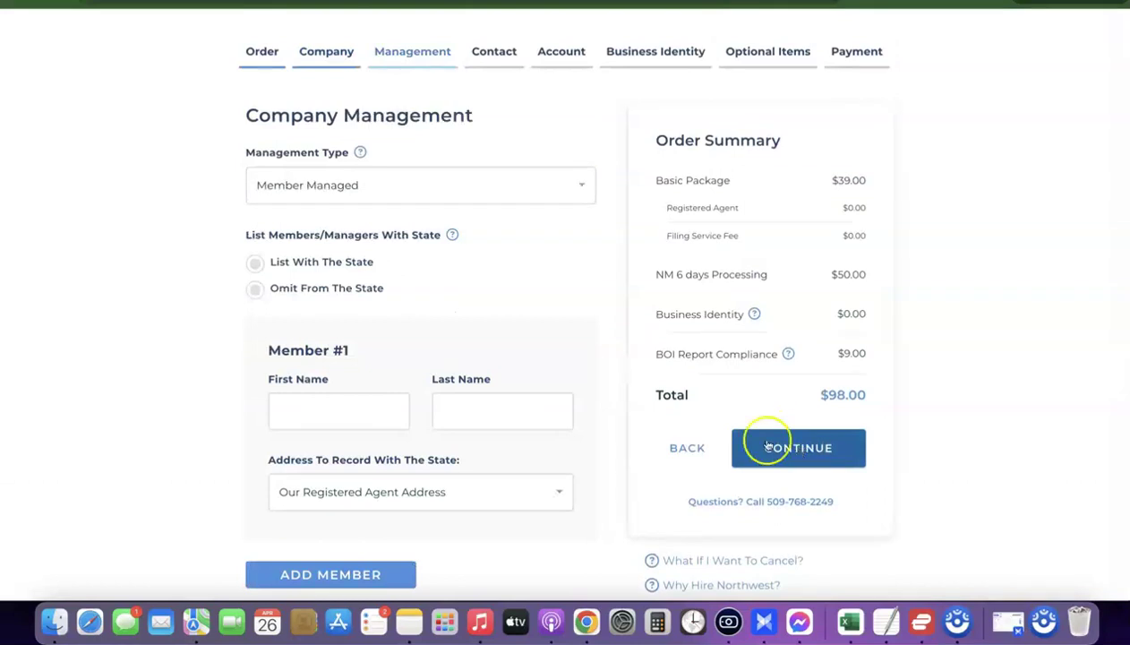
pyautogui.click(765, 446)
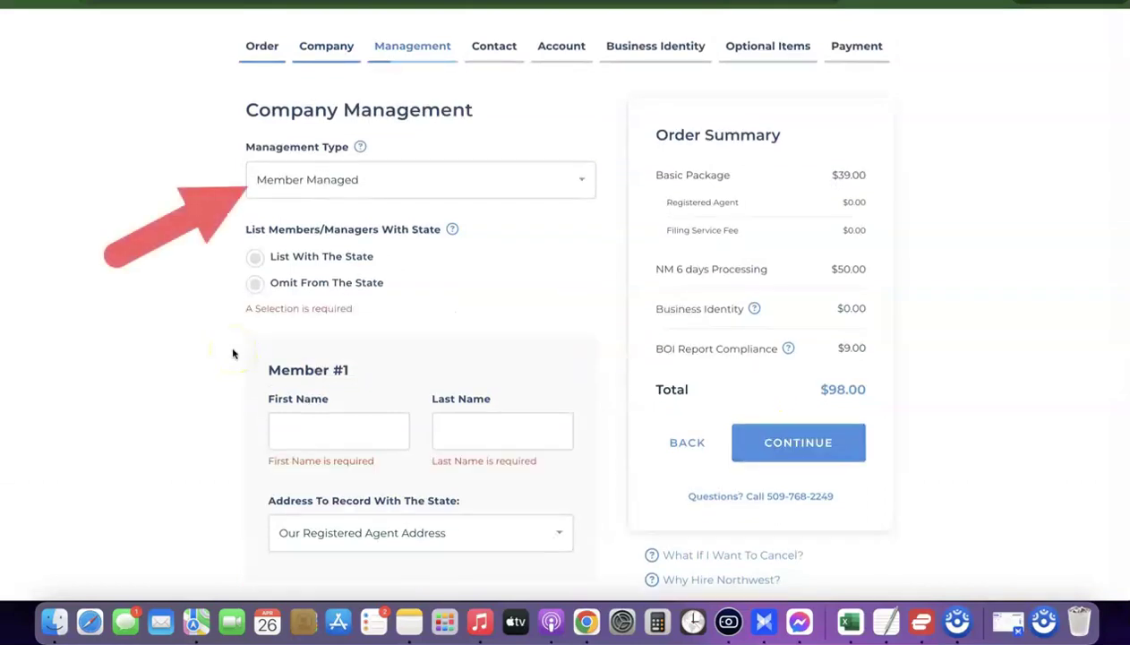
# - Set the management type to Member Managed and choose to omit the members from the state filing
pyautogui.click(590, 179)
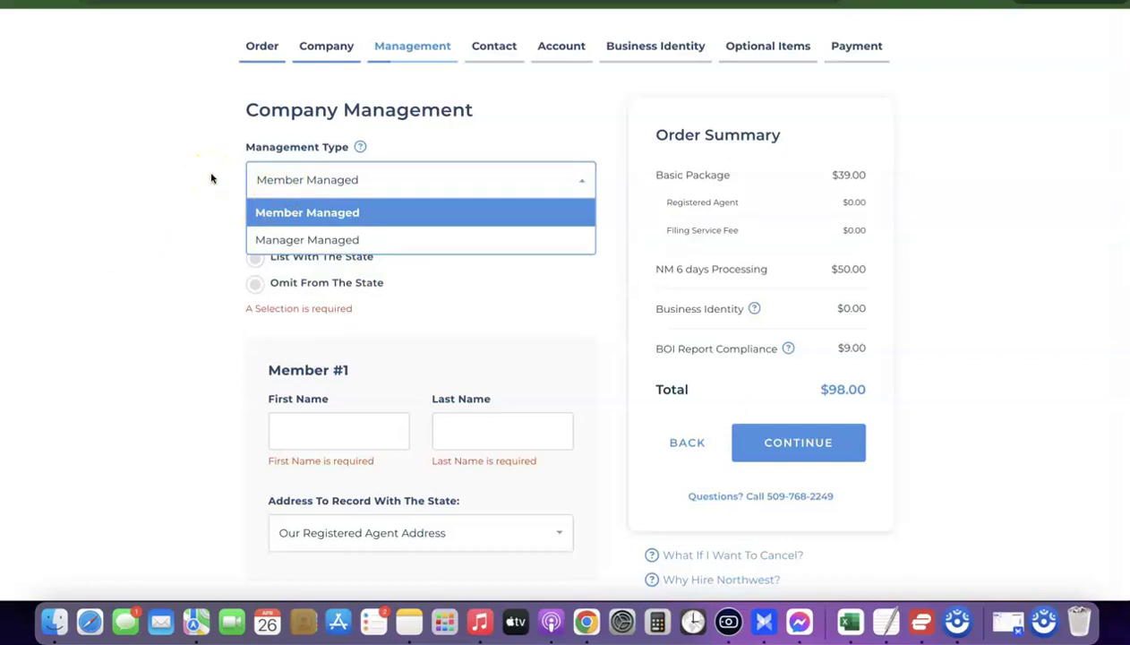
pyautogui.click(307, 182)
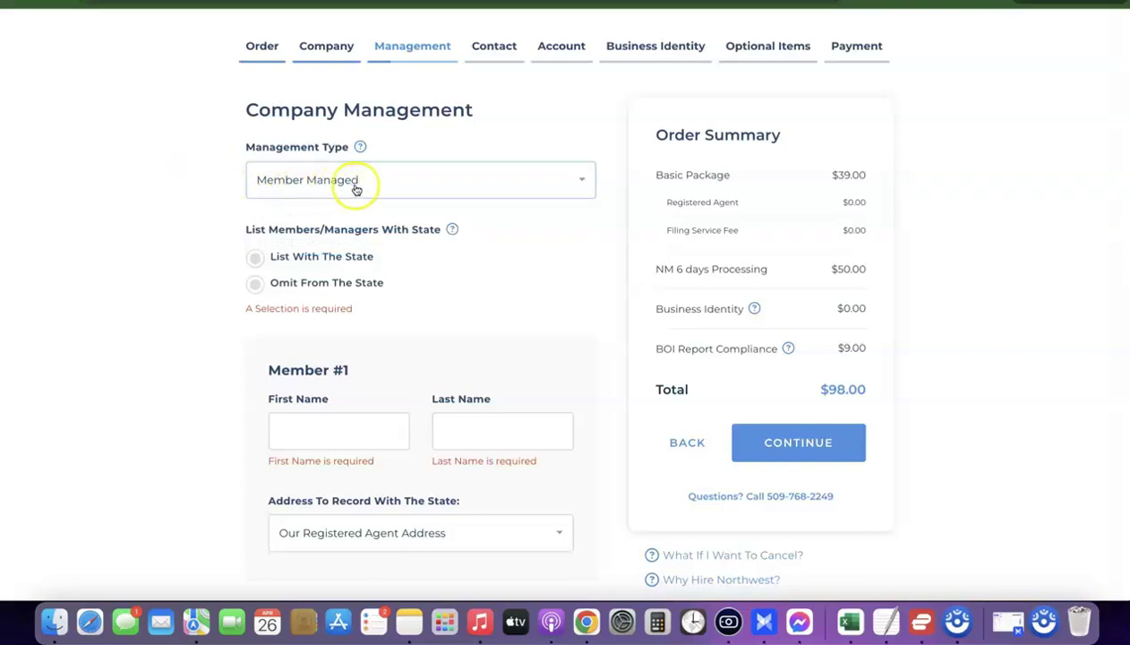
pyautogui.click(255, 257)
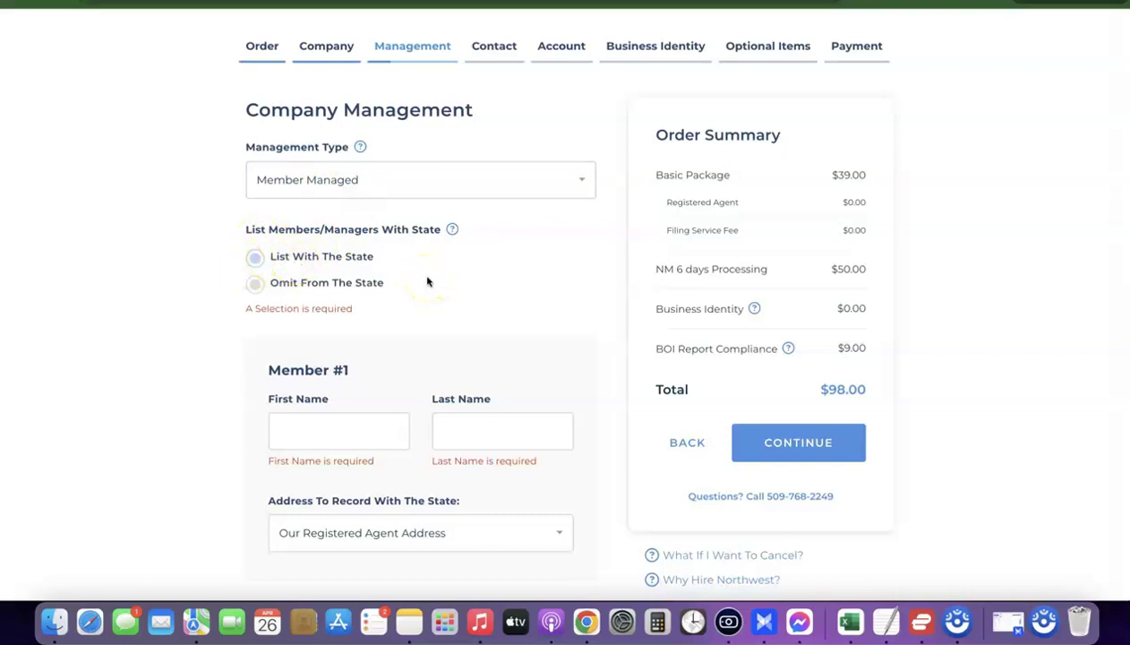
pyautogui.click(254, 283)
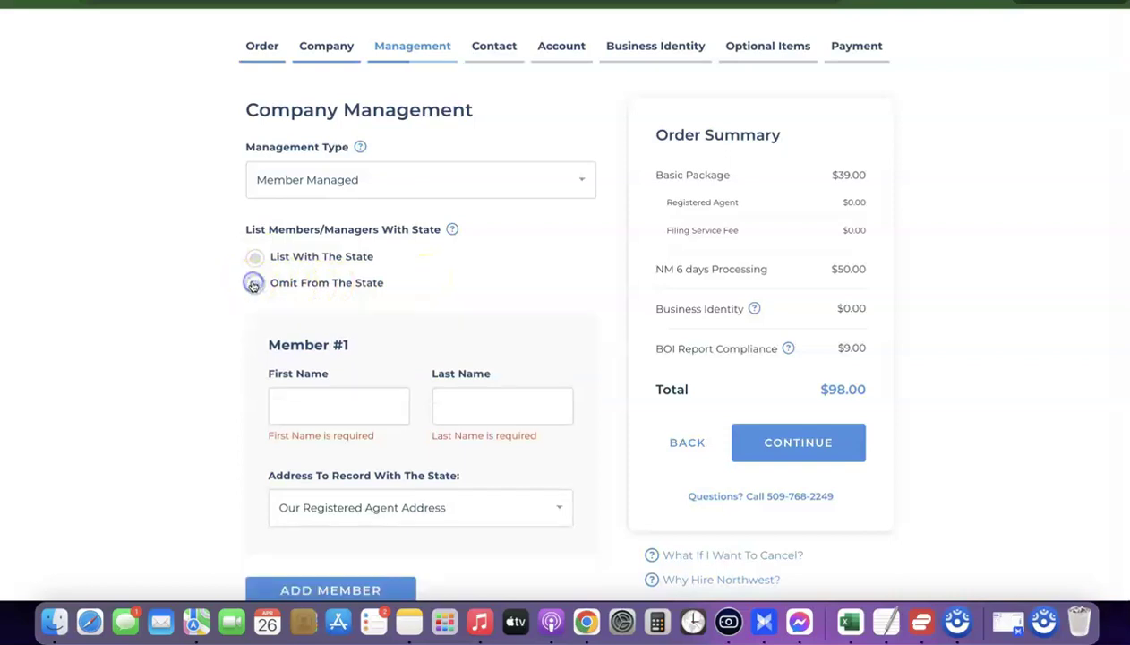
# - Enter Member #1's first and last name and continue to the contact details
pyautogui.scroll(-2, 222, 312)
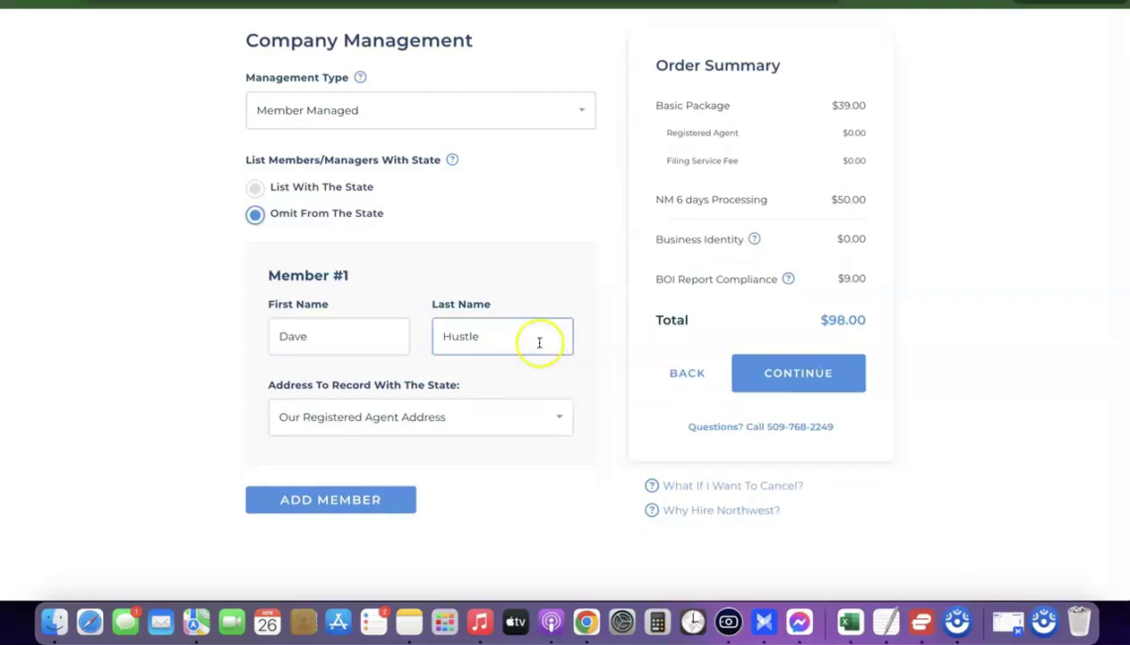
pyautogui.click(802, 359)
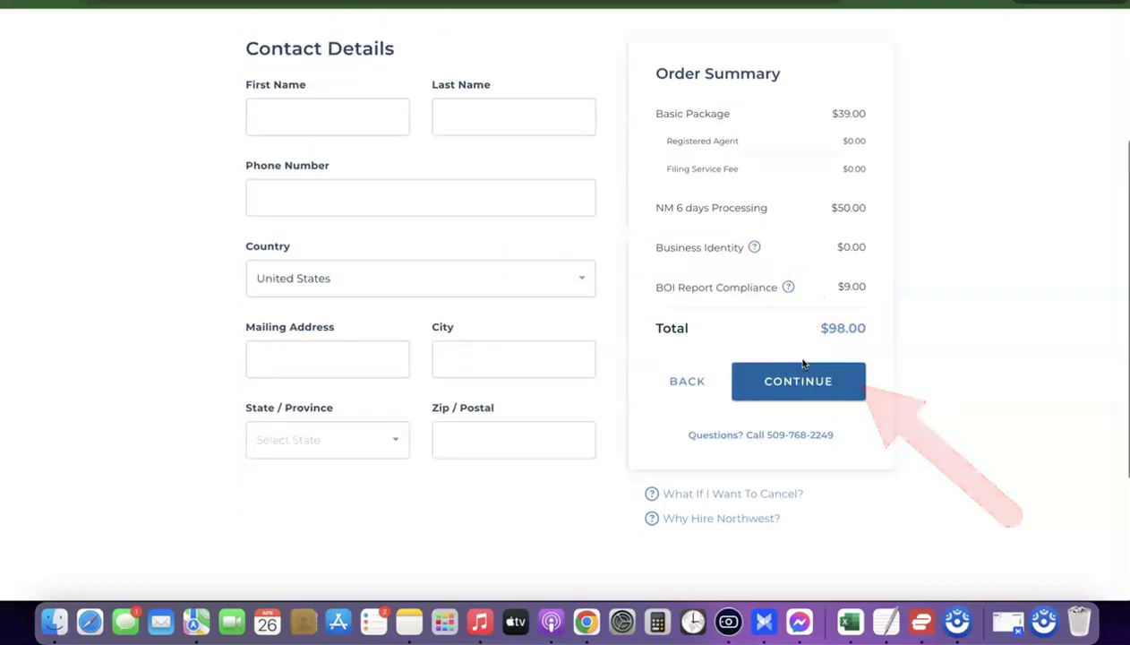
# - Enter the contact's first and last name in the contact details
pyautogui.scroll(2, 802, 359)
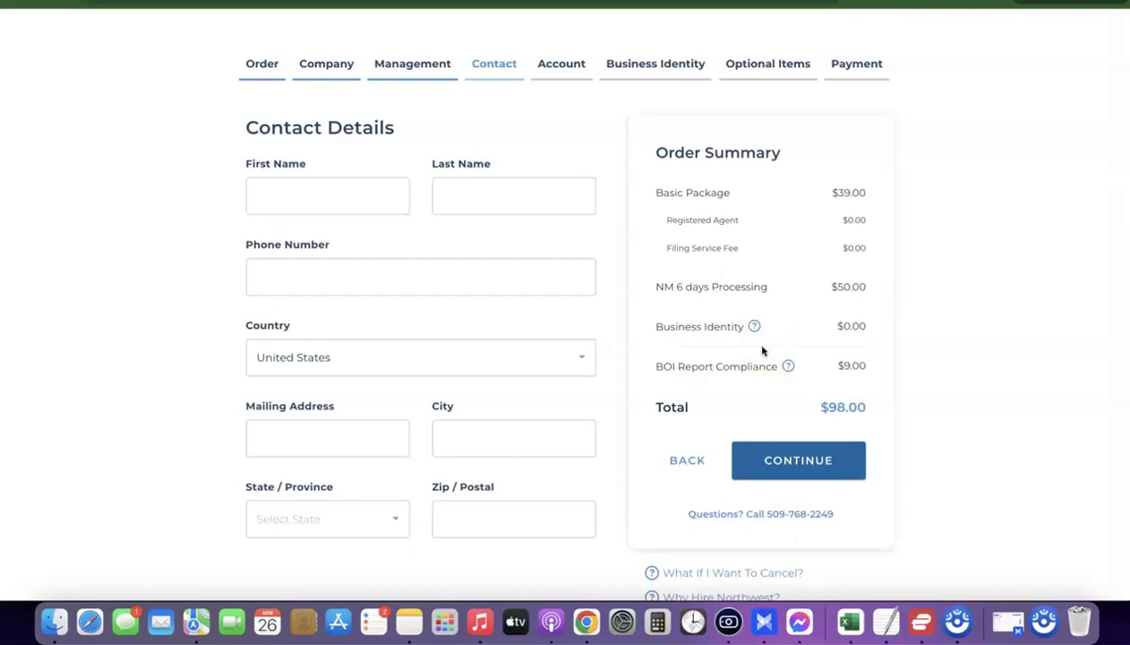
pyautogui.click(319, 196)
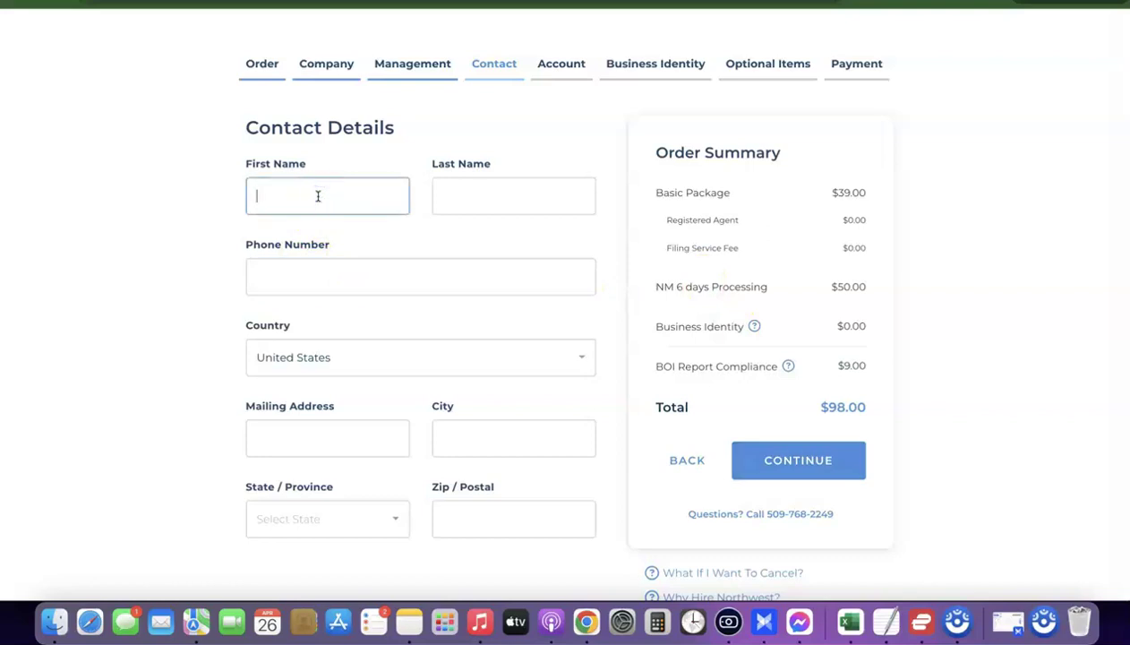
pyautogui.write('Dave')
pyautogui.click(443, 198)
pyautogui.write('Hustle')
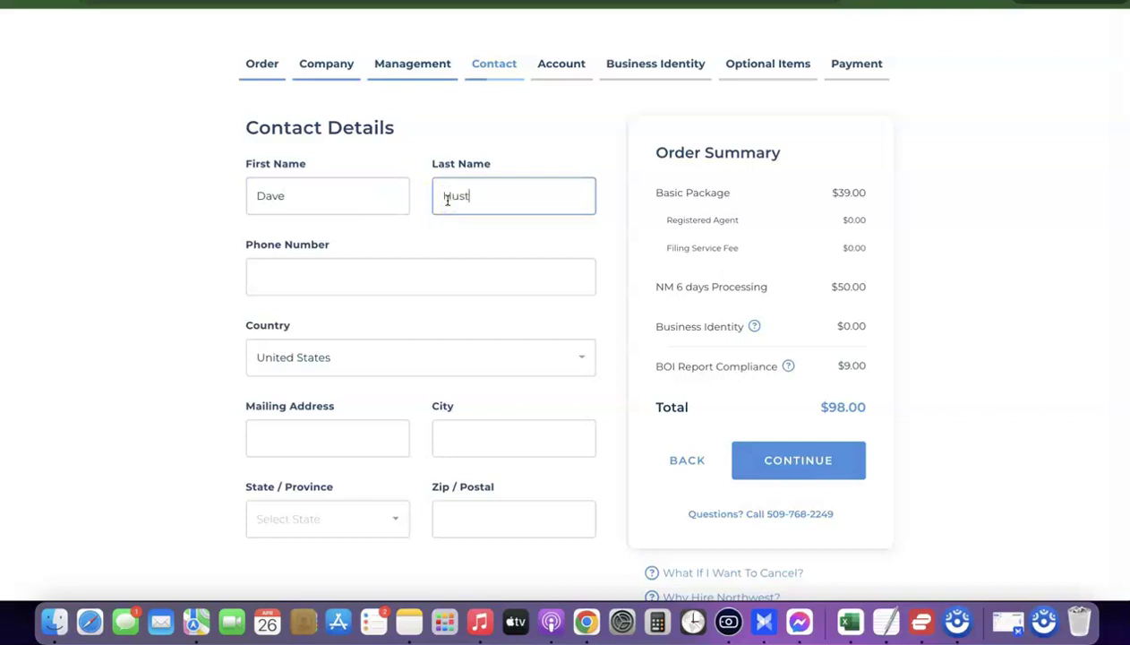
# - Fill in the contact's phone number, copied from the TextEdit note
pyautogui.click(418, 259)
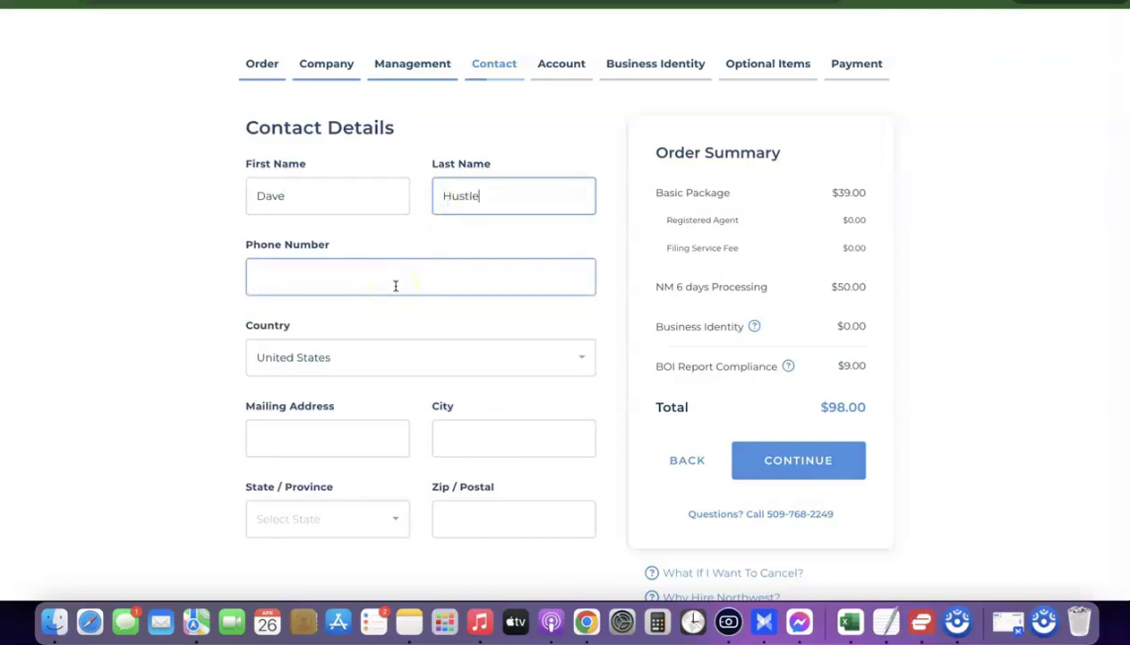
pyautogui.click(441, 278)
pyautogui.click(937, 595)
pyautogui.click(885, 618)
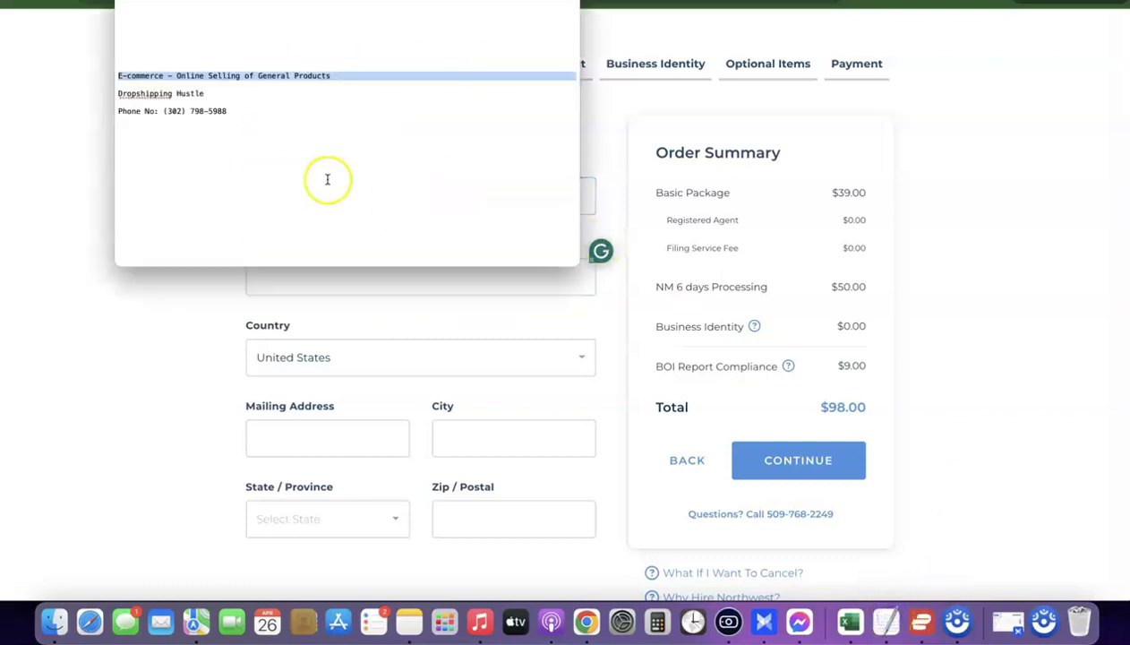
pyautogui.moveTo(164, 112); pyautogui.dragTo(244, 114)
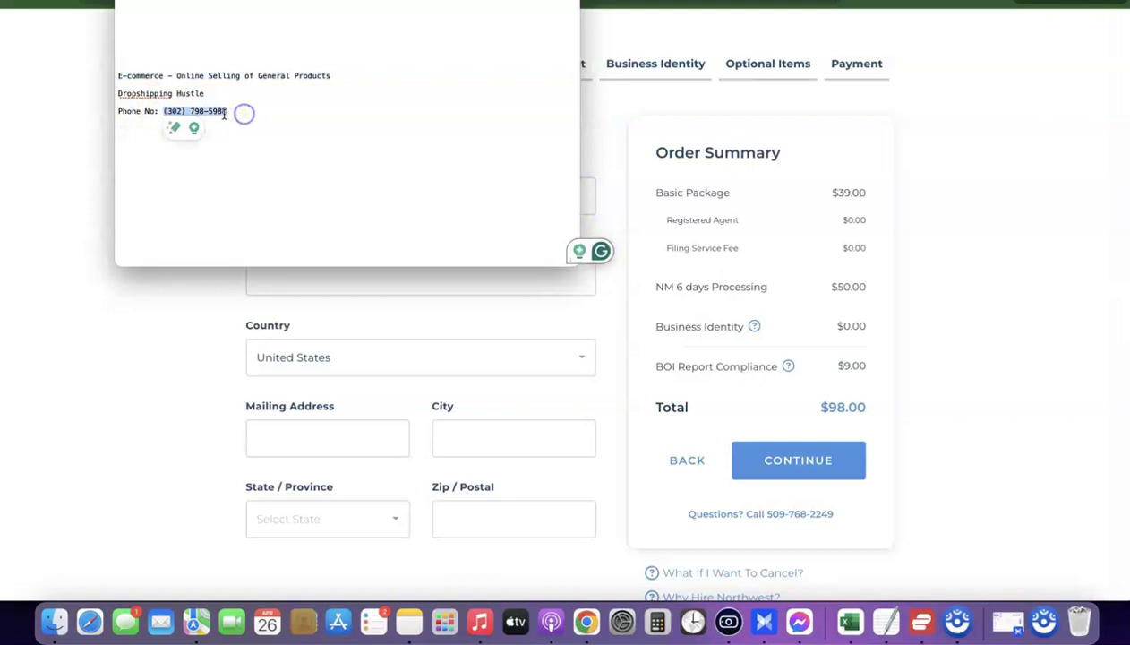
pyautogui.press('super+c')
pyautogui.click(315, 275)
pyautogui.press('super+v')
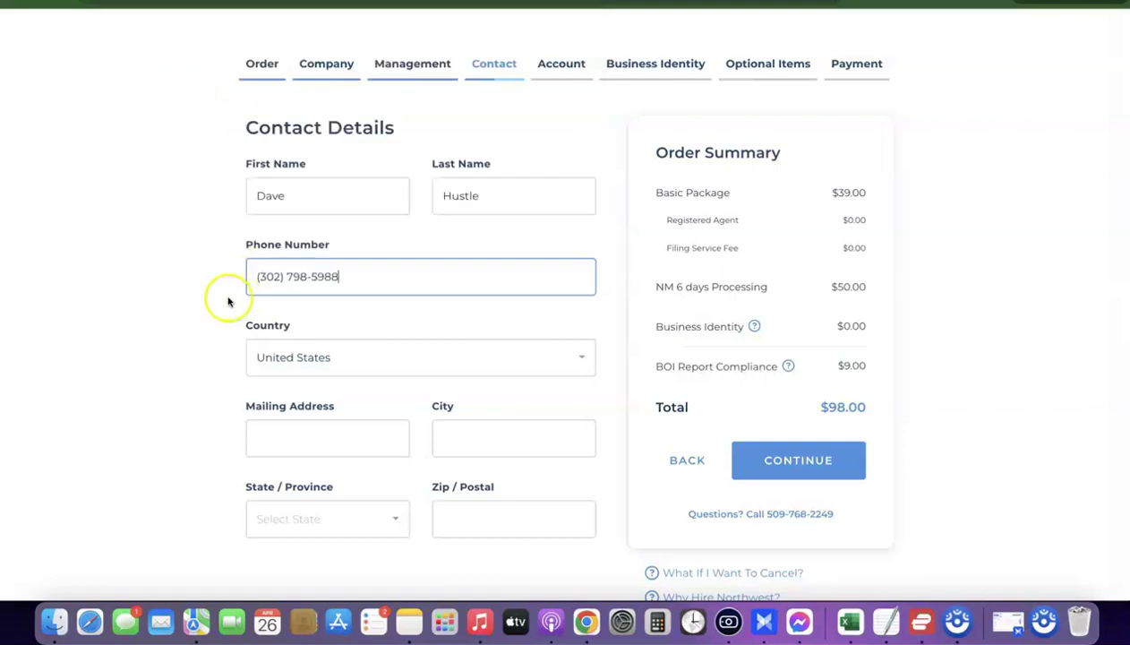
# - Complete the contact's mailing address, city, state and postal code, and continue to the account setup
pyautogui.scroll(-1, 227, 302)
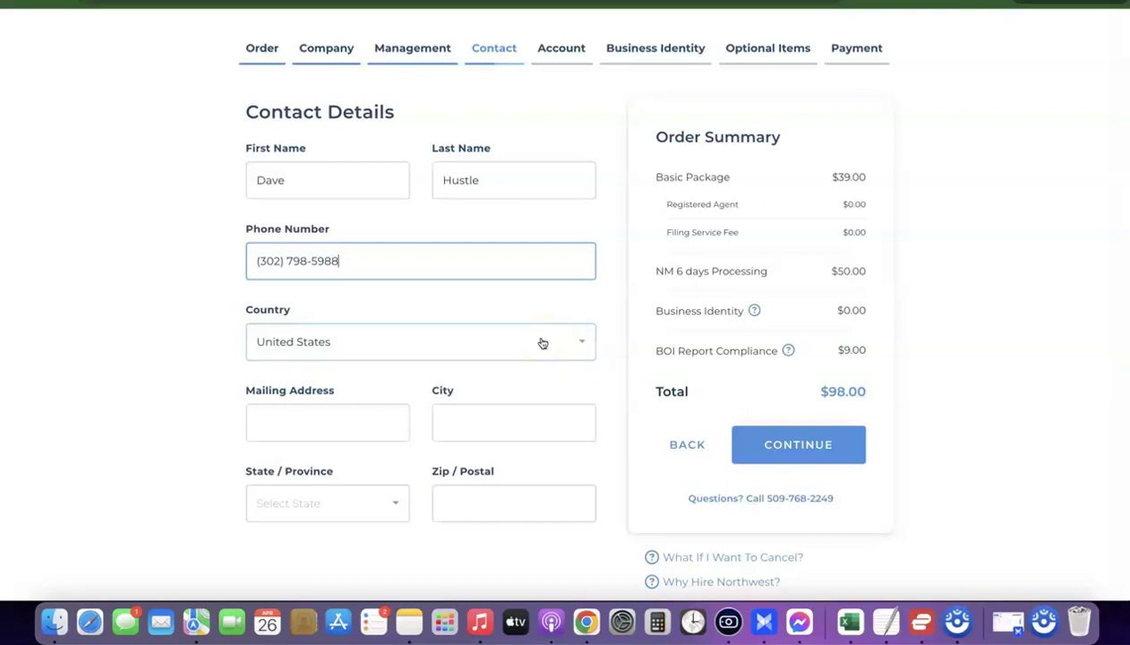
pyautogui.scroll(-1, 492, 373)
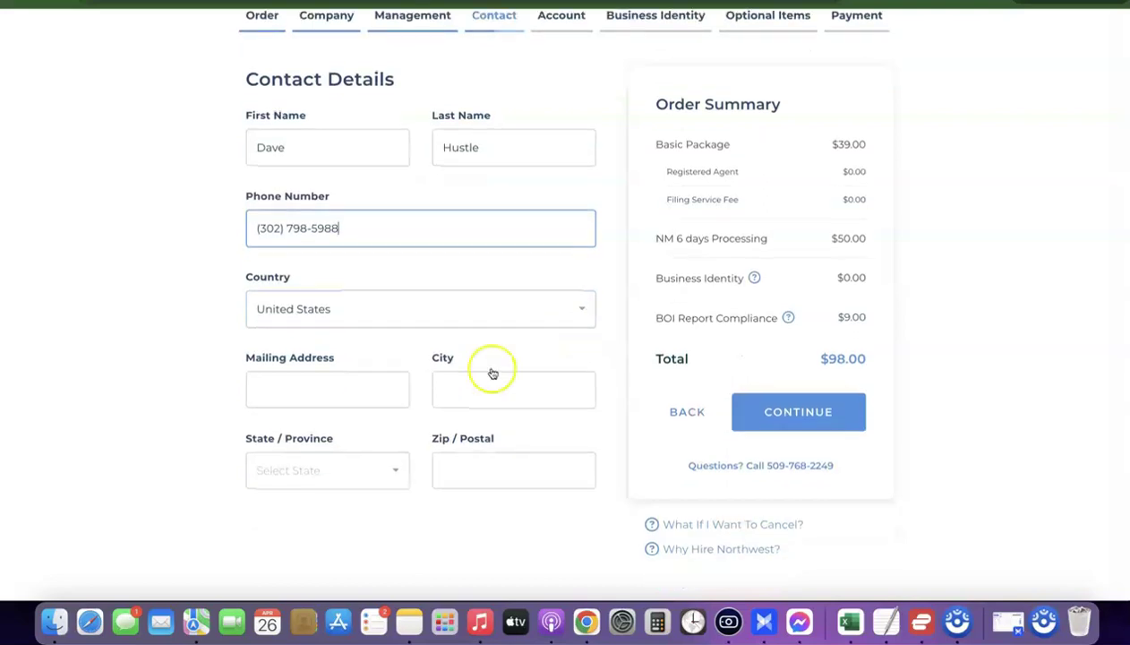
pyautogui.click(290, 391)
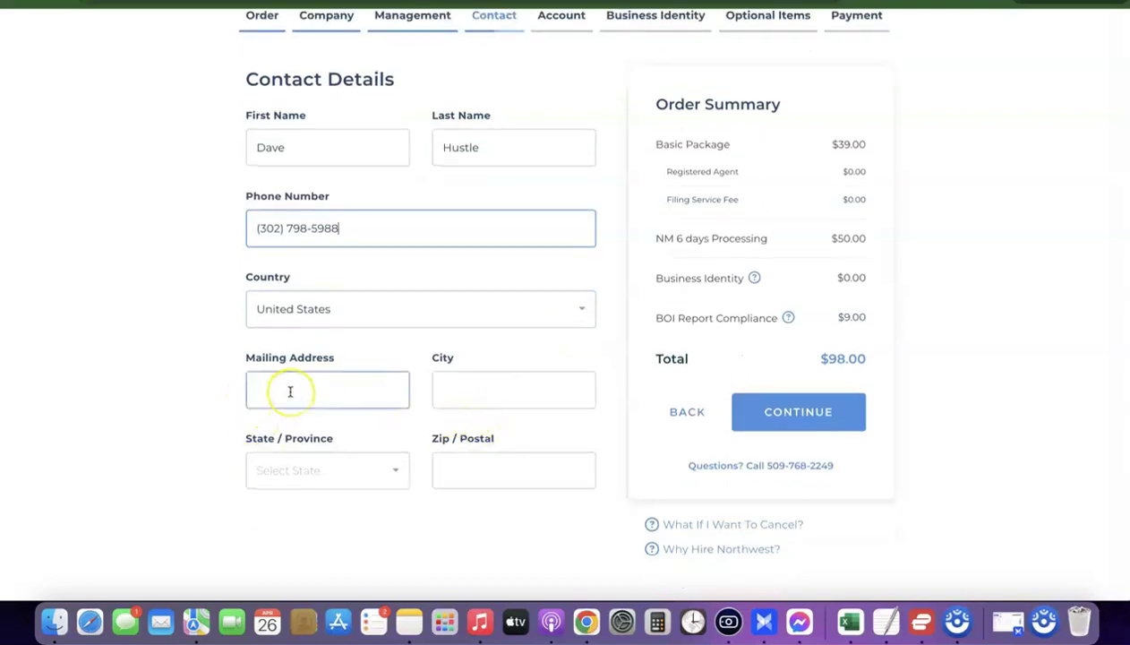
pyautogui.click(482, 401)
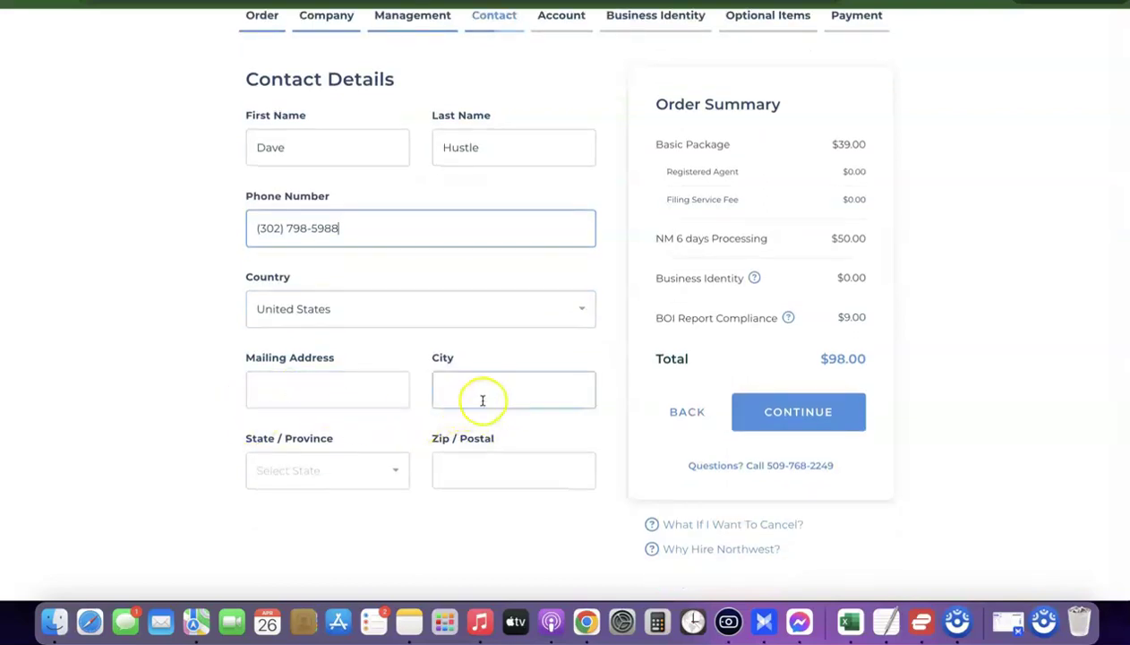
pyautogui.click(483, 479)
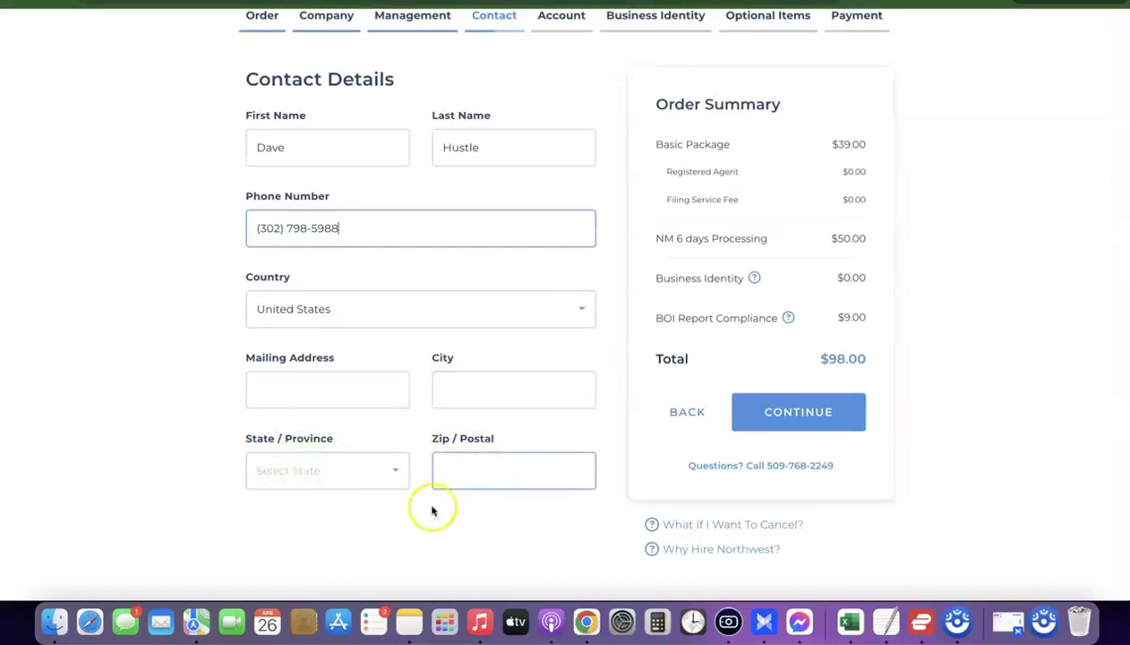
pyautogui.click(835, 408)
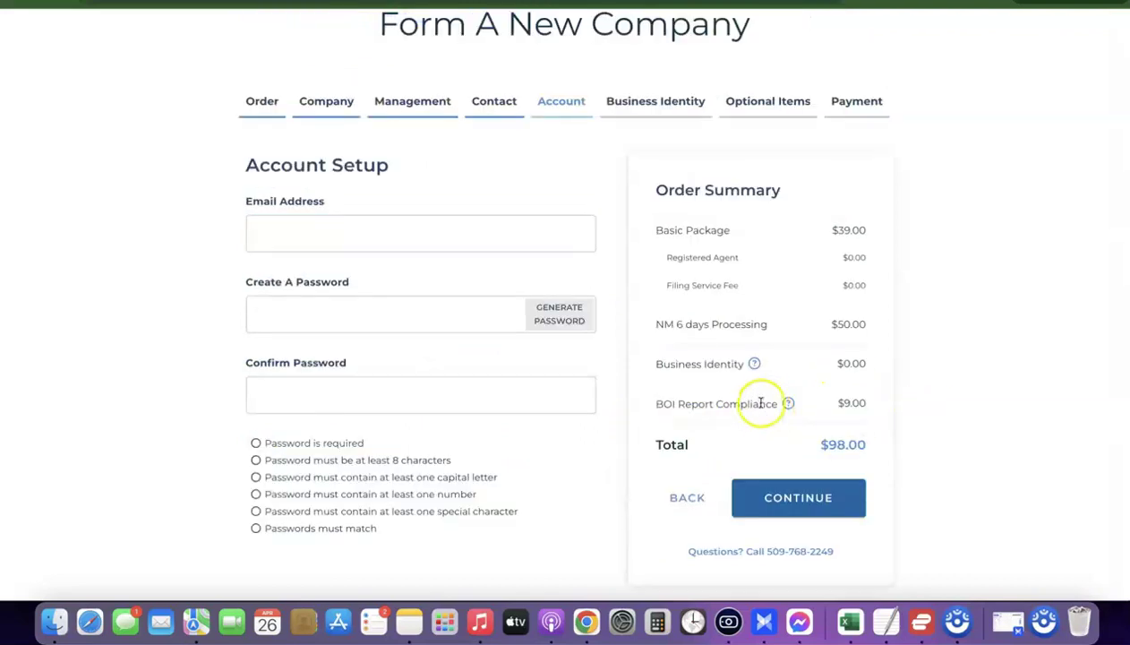
# - Enter the account's email address, create and confirm the account password, and continue to the business identity offer
pyautogui.click(520, 226)
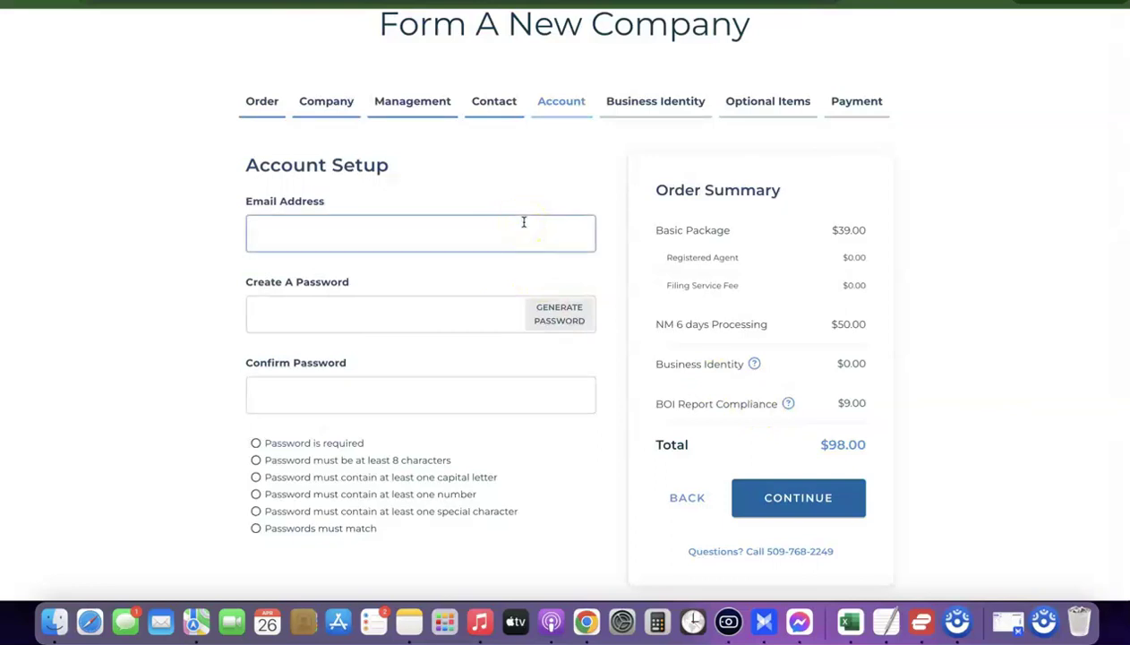
pyautogui.click(448, 308)
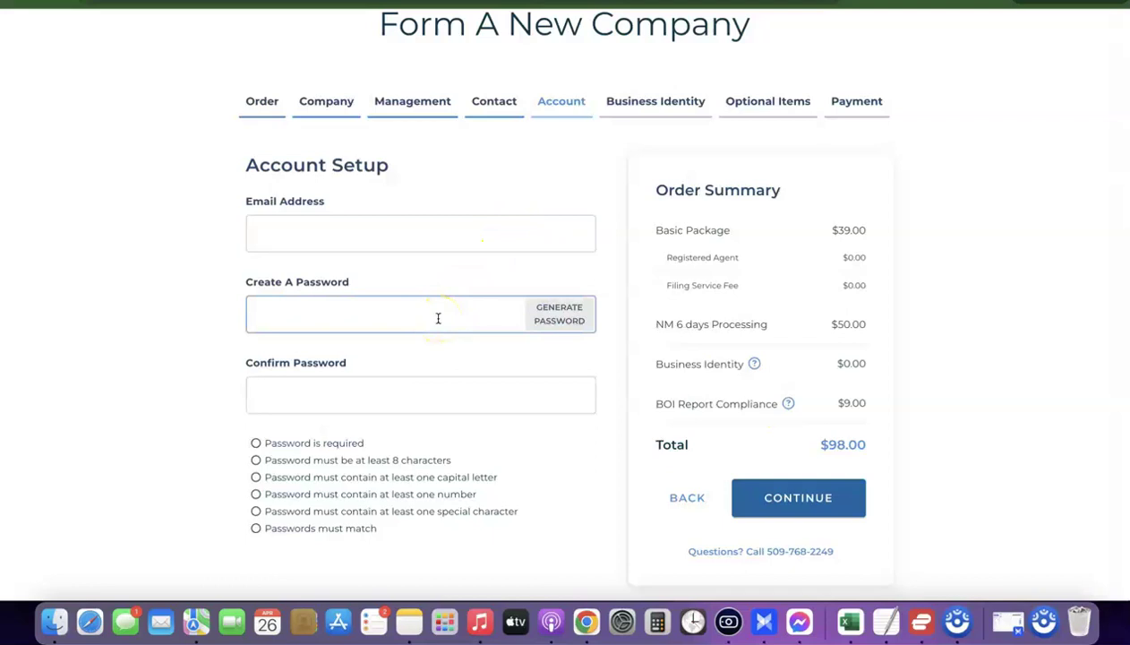
pyautogui.click(690, 322)
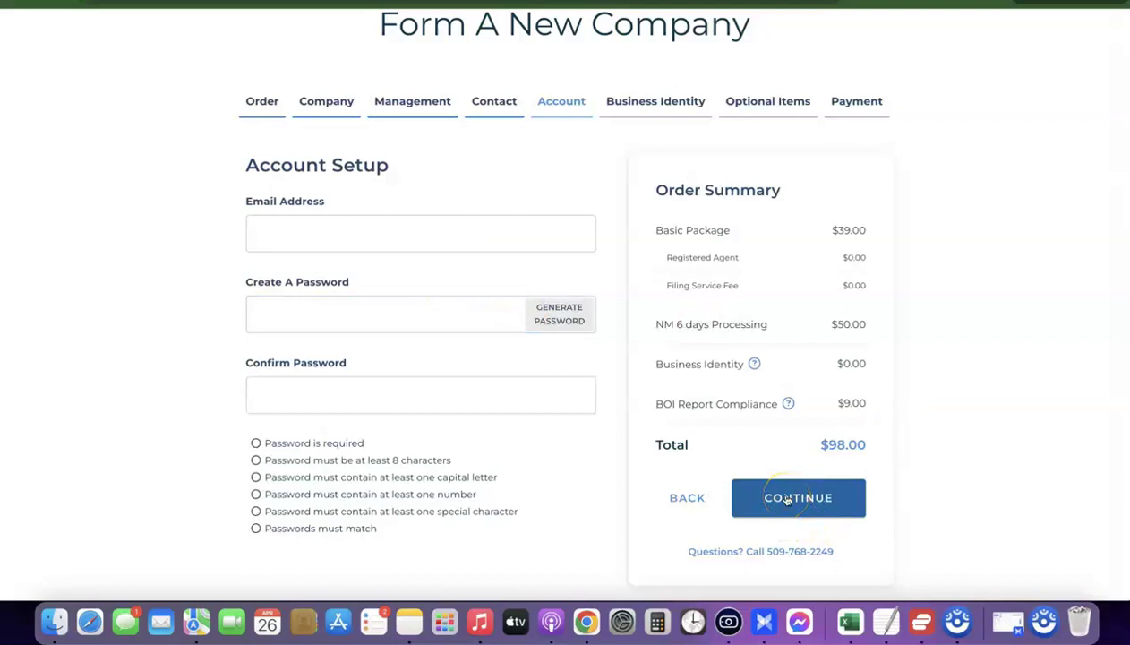
pyautogui.click(478, 361)
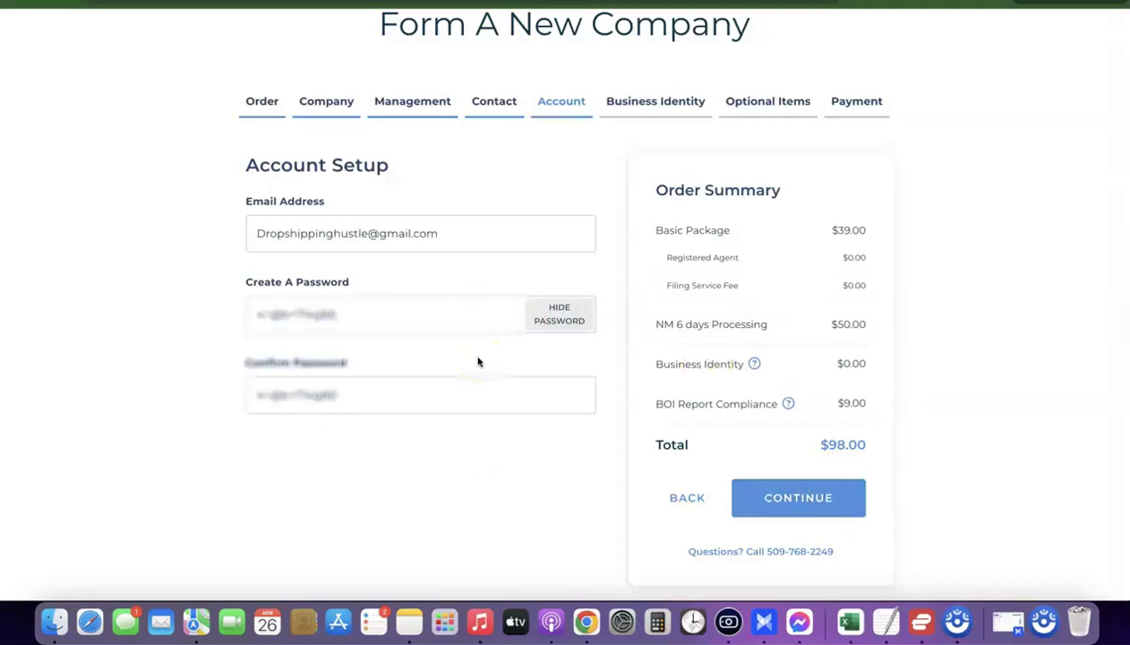
pyautogui.click(797, 499)
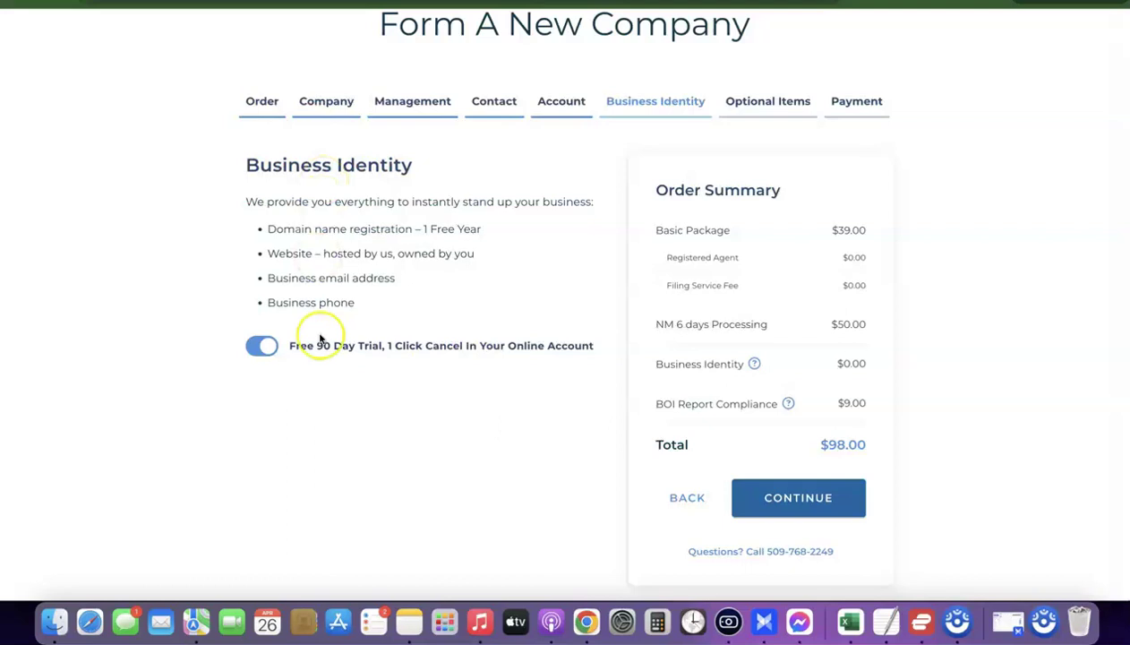
# - Decline the free 90-day Business Identity trial and continue to the optional items
pyautogui.click(264, 349)
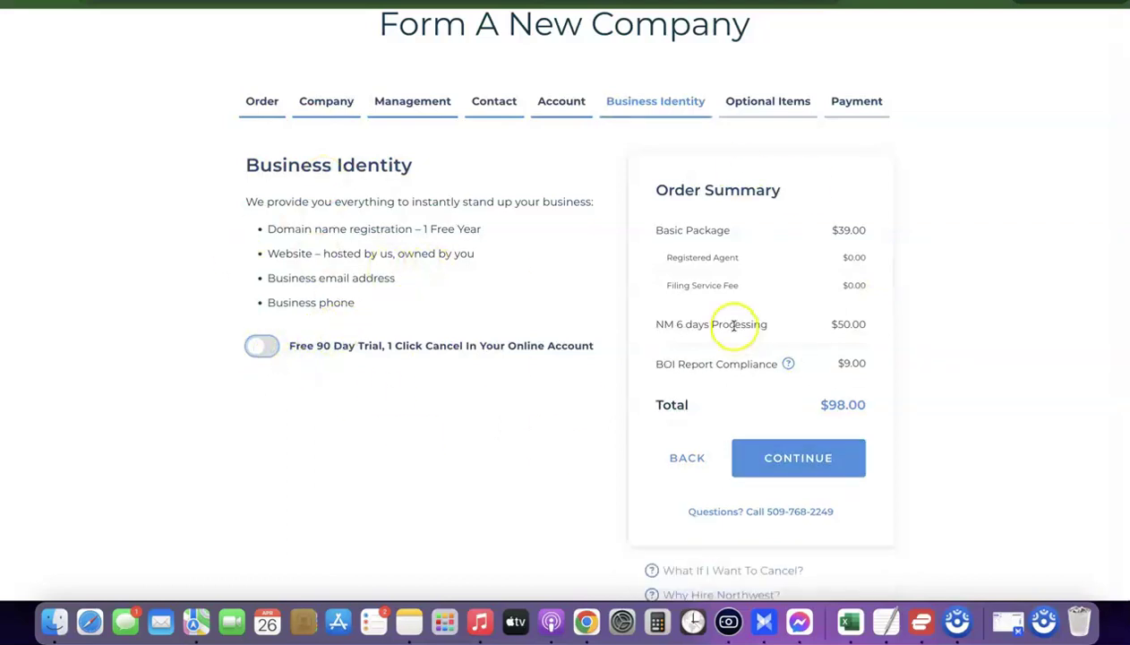
pyautogui.scroll(-1, 746, 332)
pyautogui.click(791, 450)
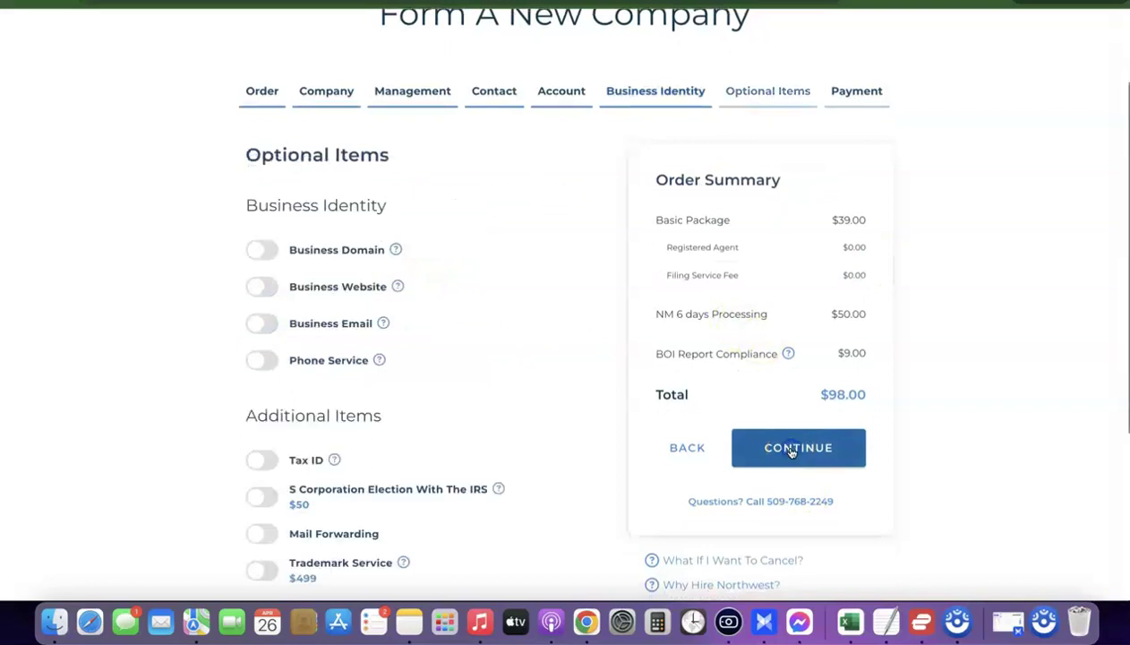
# - Add the Tax ID service to the order from the additional items
pyautogui.scroll(2, 693, 447)
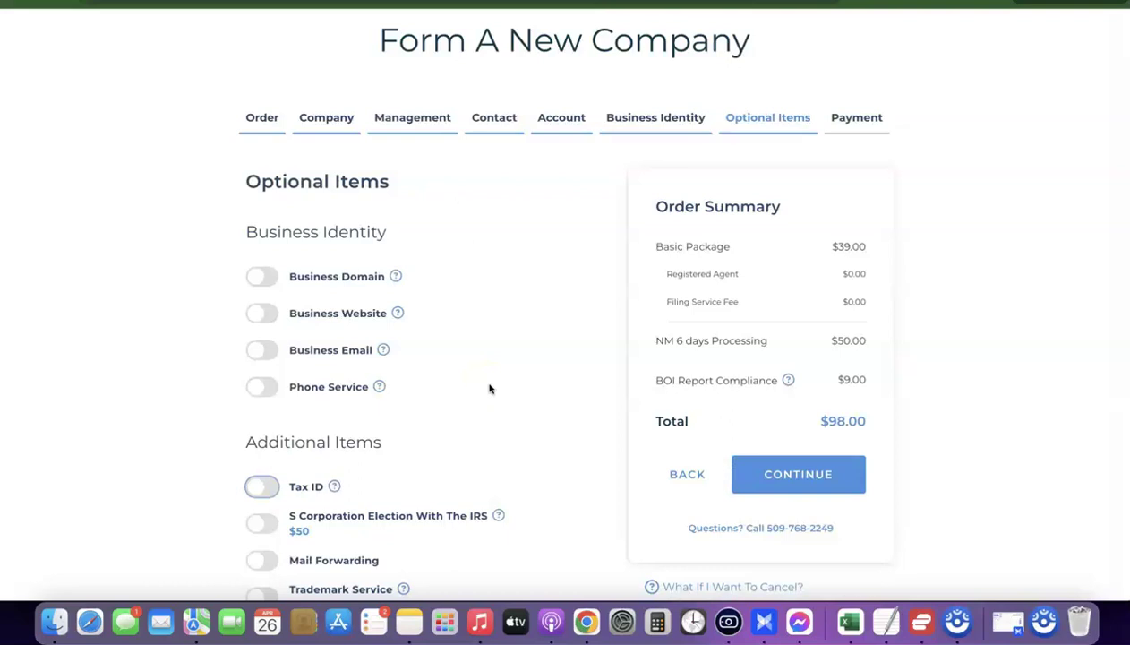
pyautogui.scroll(-3, 504, 328)
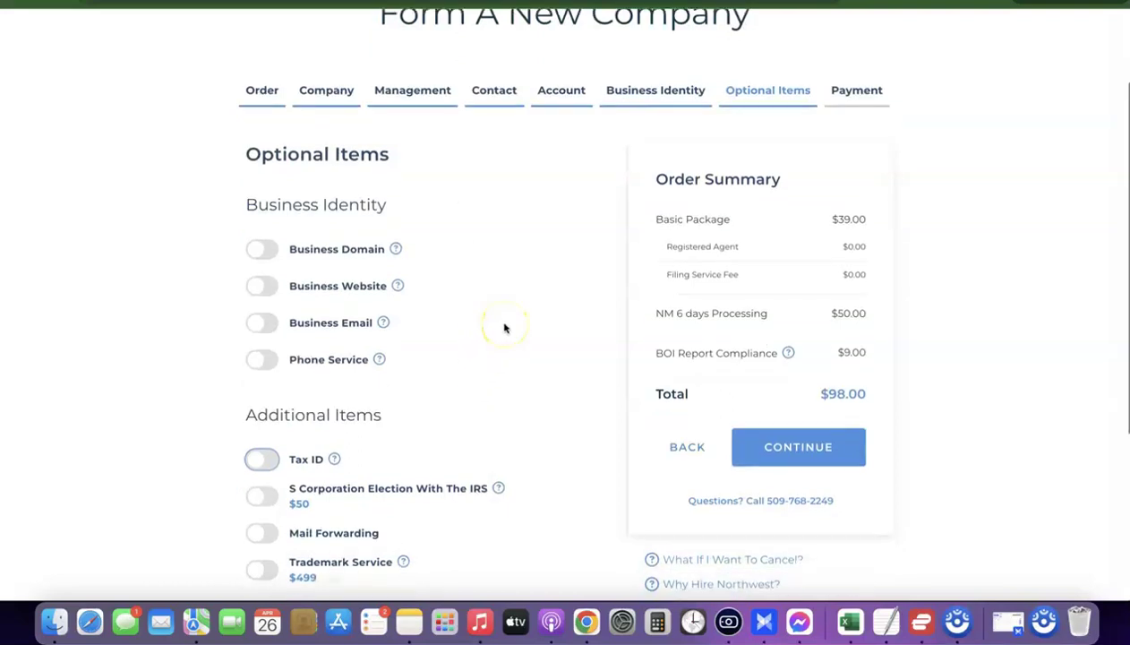
pyautogui.scroll(-2, 504, 328)
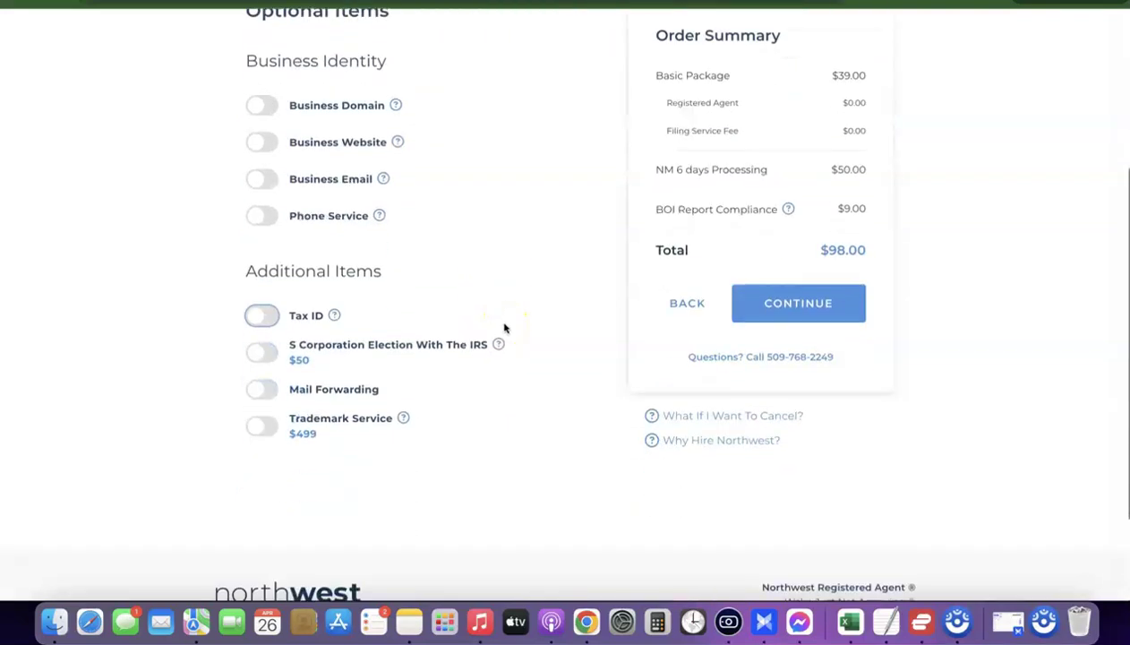
pyautogui.click(258, 317)
pyautogui.scroll(-2, 392, 327)
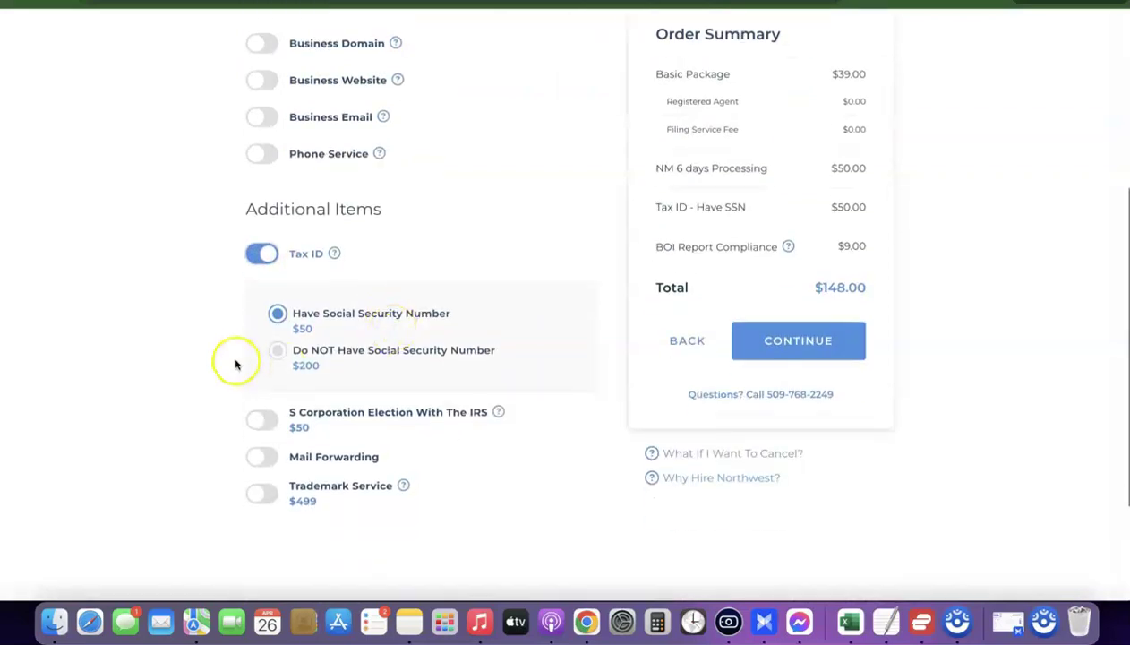
# - Set the Tax ID service to the $200 "Do NOT Have Social Security Number" option
pyautogui.press('super+plus')
pyautogui.press('super+plus')
pyautogui.press('super+plus')
pyautogui.scroll(-5, 235, 350)
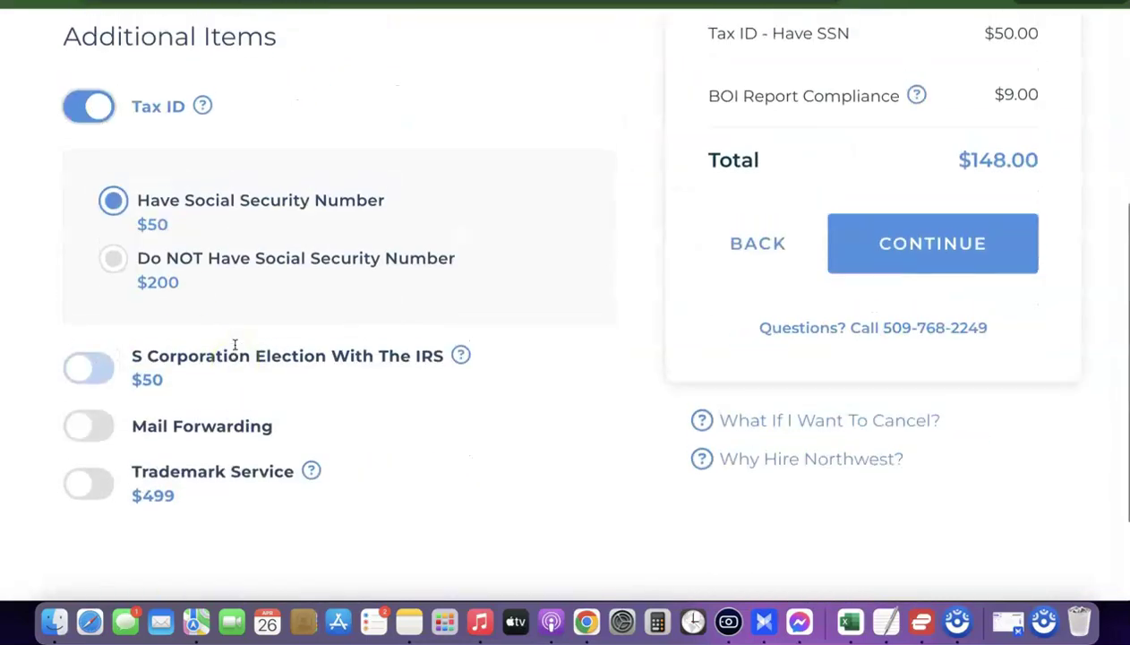
pyautogui.click(205, 237)
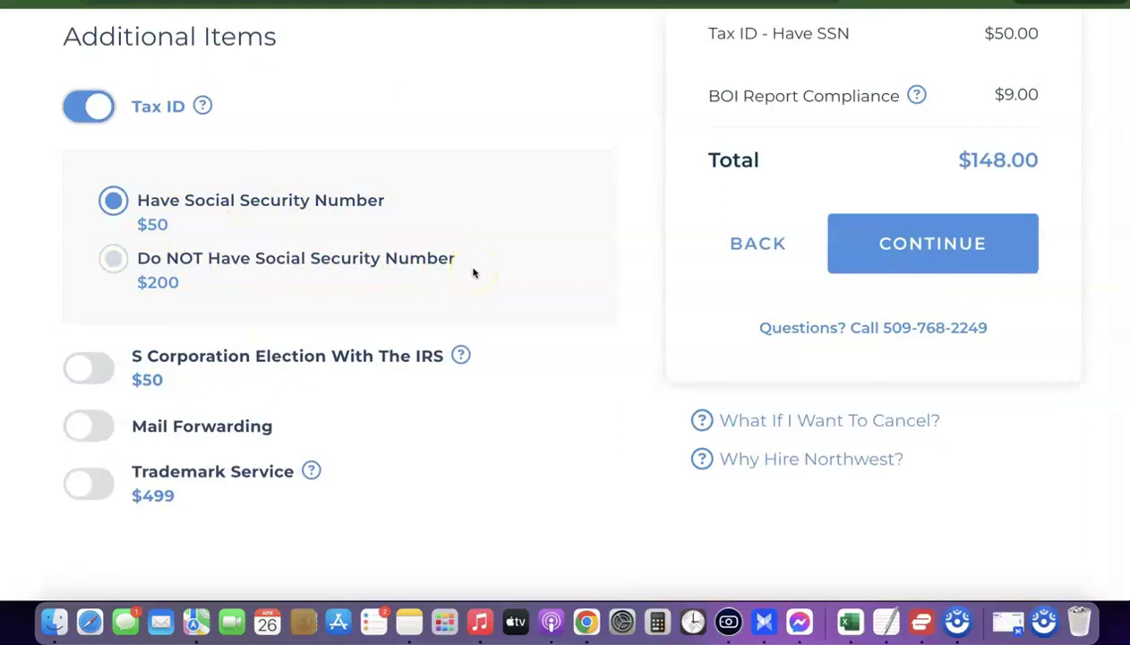
pyautogui.click(350, 198)
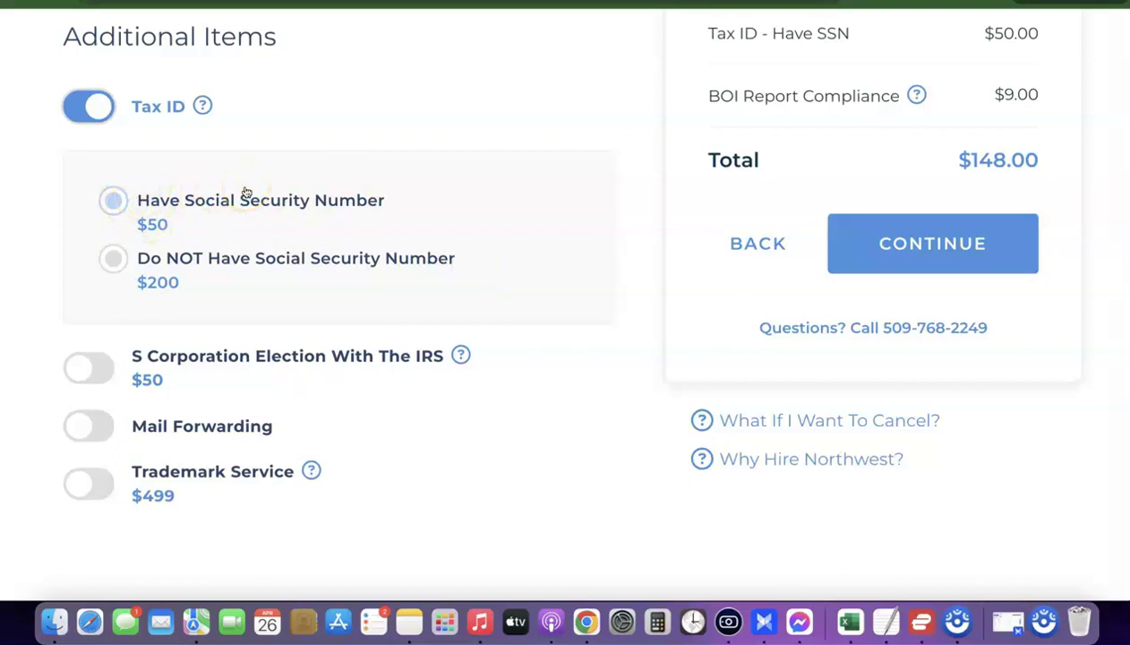
pyautogui.click(218, 262)
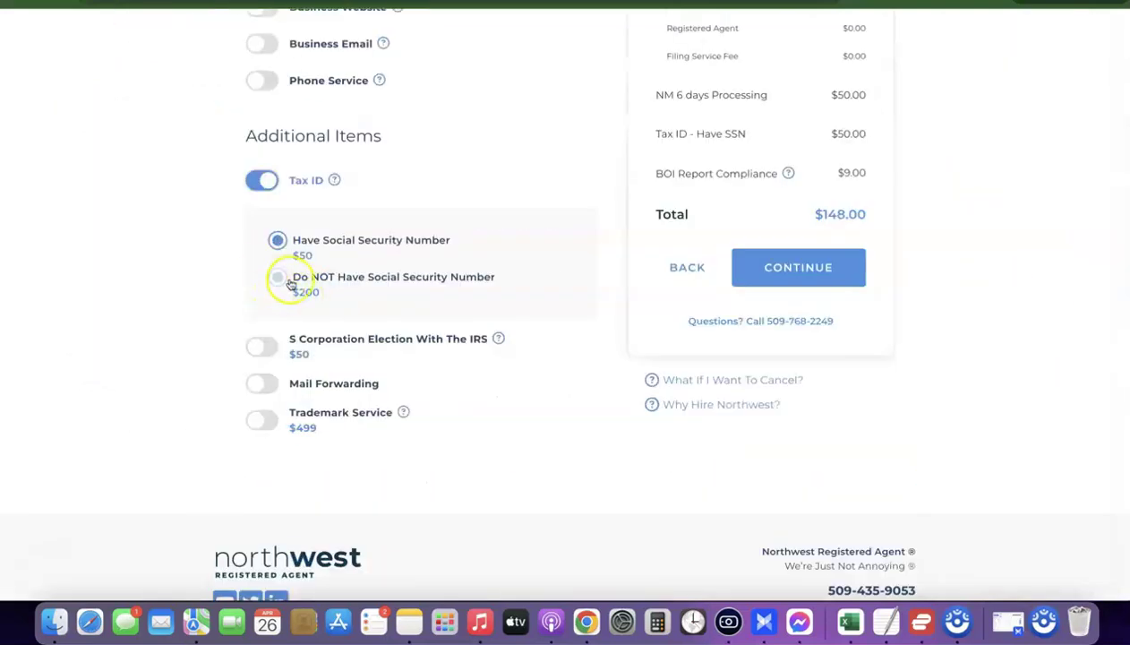
pyautogui.click(283, 279)
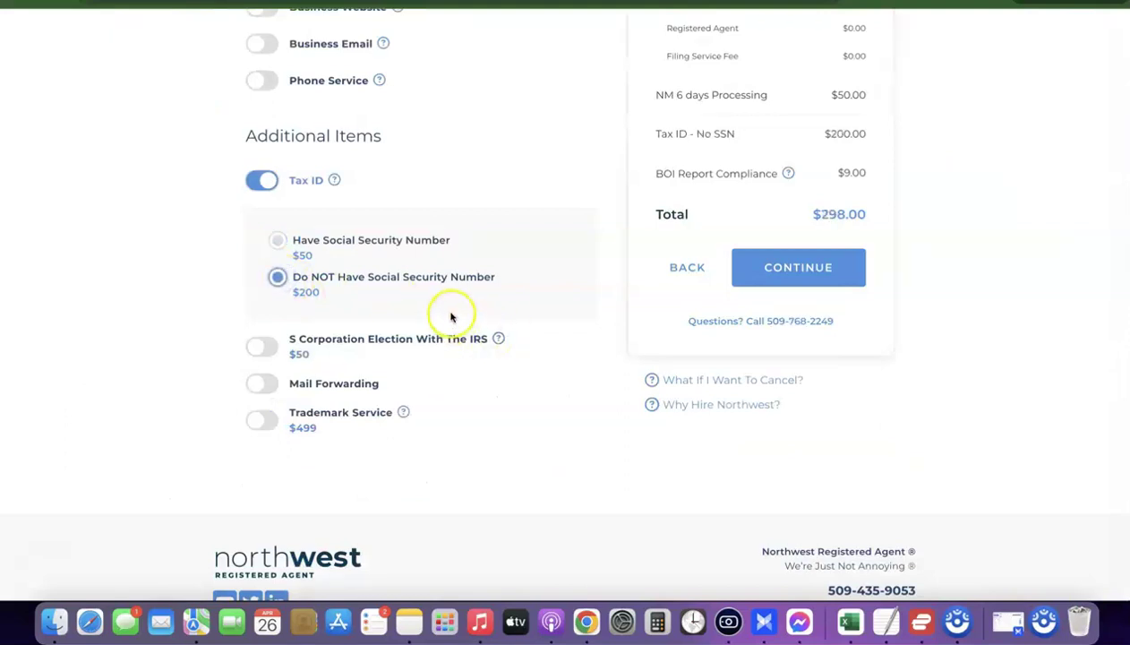
# - Keep only the Tax ID among the optional items and continue to the payment information form's card fields
pyautogui.scroll(3, 516, 328)
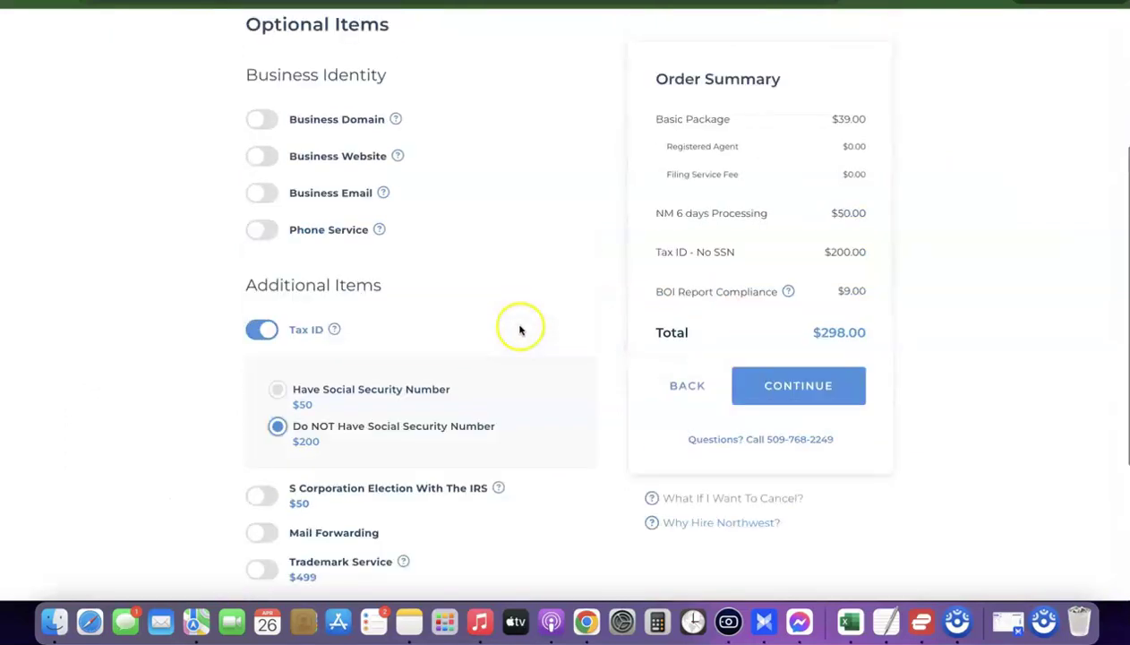
pyautogui.scroll(-2, 656, 183)
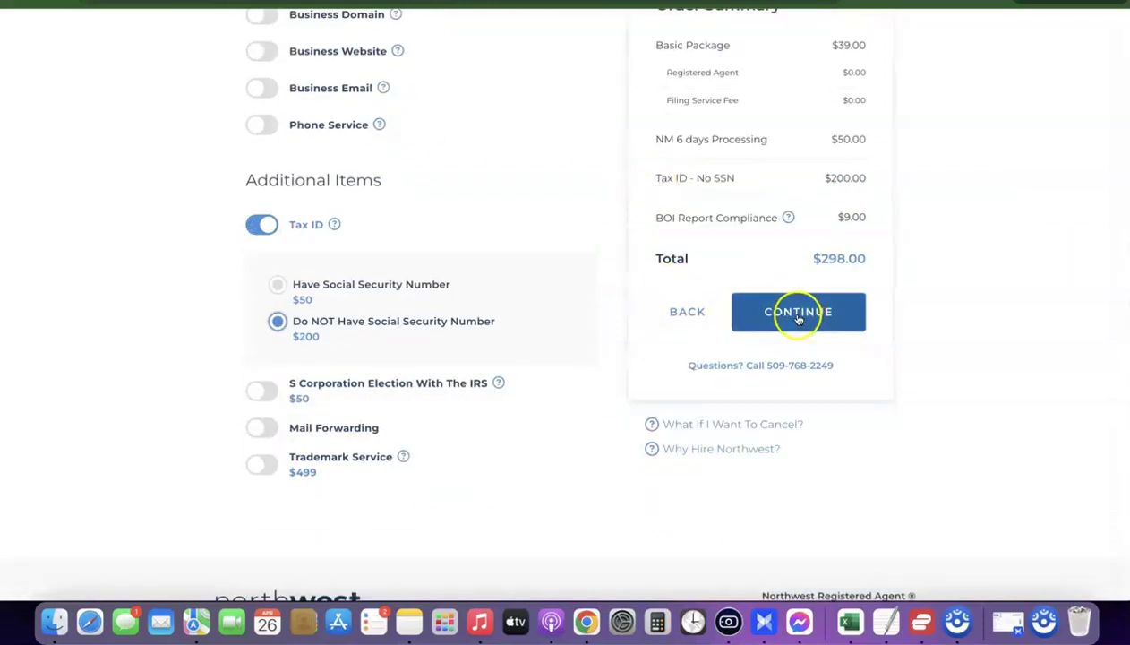
pyautogui.click(798, 317)
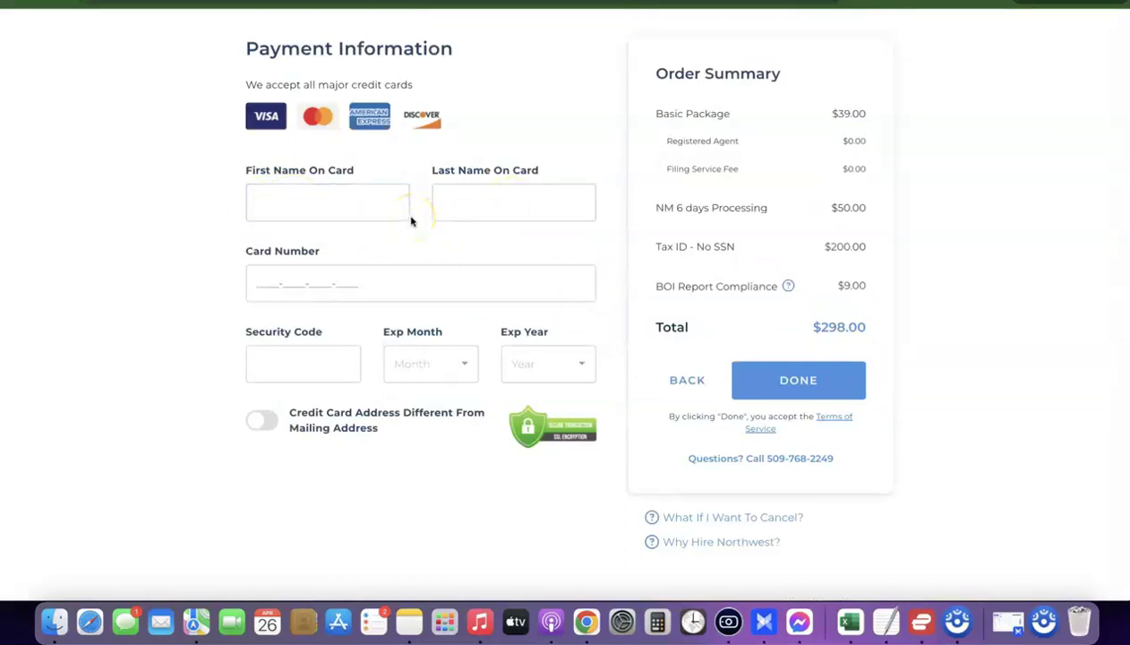
pyautogui.click(495, 208)
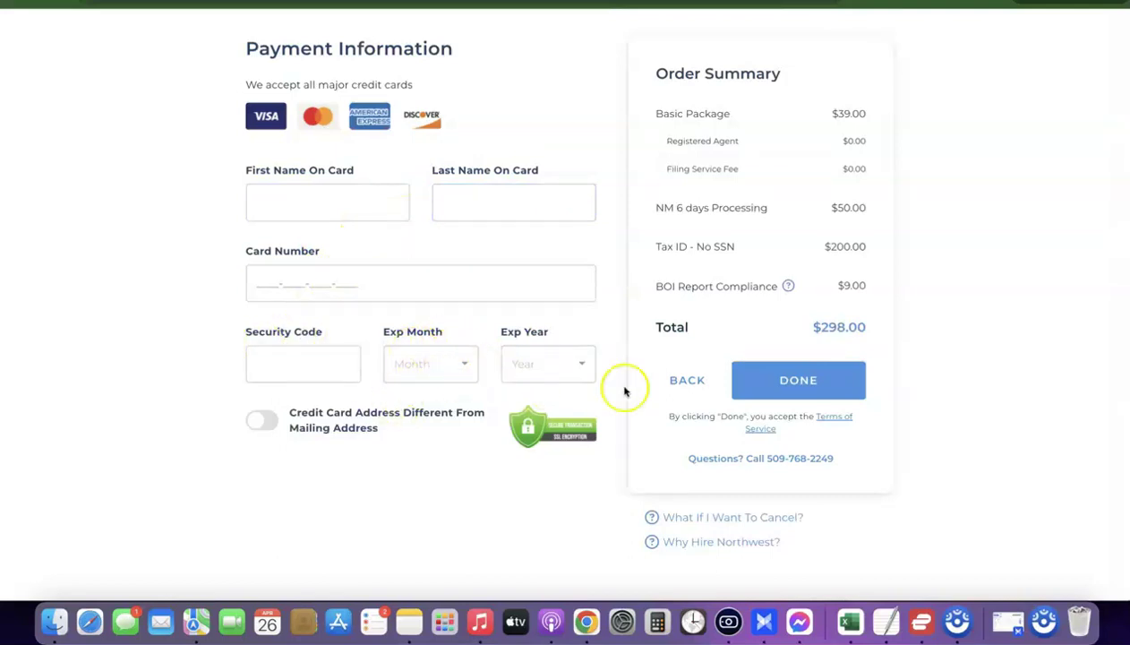
pyautogui.click(411, 295)
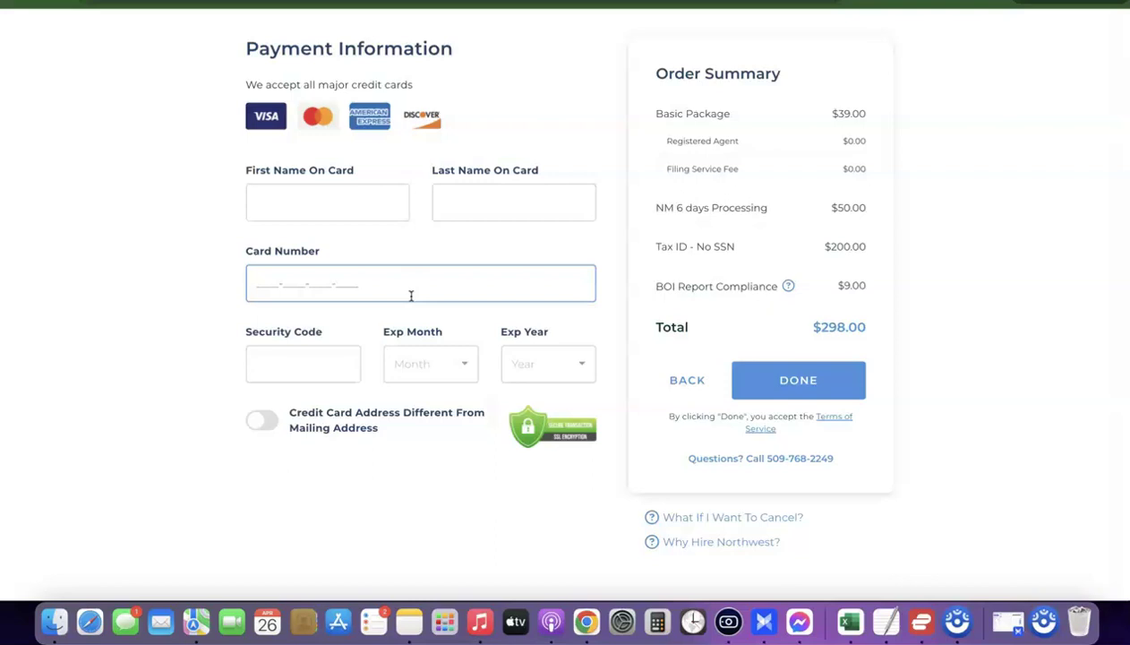
pyautogui.click(383, 240)
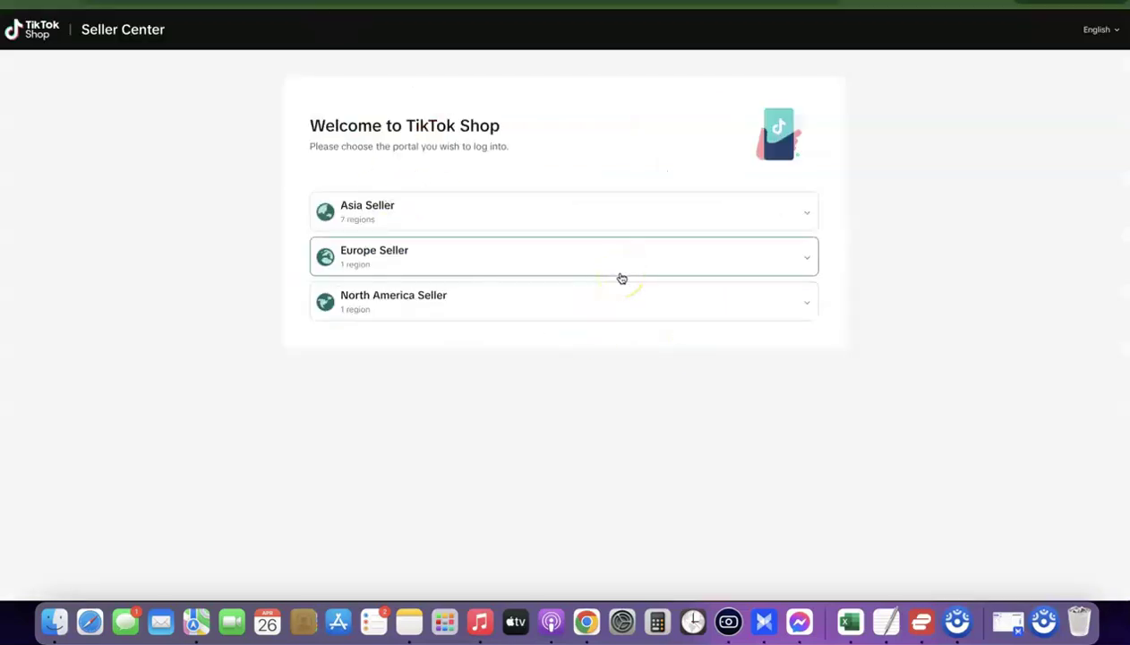
pyautogui.click(552, 503)
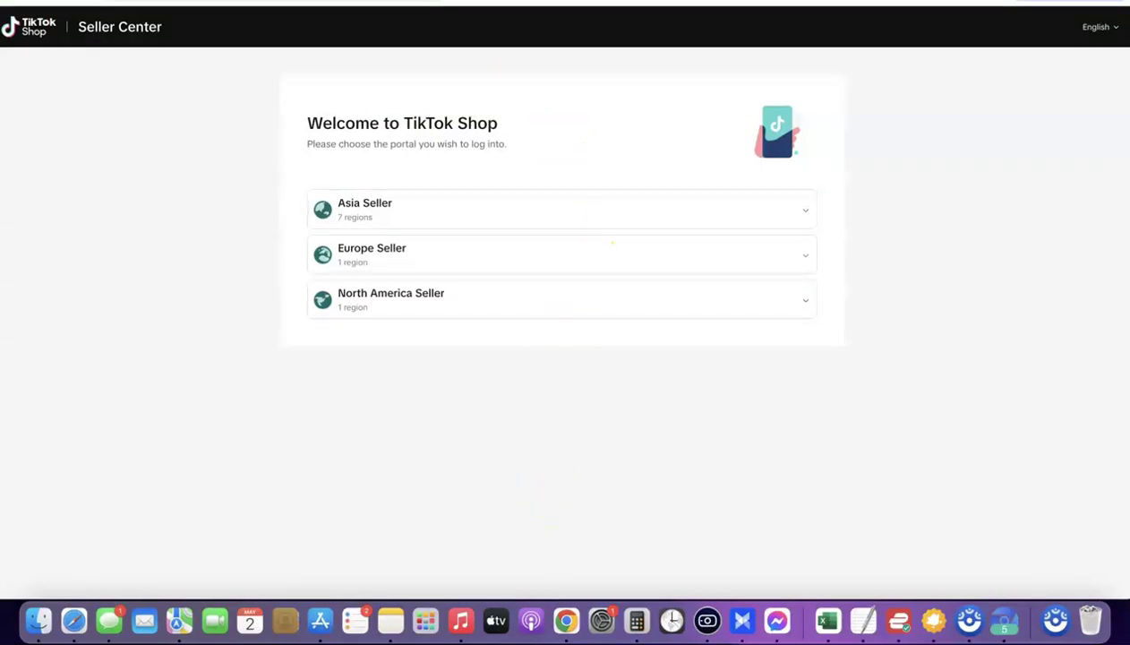
# - Read the "ITIN, Explained" article on The Blaugg Blog
pyautogui.click(596, 98)
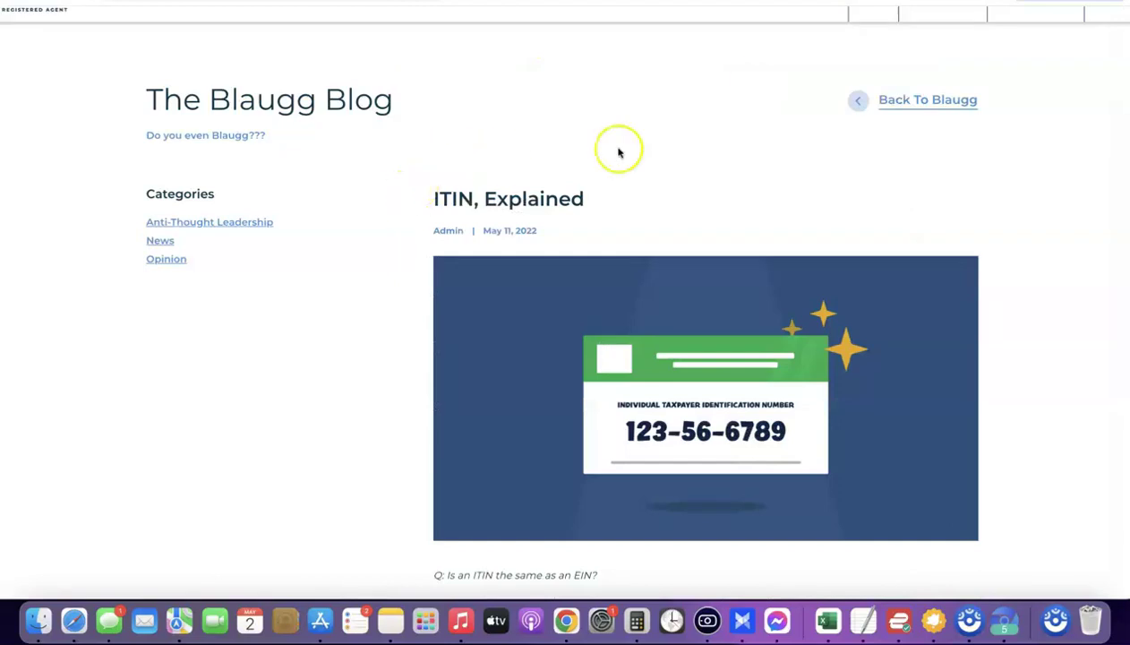
pyautogui.scroll(-10, 664, 151)
pyautogui.scroll(10, 663, 151)
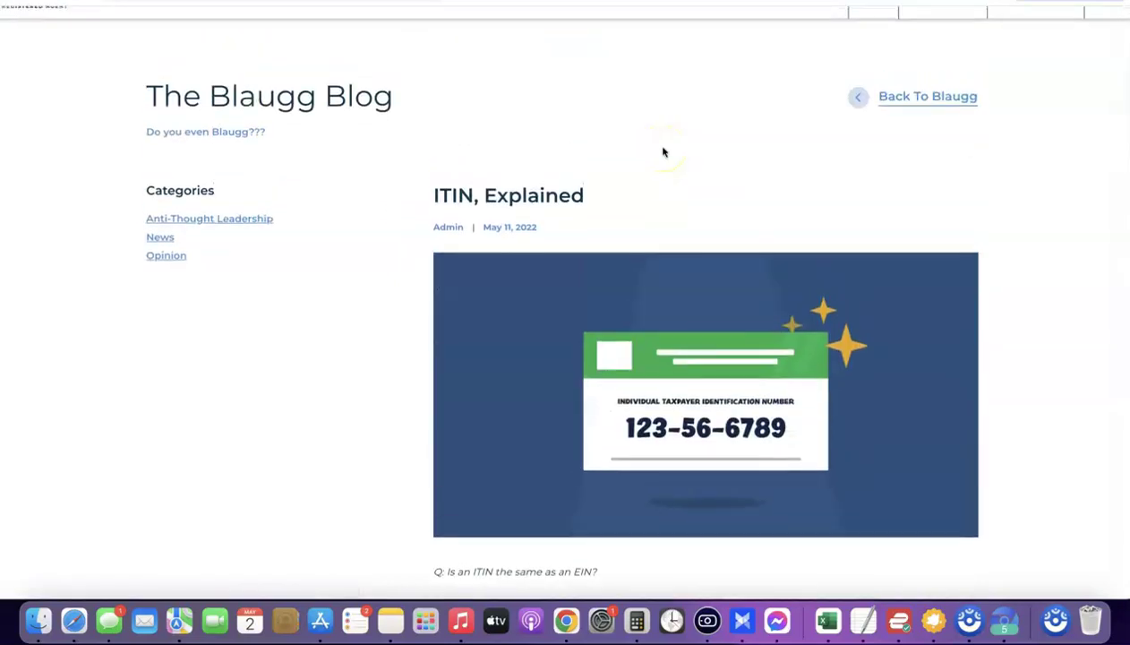
pyautogui.scroll(-20, 663, 151)
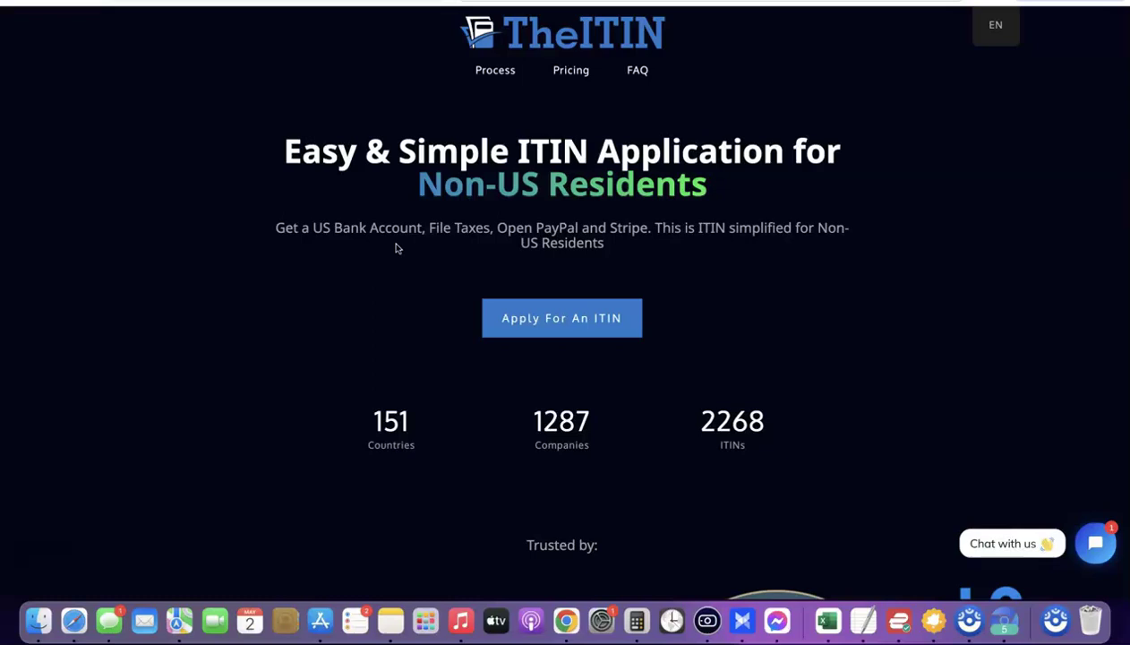
# - Start applying for an ITIN on TheITIN website to reach its pricing page
pyautogui.click(396, 252)
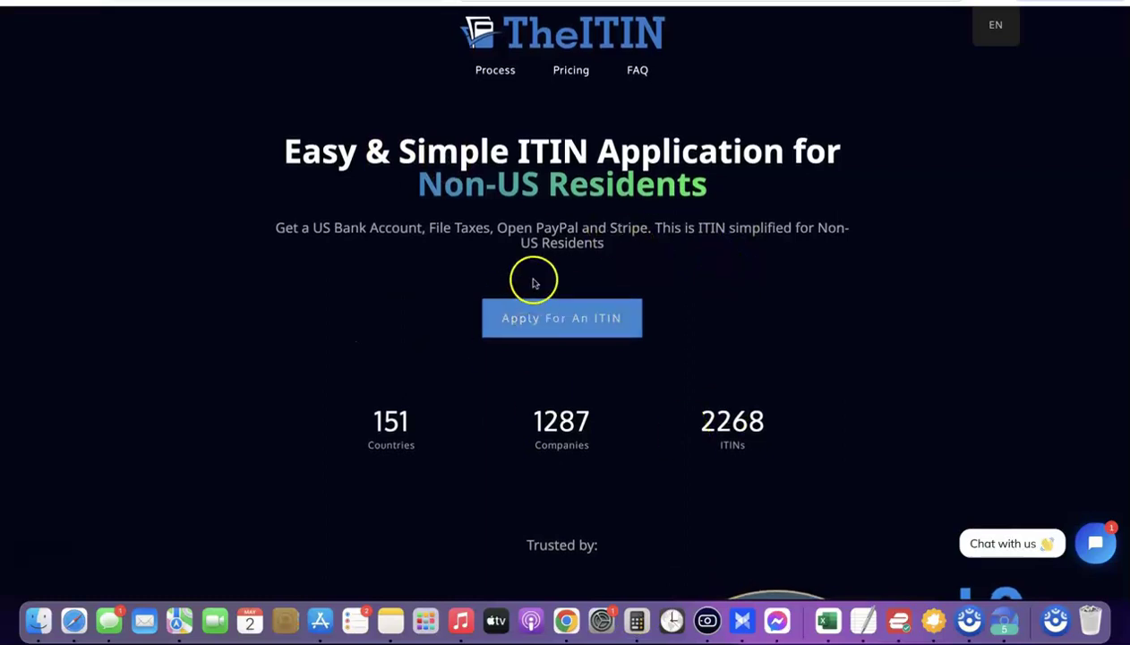
pyautogui.click(564, 326)
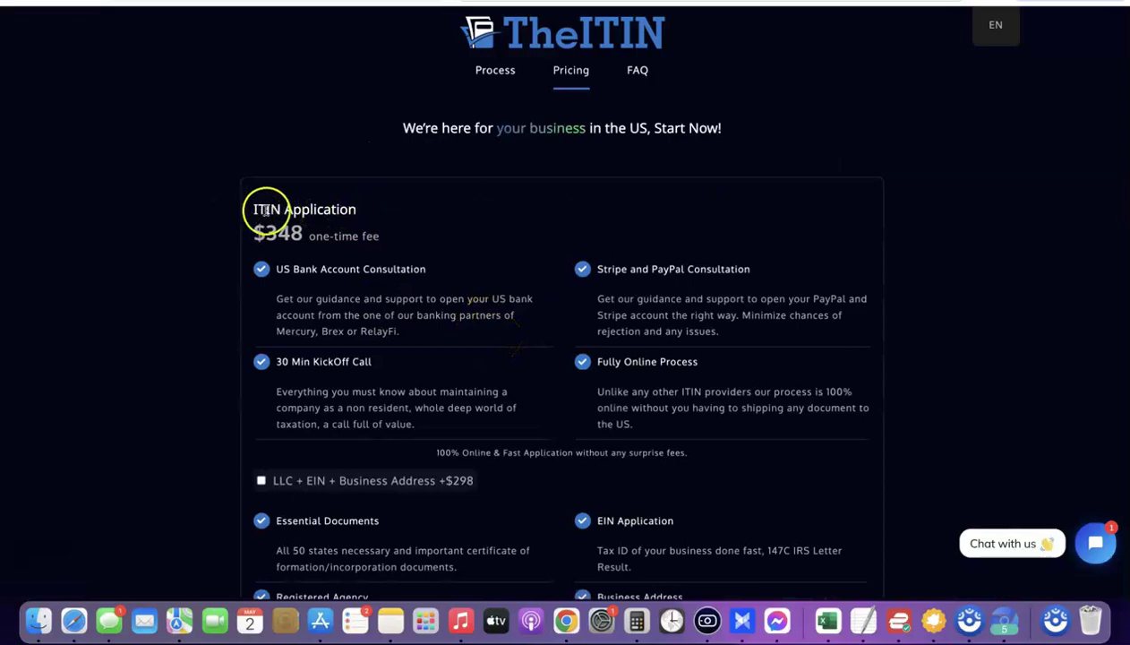
# - Examine the ITIN Application package's fee, included services, optional add-ons and footnotes on the pricing page
pyautogui.scroll(-1, 331, 208)
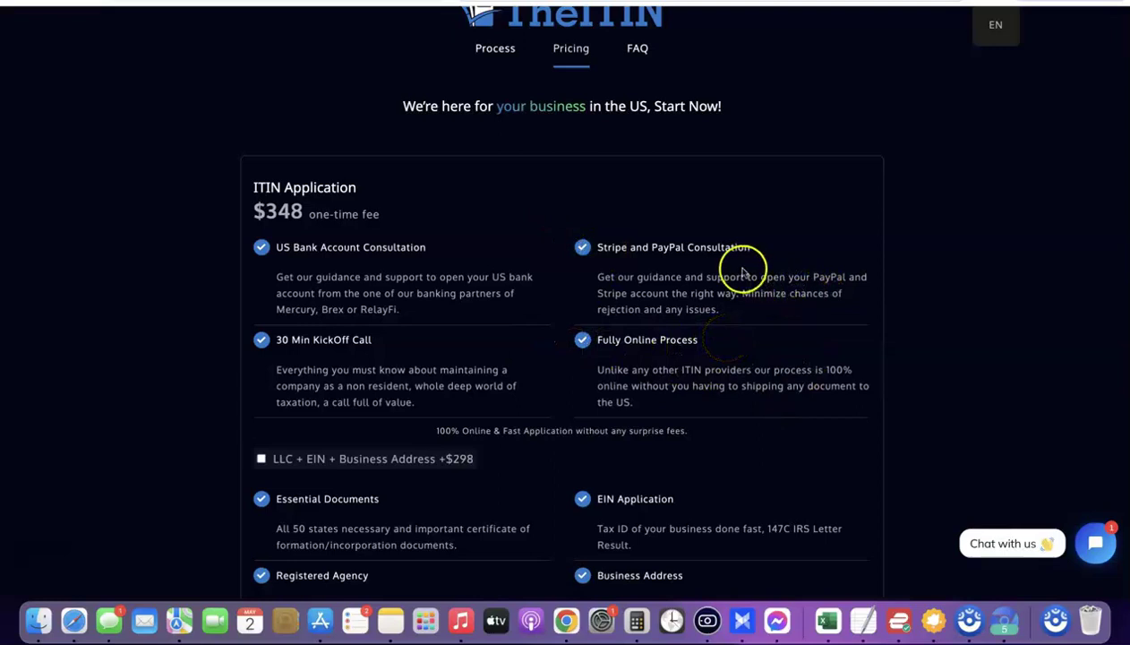
pyautogui.scroll(-1, 515, 288)
pyautogui.scroll(-6, 515, 288)
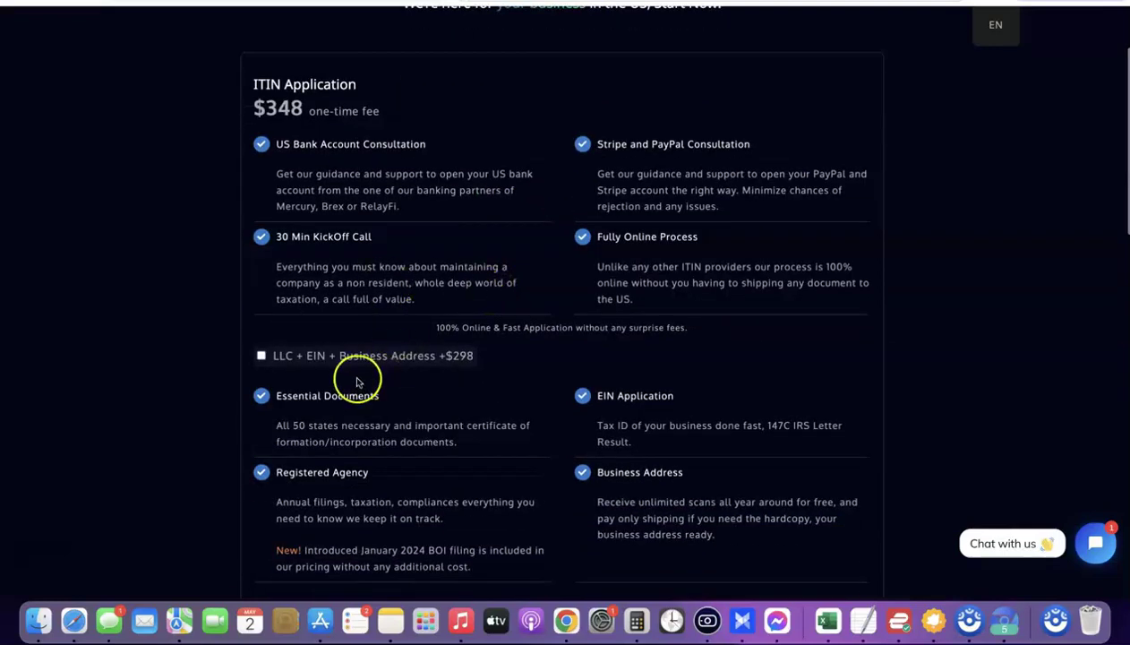
pyautogui.scroll(-6, 359, 379)
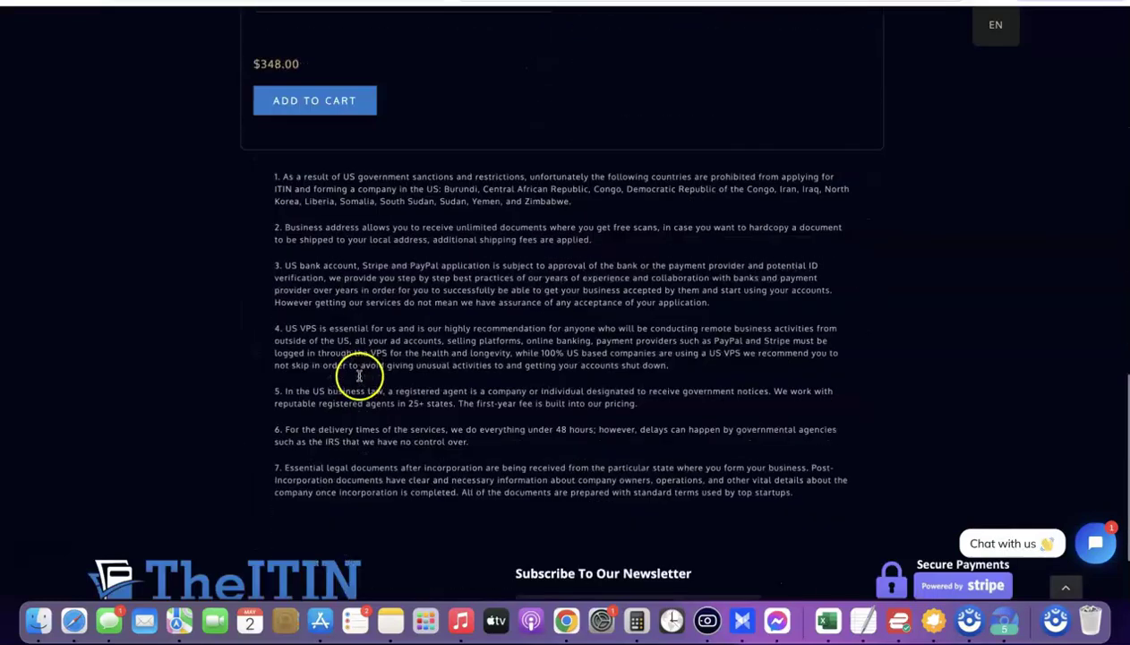
pyautogui.scroll(15, 358, 376)
pyautogui.scroll(-6, 323, 292)
pyautogui.scroll(5, 327, 292)
pyautogui.scroll(1, 328, 293)
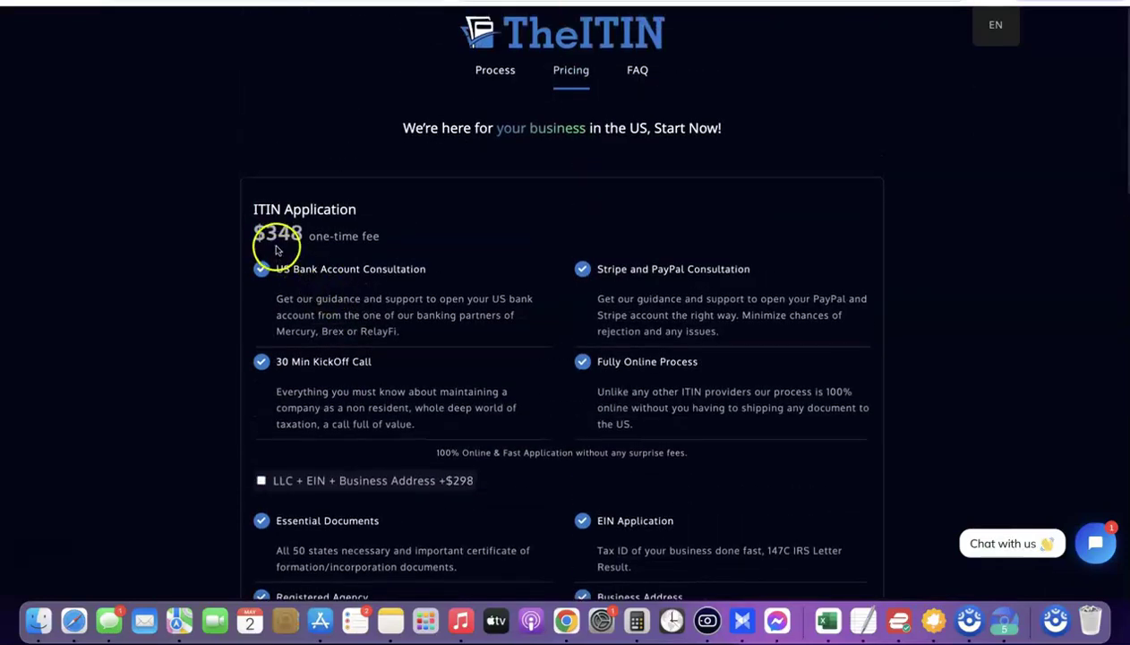
pyautogui.moveTo(308, 235); pyautogui.dragTo(416, 239)
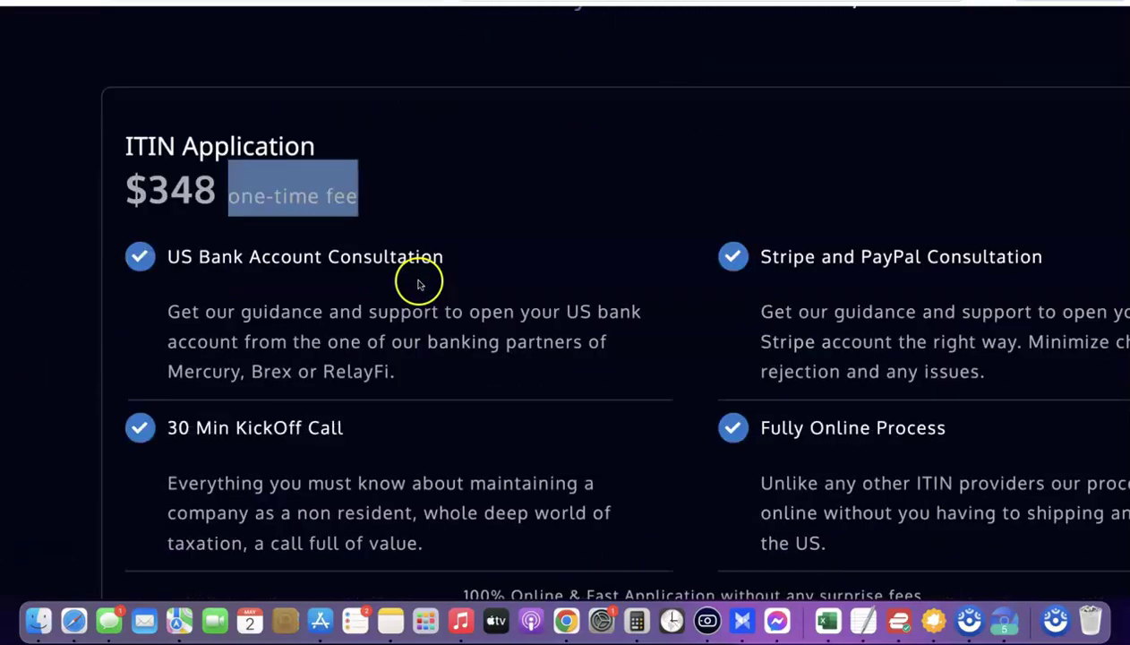
pyautogui.click(404, 215)
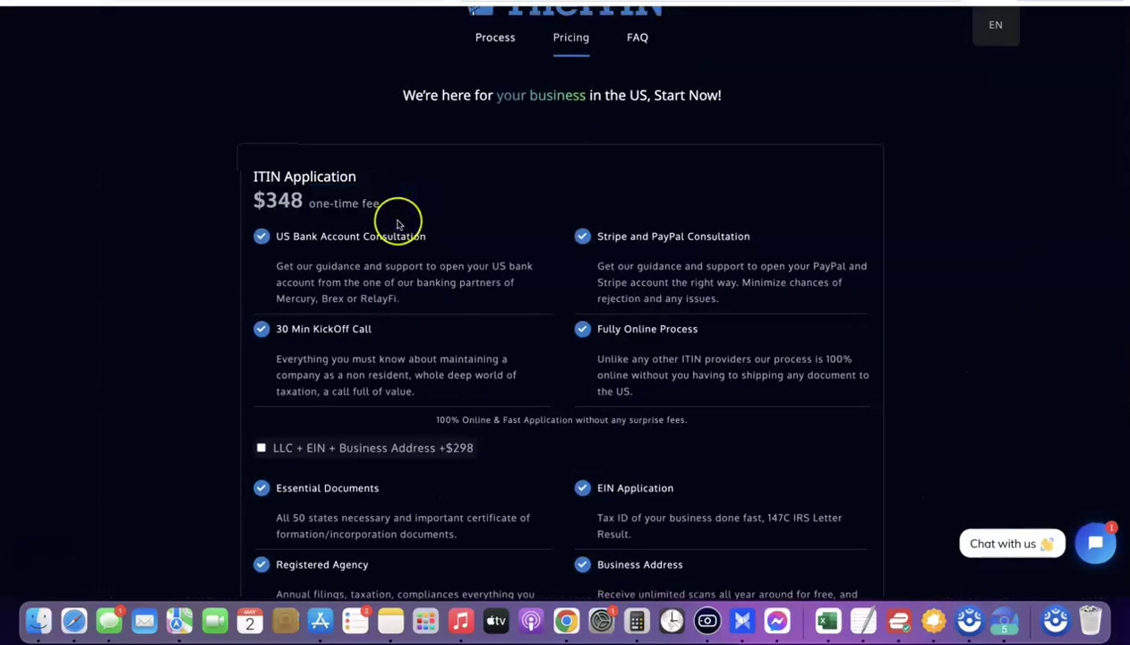
# - Add the ITIN Application without optional add-ons to the cart and proceed to checkout
pyautogui.scroll(-10, 396, 221)
pyautogui.scroll(-3, 396, 224)
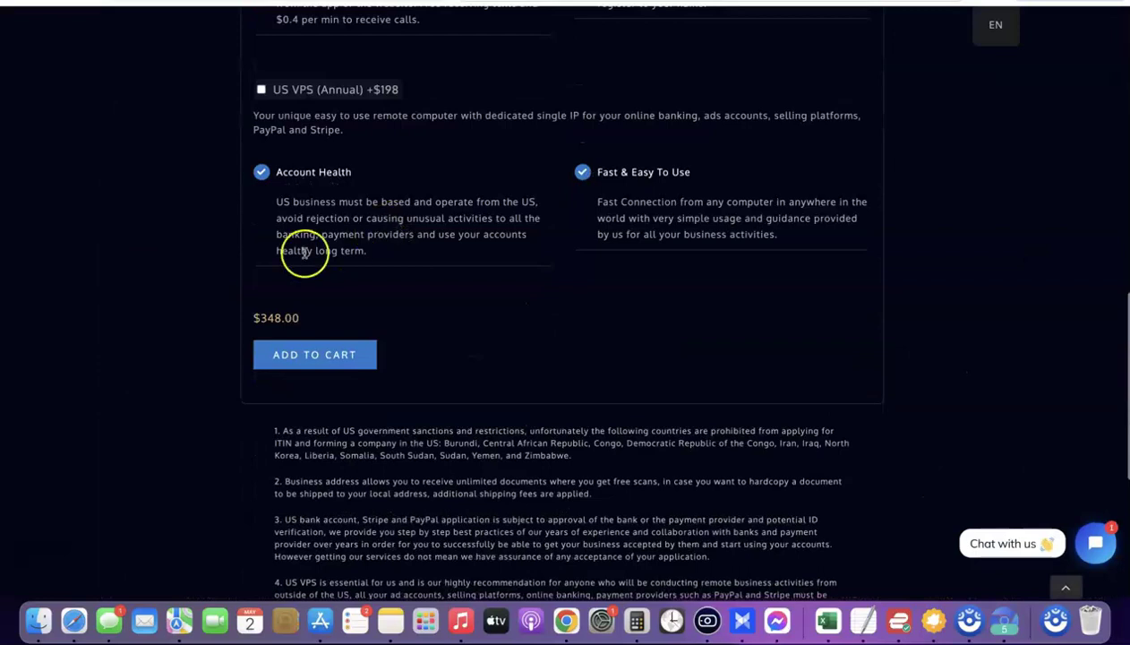
pyautogui.click(304, 358)
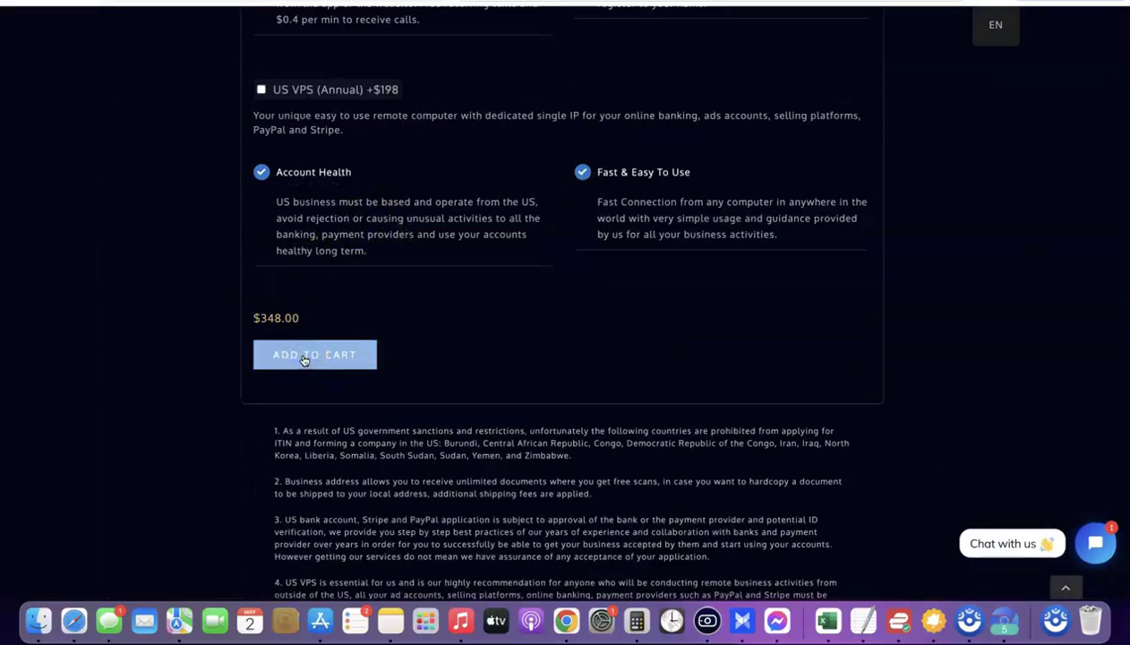
pyautogui.click(557, 246)
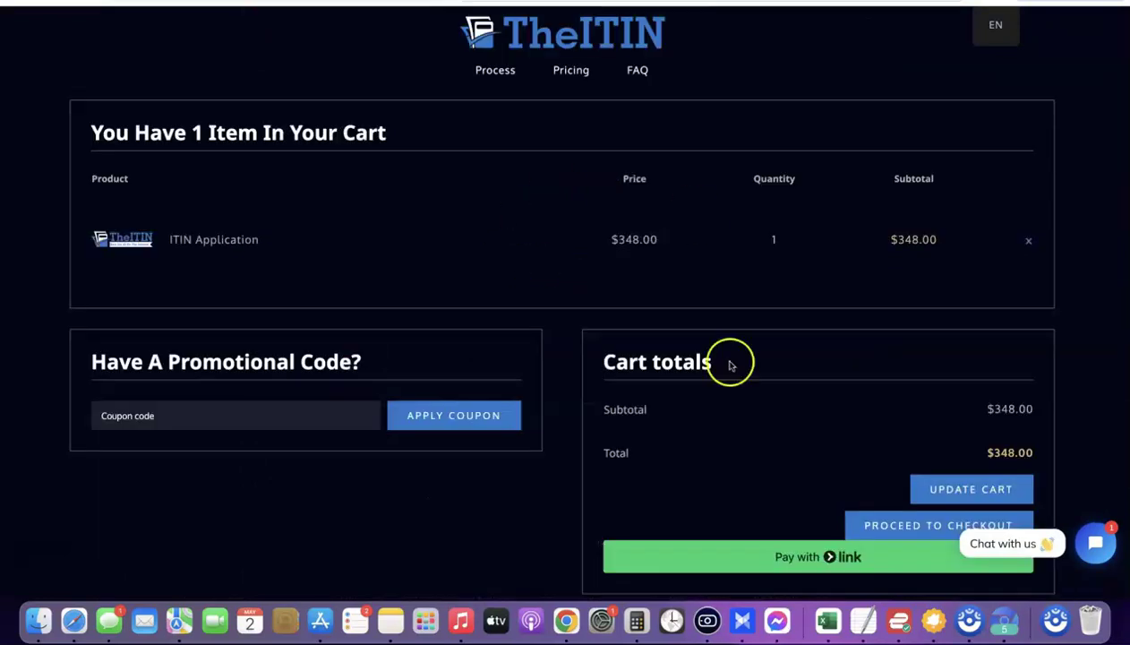
pyautogui.click(935, 527)
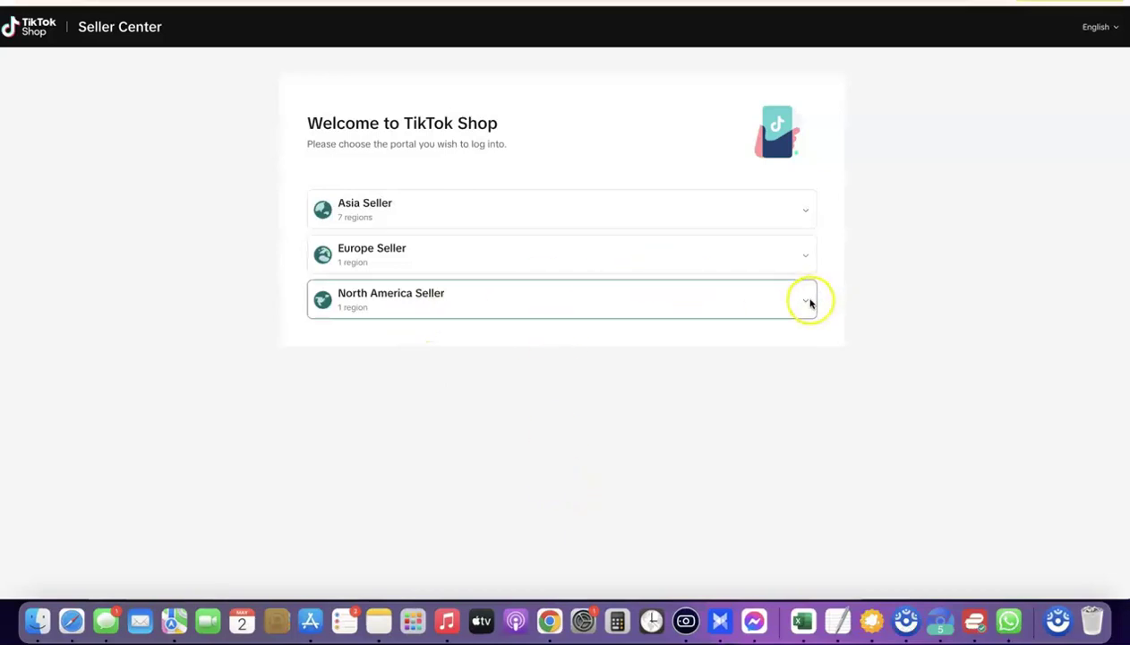
# - Enter the United States Seller portal for North America in TikTok Shop Seller Center and open the sign-up form
pyautogui.click(805, 301)
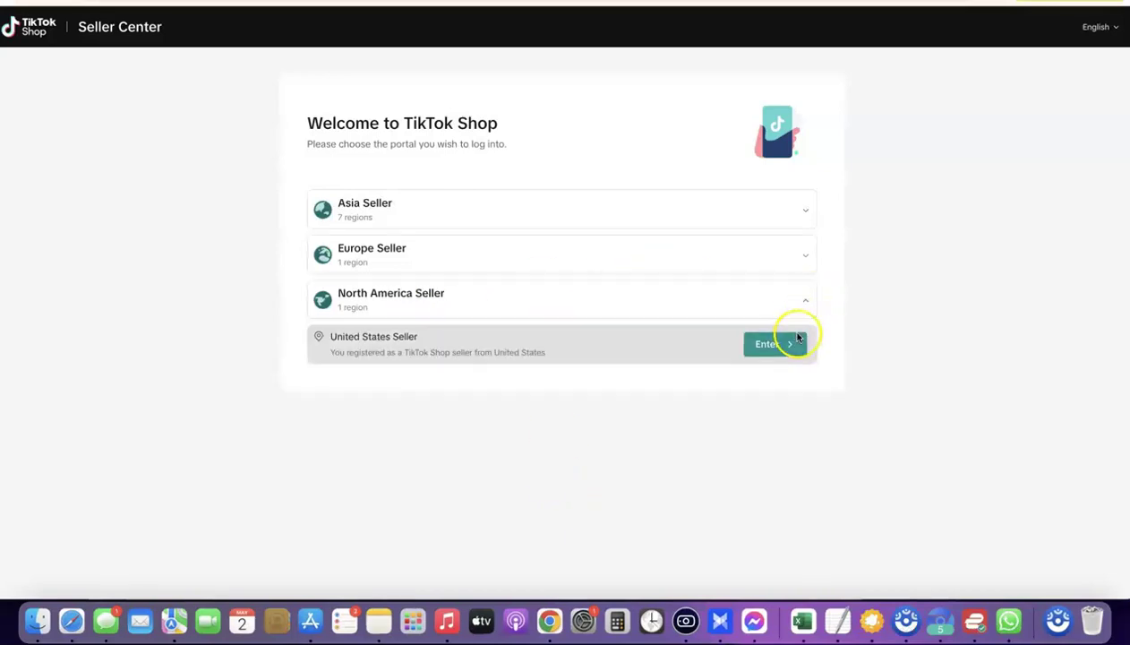
pyautogui.click(792, 338)
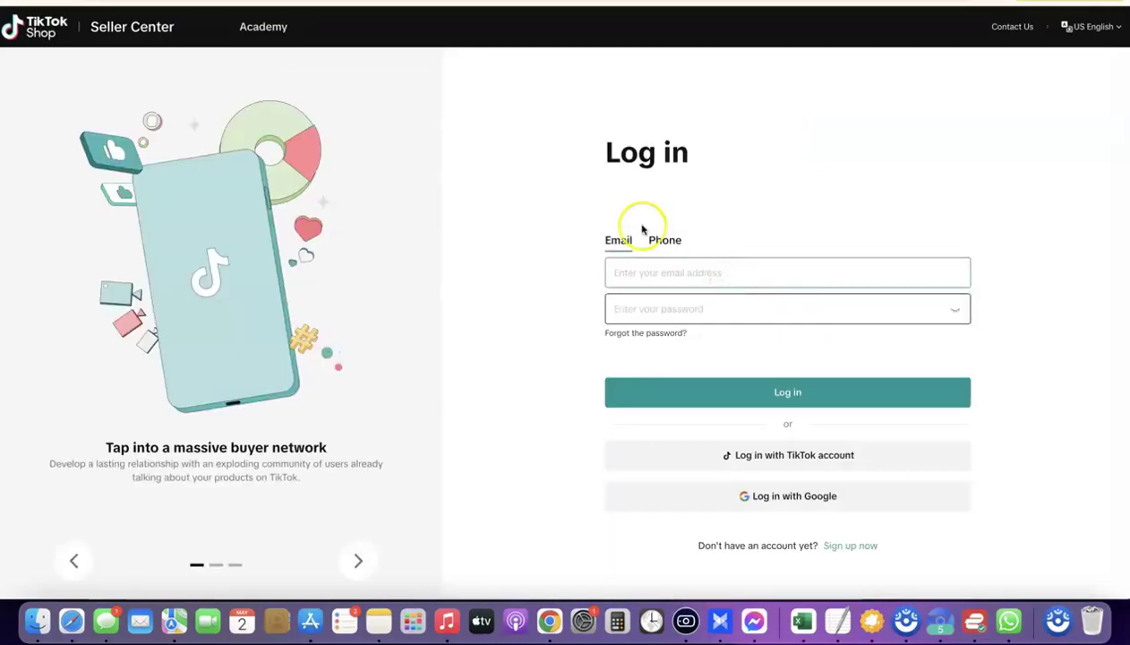
pyautogui.click(849, 548)
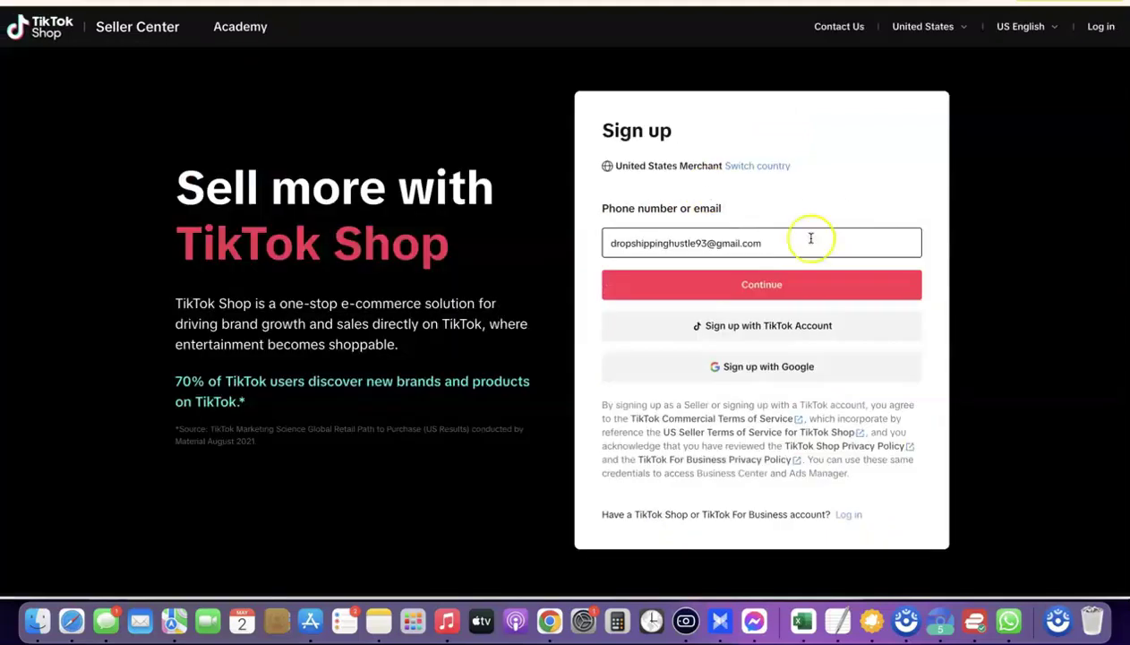
# - Submit the sign-up email address and solve the same-shape captcha by selecting the two number 7 objects
pyautogui.click(756, 279)
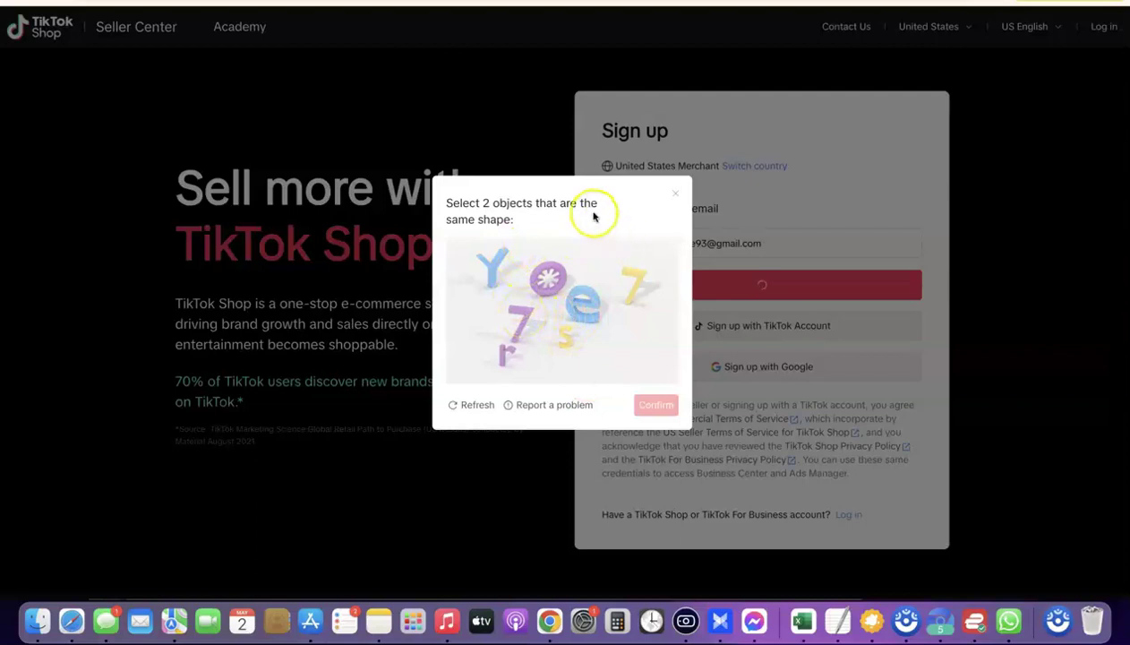
pyautogui.click(520, 326)
pyautogui.click(628, 279)
pyautogui.click(656, 407)
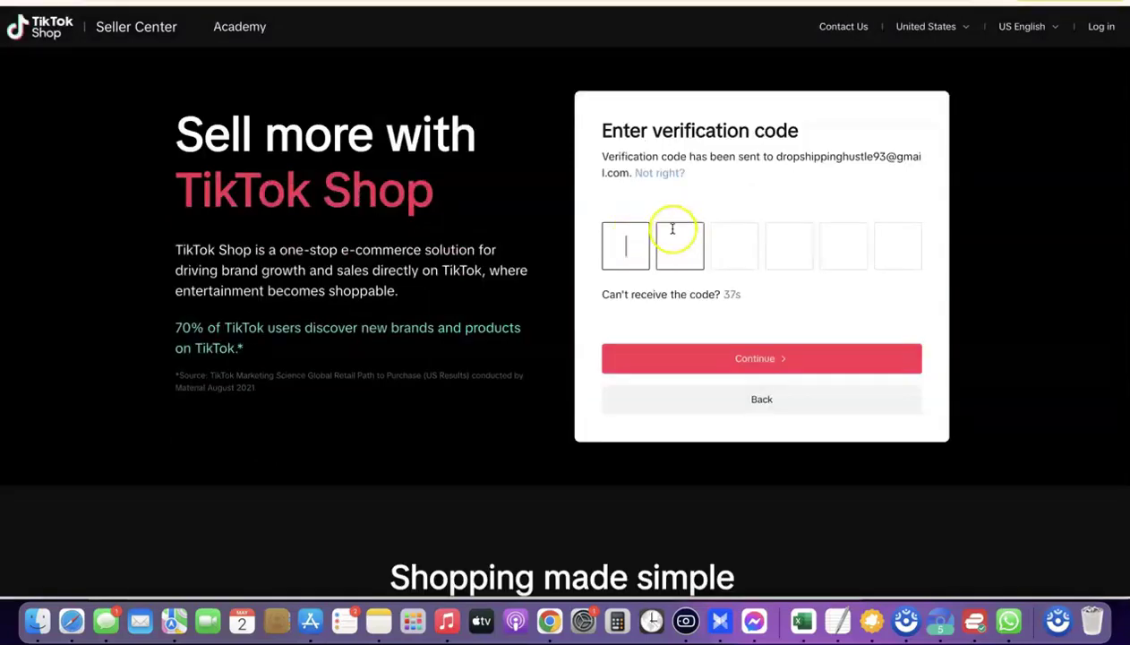
# - Switch to Gmail, open TikTok's verification email and copy the verification code
pyautogui.click(134, 2)
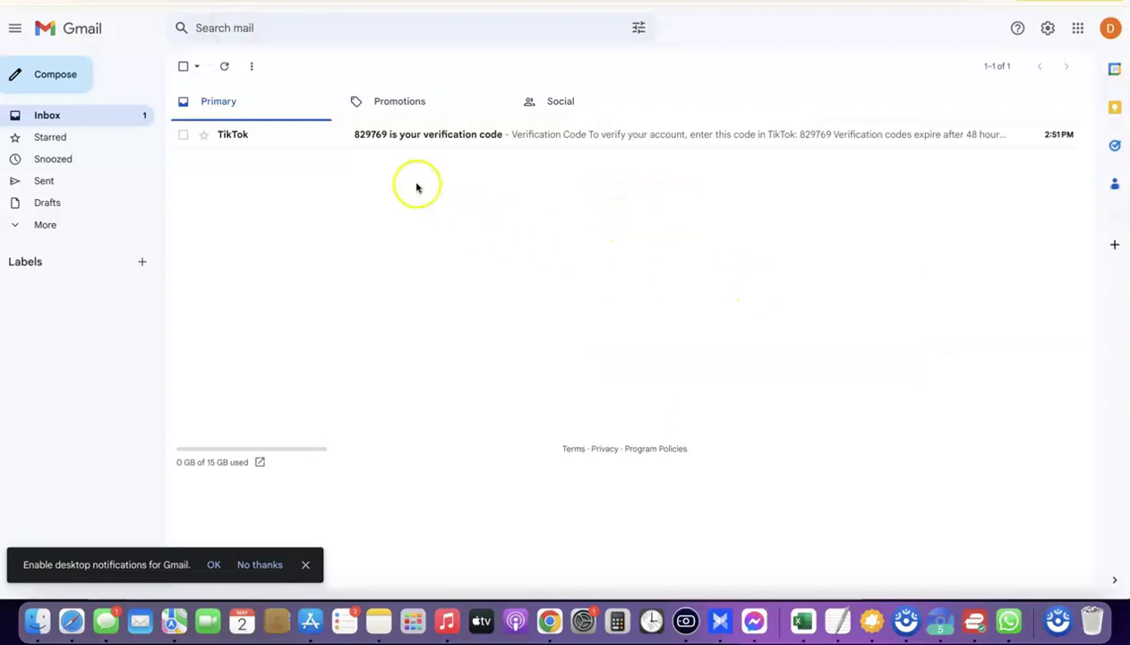
pyautogui.click(365, 134)
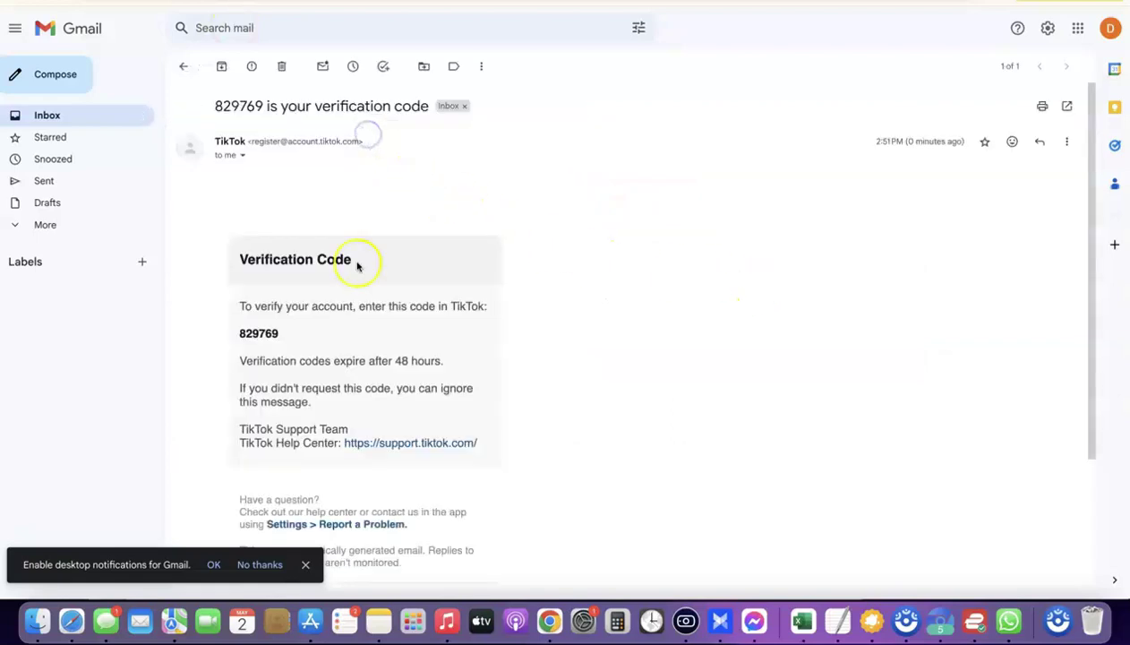
pyautogui.doubleClick(259, 333)
pyautogui.rightClick(262, 331)
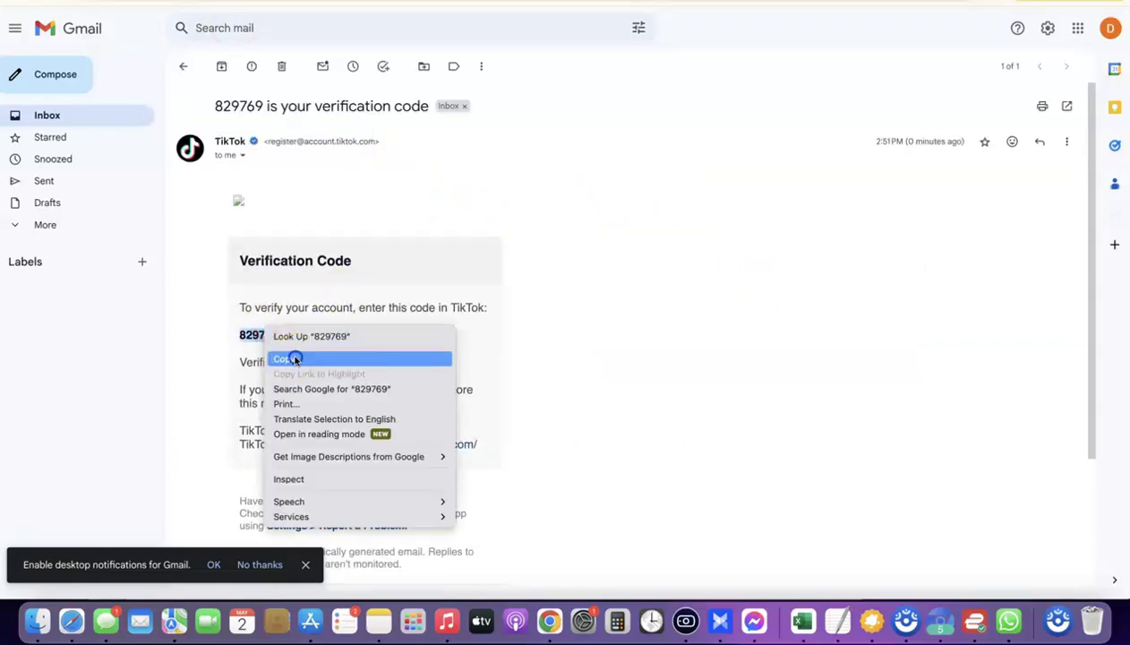
pyautogui.click(291, 359)
# - Return to the TikTok Shop sign-up and enter the copied verification code
pyautogui.click(810, 4)
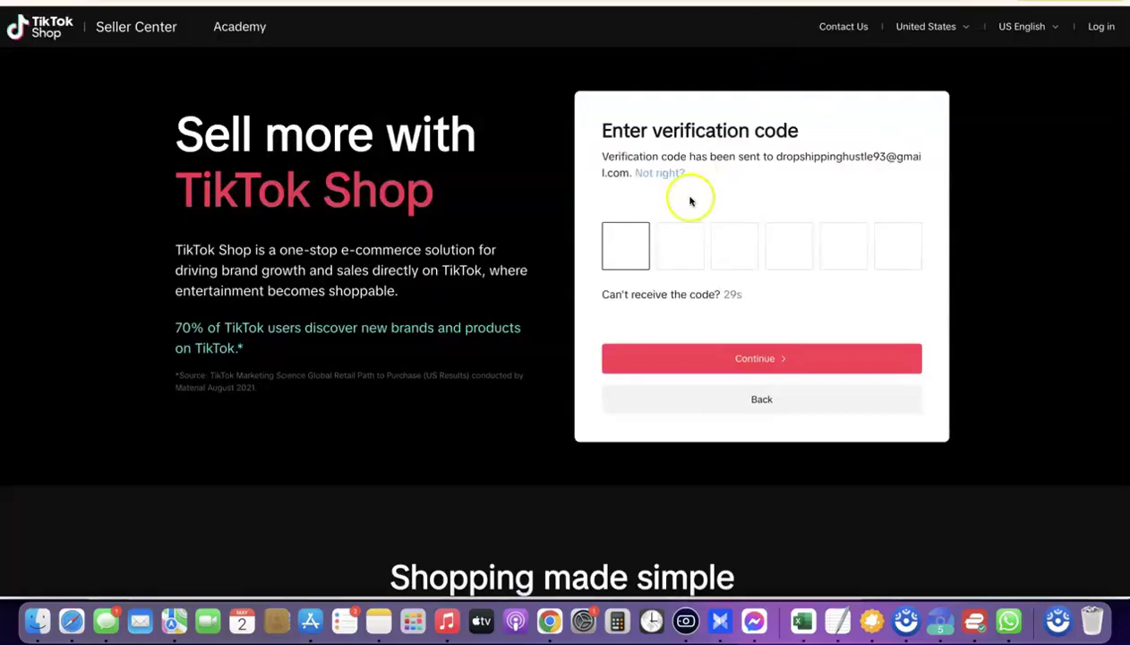
pyautogui.click(624, 247)
pyautogui.press('super+v')
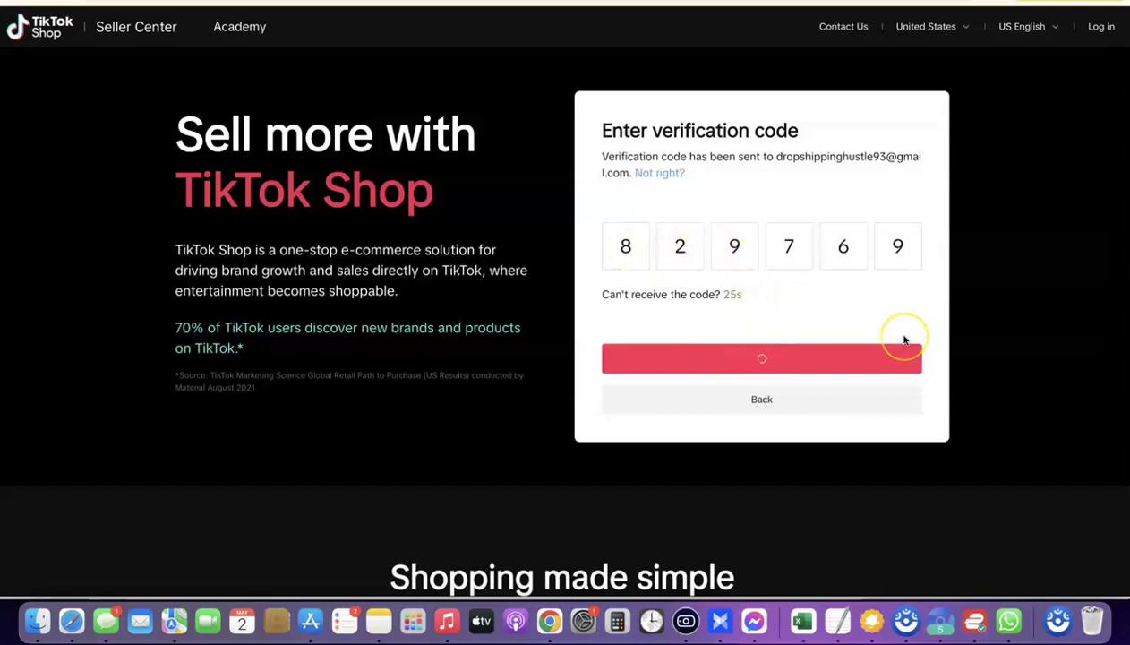
# - Fill both account password fields with the suggested strong password and continue to the business type selection
pyautogui.click(699, 200)
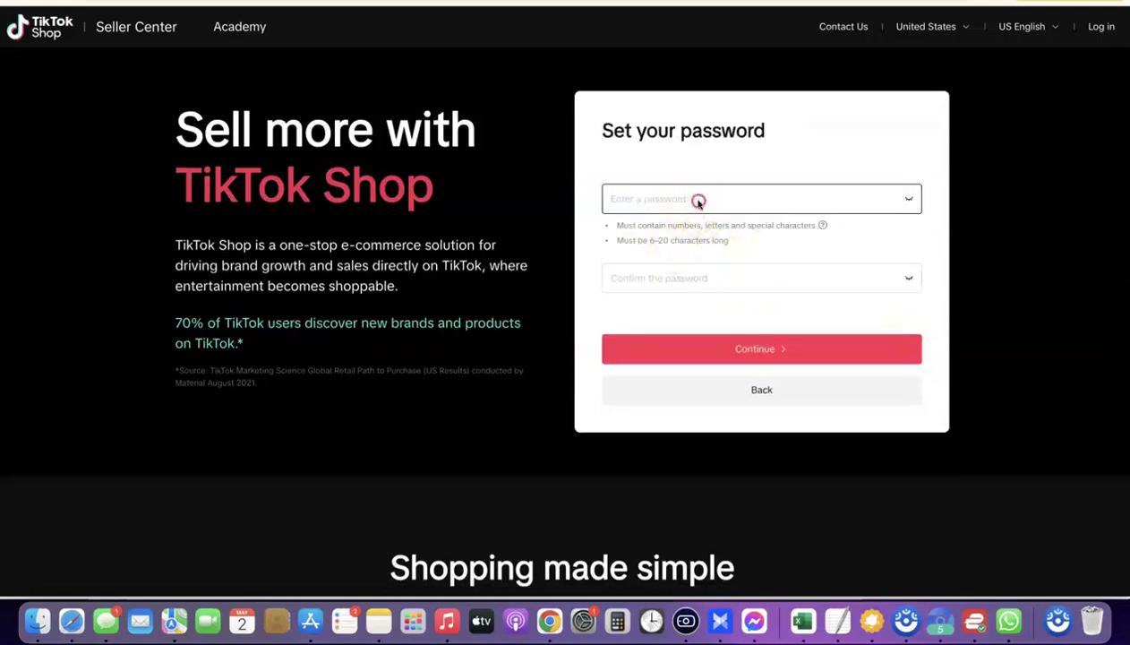
pyautogui.rightClick(699, 200)
pyautogui.click(726, 208)
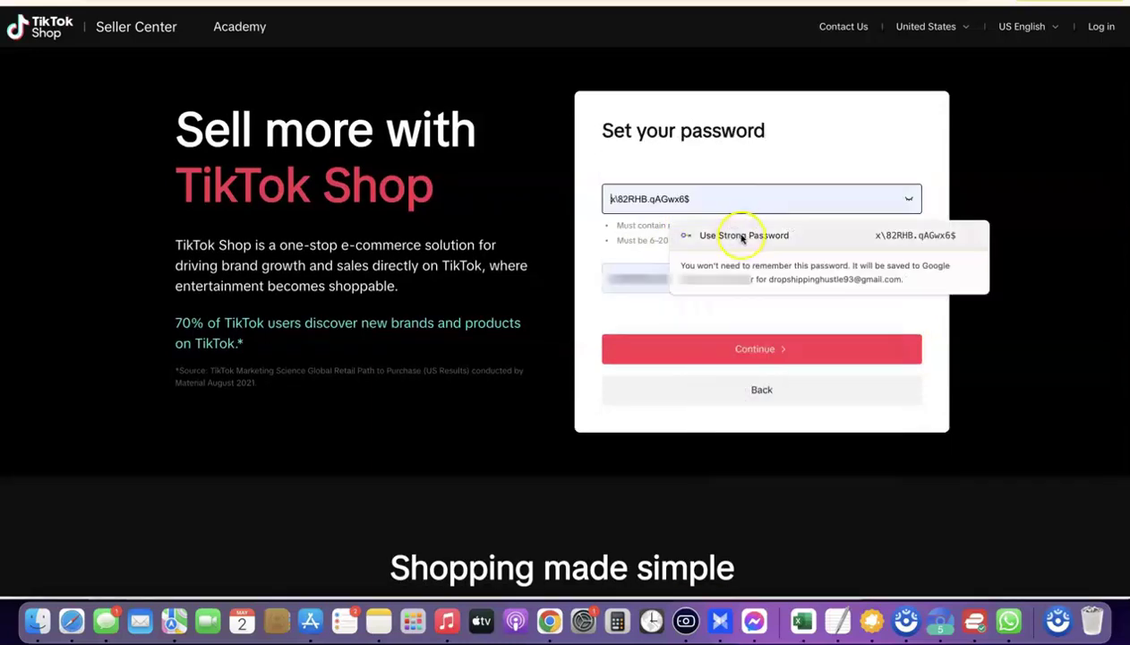
pyautogui.click(742, 236)
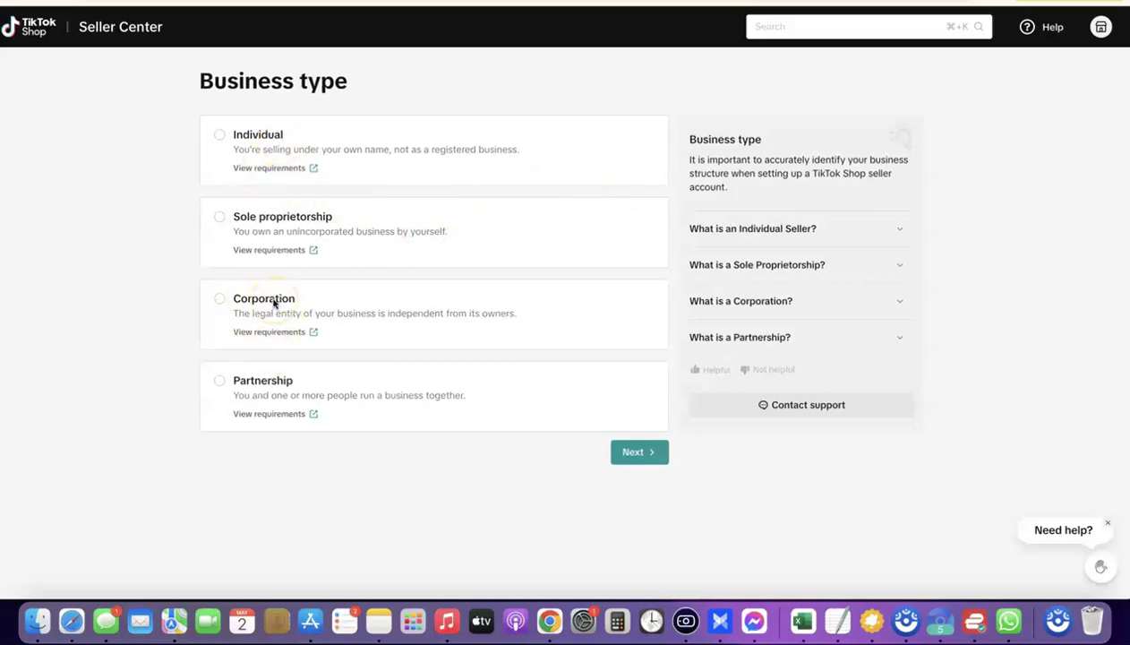
# - Choose Corporation as the business type and continue to the business details
pyautogui.click(229, 300)
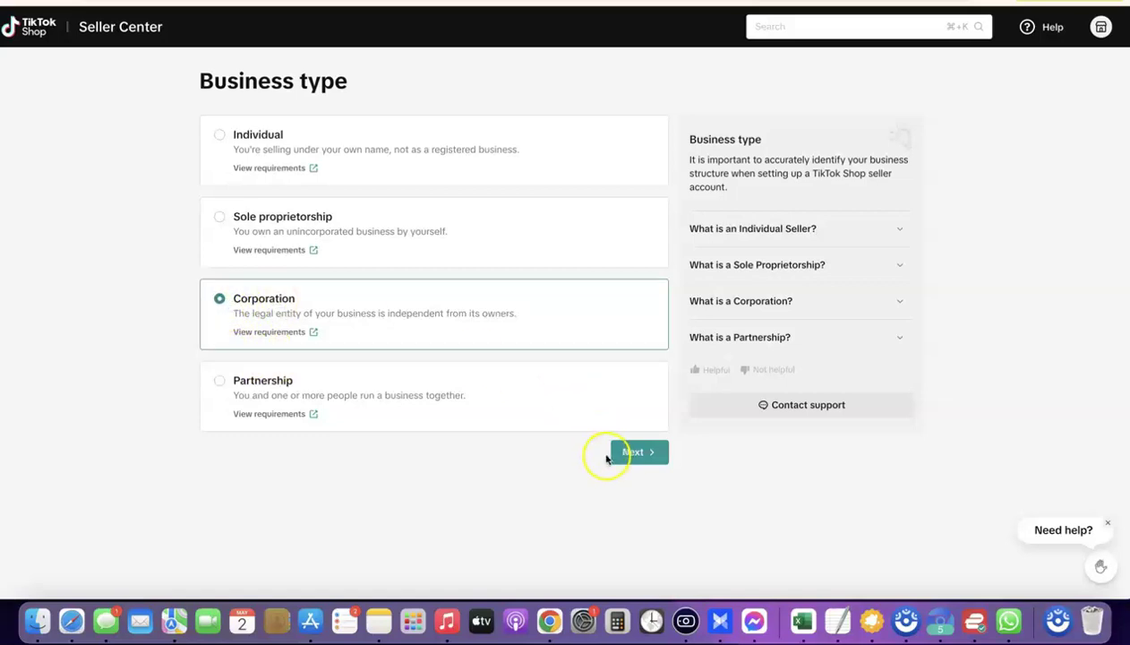
pyautogui.click(633, 452)
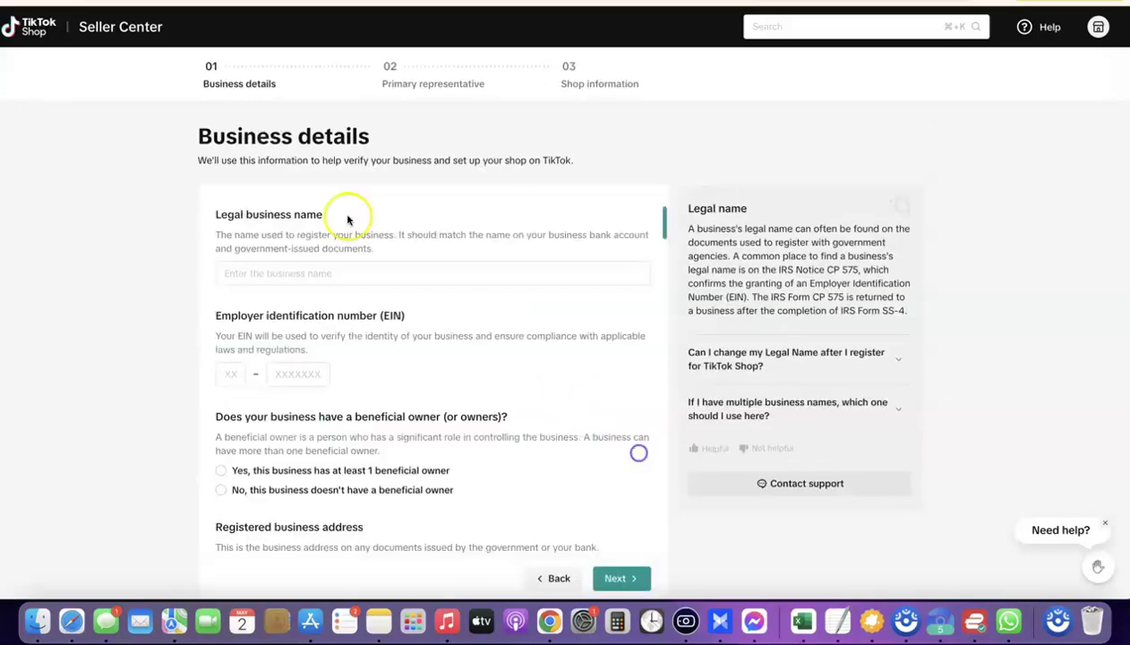
# - Copy the LLC name from the text notes and enter Spreadway LLC as the legal business name
pyautogui.click(315, 273)
pyautogui.scroll(-2, 319, 276)
pyautogui.scroll(-3, 319, 275)
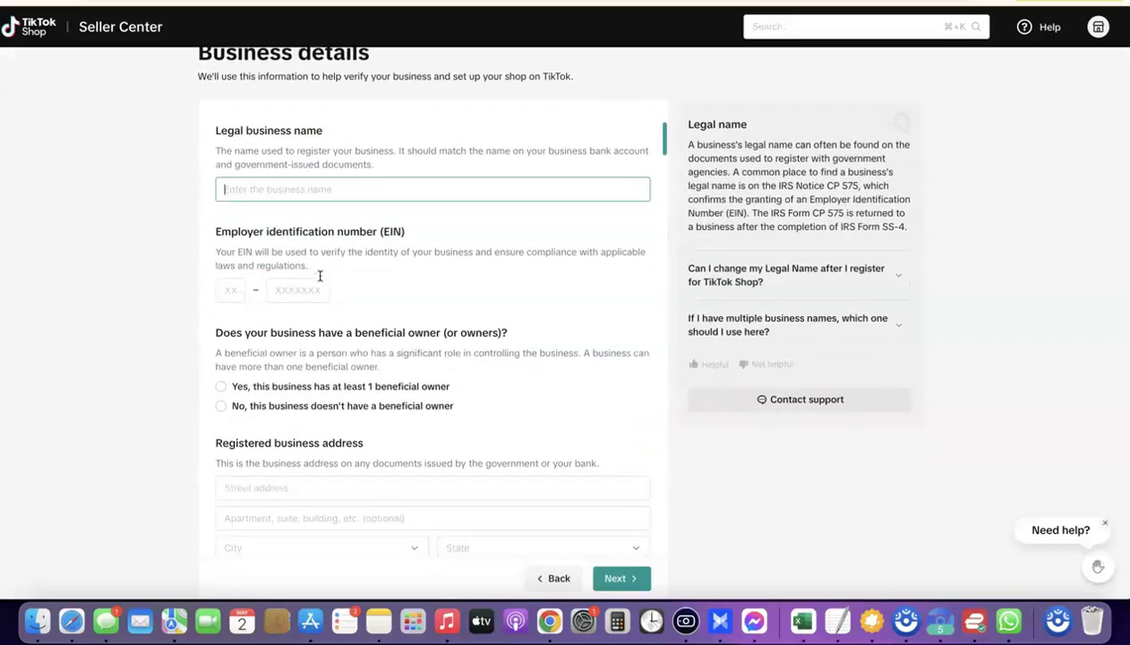
pyautogui.click(235, 288)
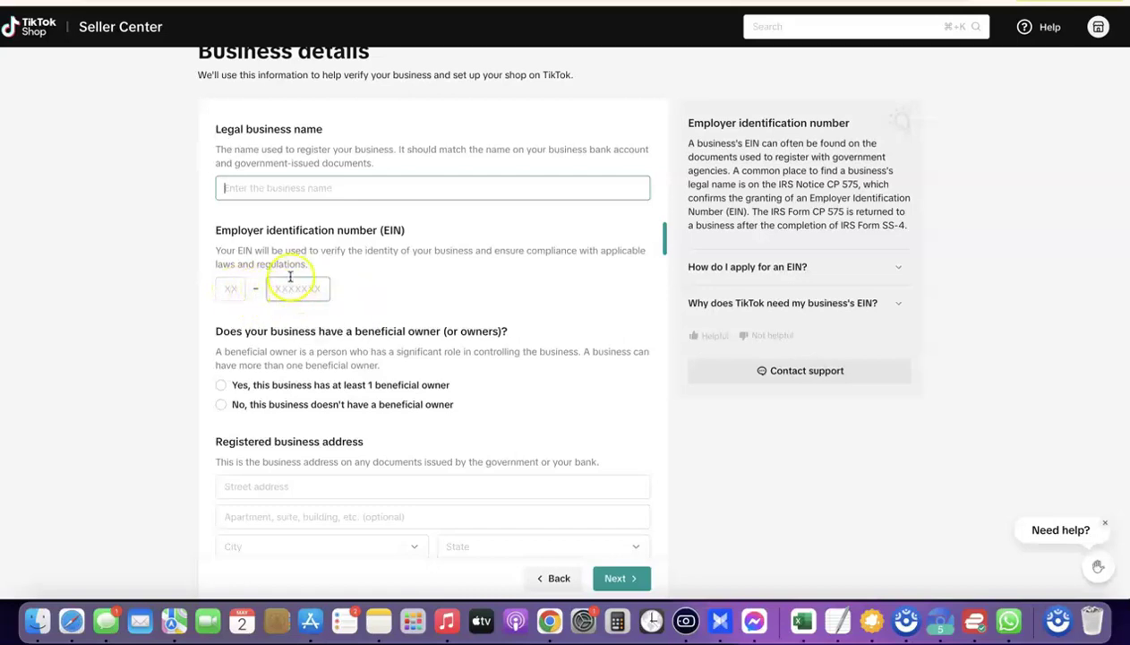
pyautogui.scroll(2, 291, 272)
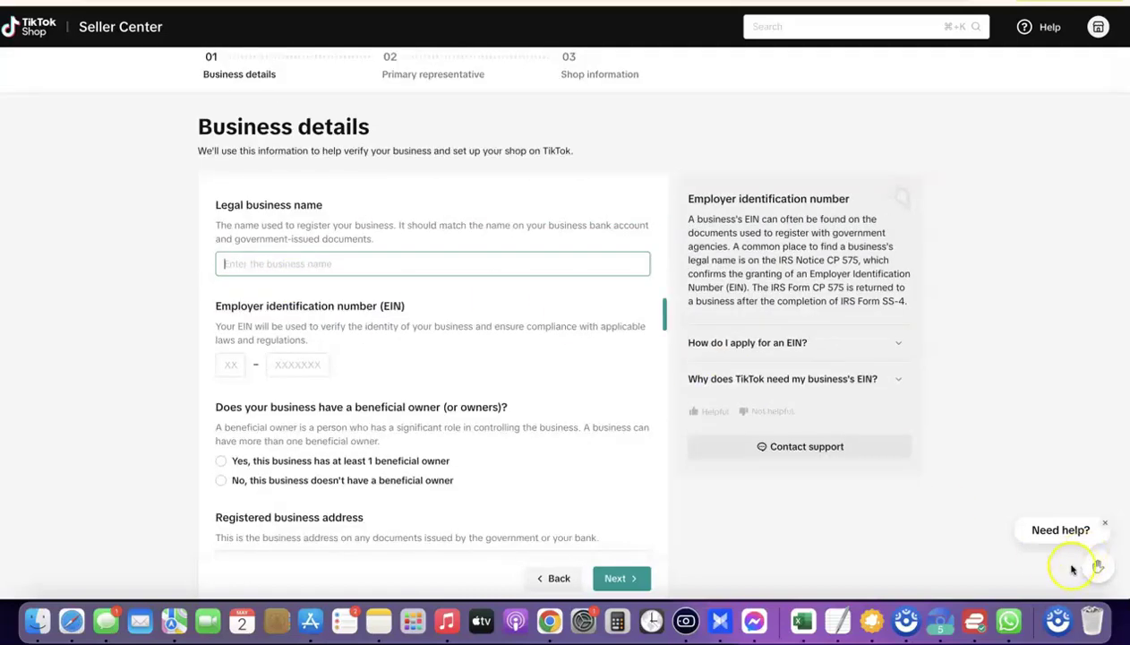
pyautogui.click(837, 620)
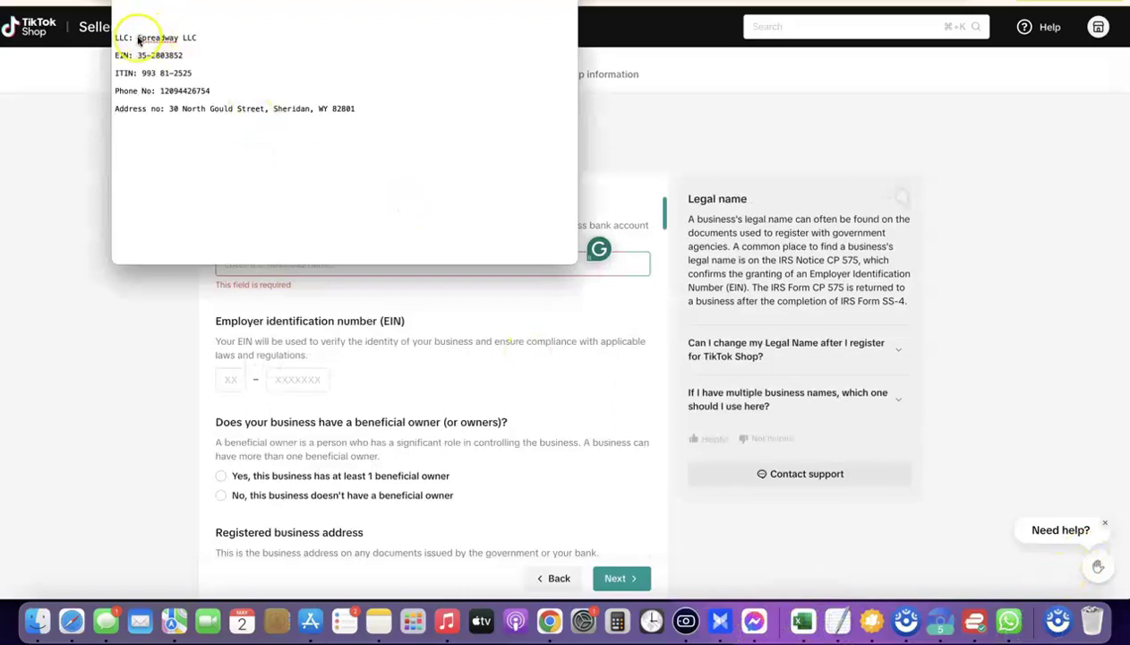
pyautogui.moveTo(192, 38); pyautogui.dragTo(199, 38)
pyautogui.press('super+c')
pyautogui.click(224, 263)
pyautogui.press('super+v')
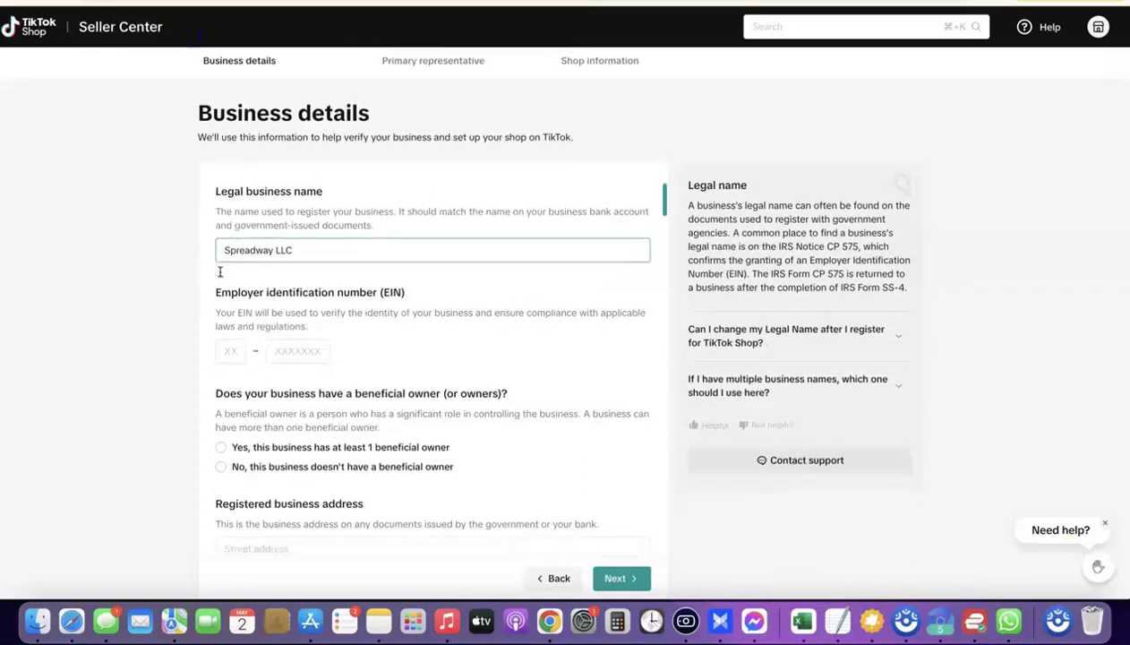
# - Enter the business's employer identification number and declare that the business has at least 1 beneficial owner
pyautogui.scroll(-2, 222, 296)
pyautogui.click(237, 321)
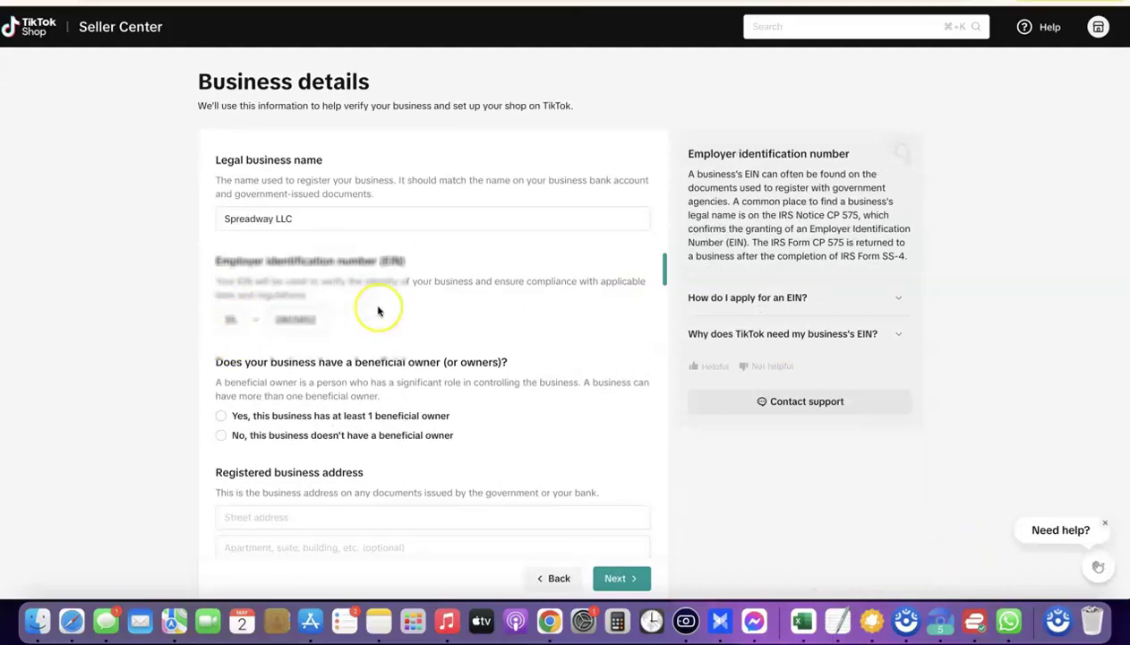
pyautogui.scroll(-3, 378, 311)
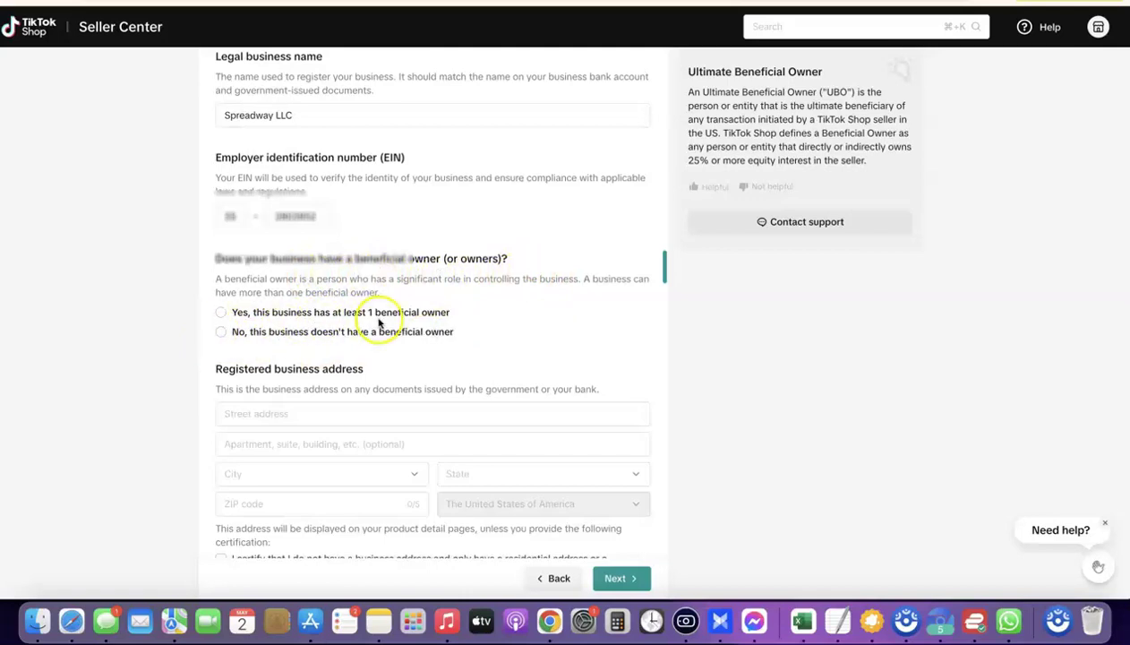
pyautogui.click(220, 312)
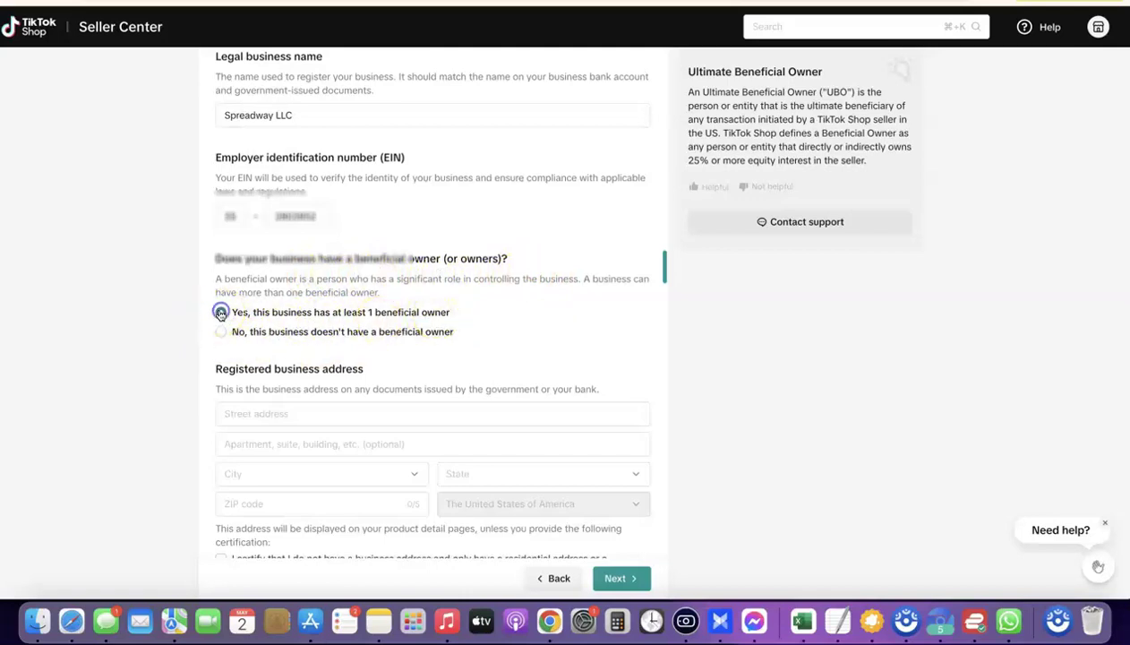
pyautogui.scroll(-2, 379, 277)
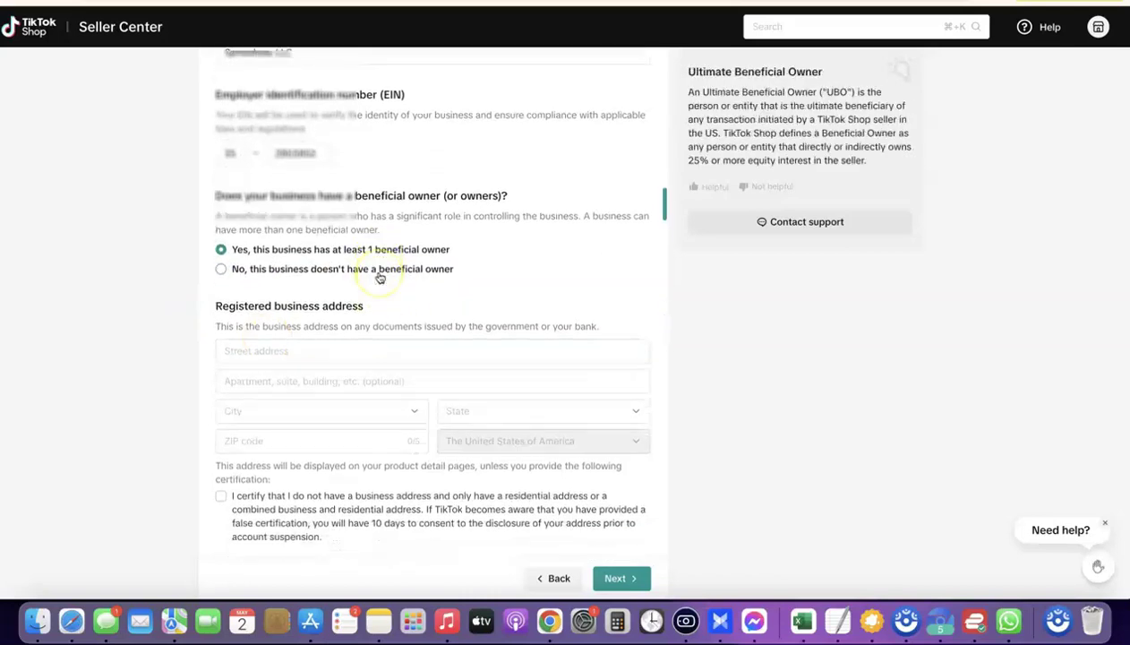
# - Fill in the registered business address, answer No to having a parent company, and continue to the primary representative details
pyautogui.scroll(-1, 379, 278)
pyautogui.click(308, 328)
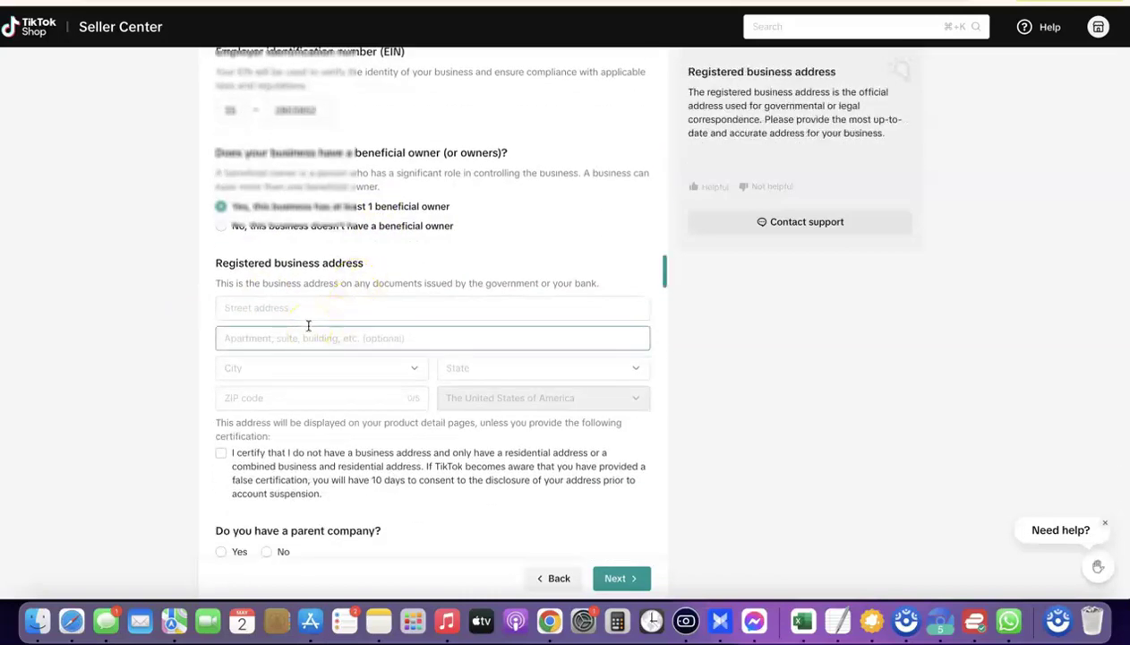
pyautogui.click(305, 311)
pyautogui.scroll(-1, 336, 313)
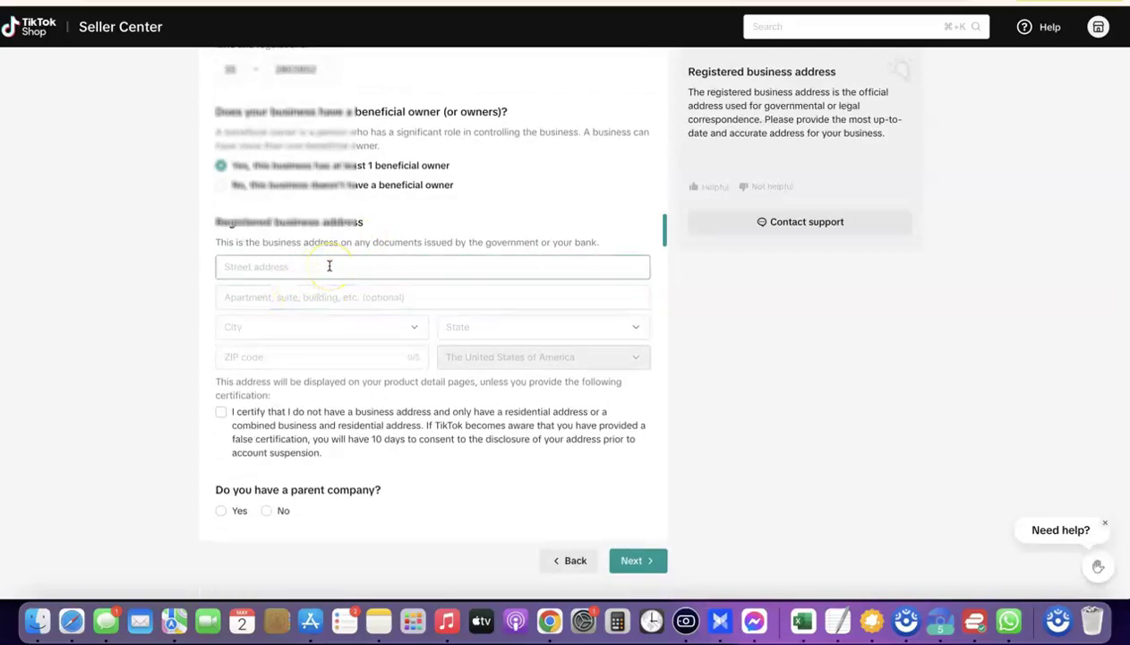
pyautogui.click(278, 408)
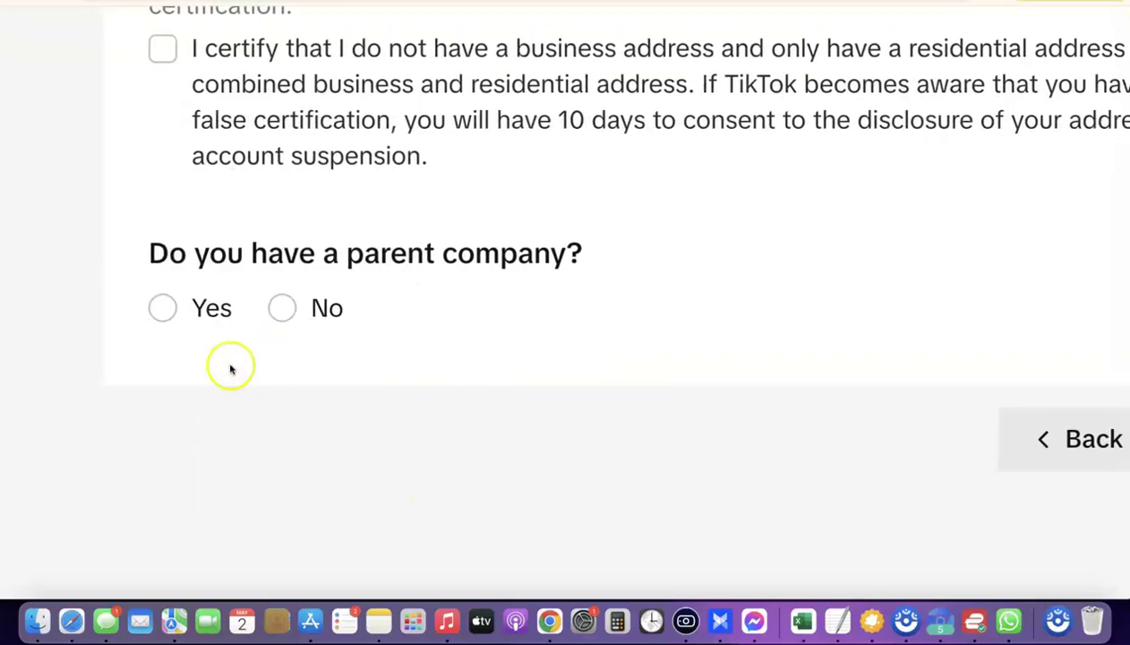
pyautogui.click(284, 309)
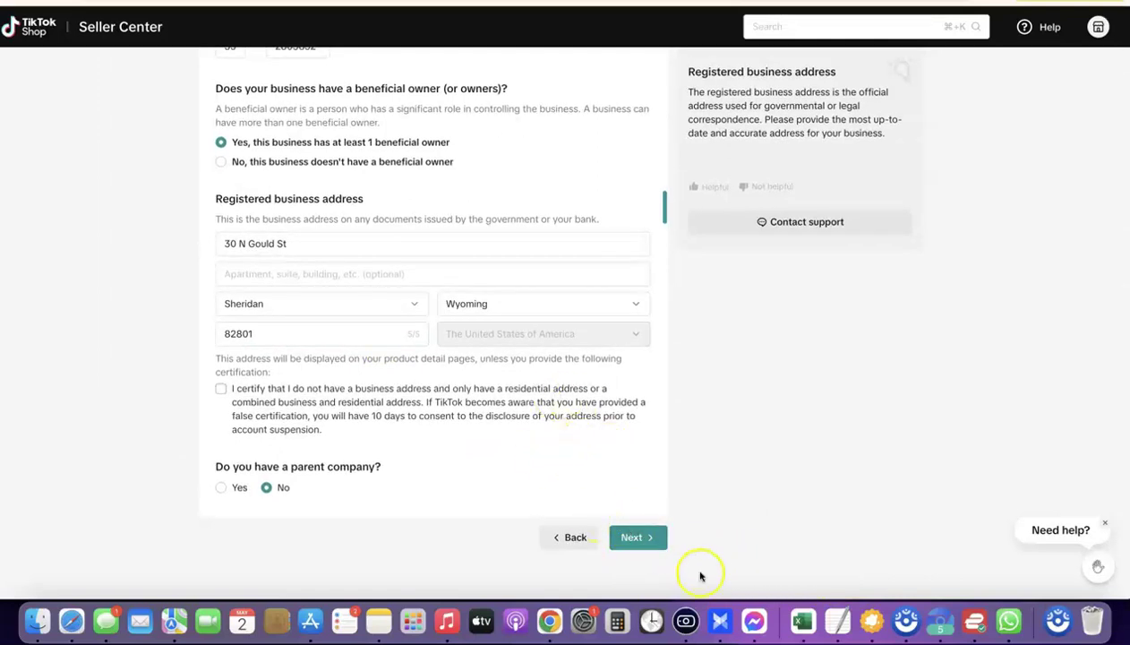
pyautogui.click(629, 538)
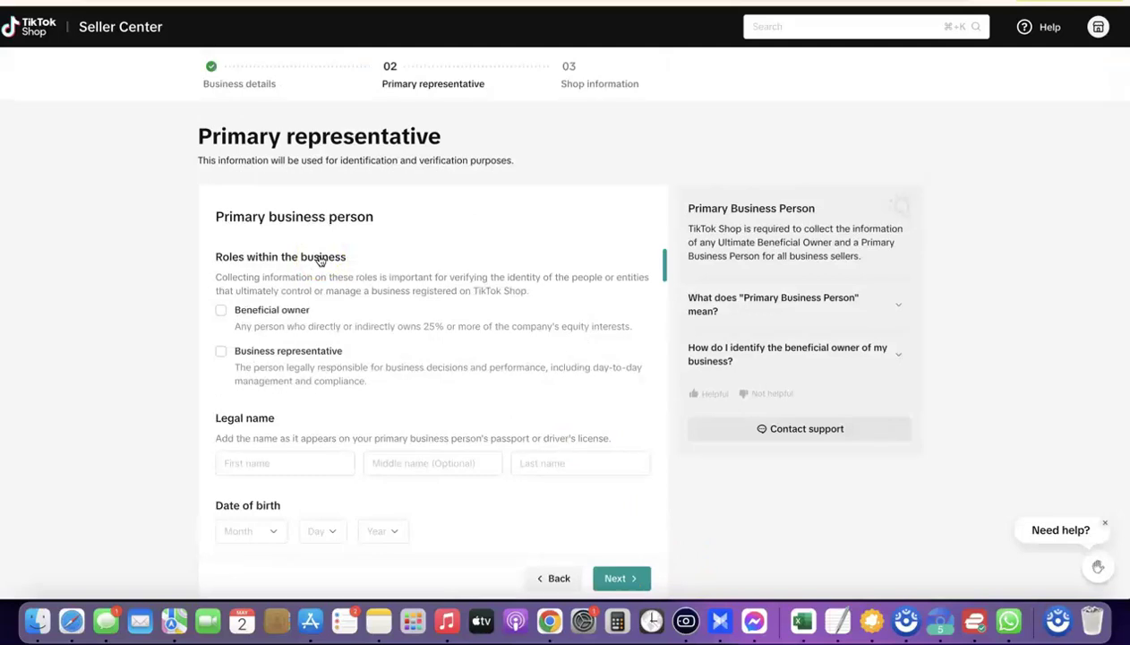
# - Assign the Beneficial owner role to the primary business person
pyautogui.scroll(-1, 385, 264)
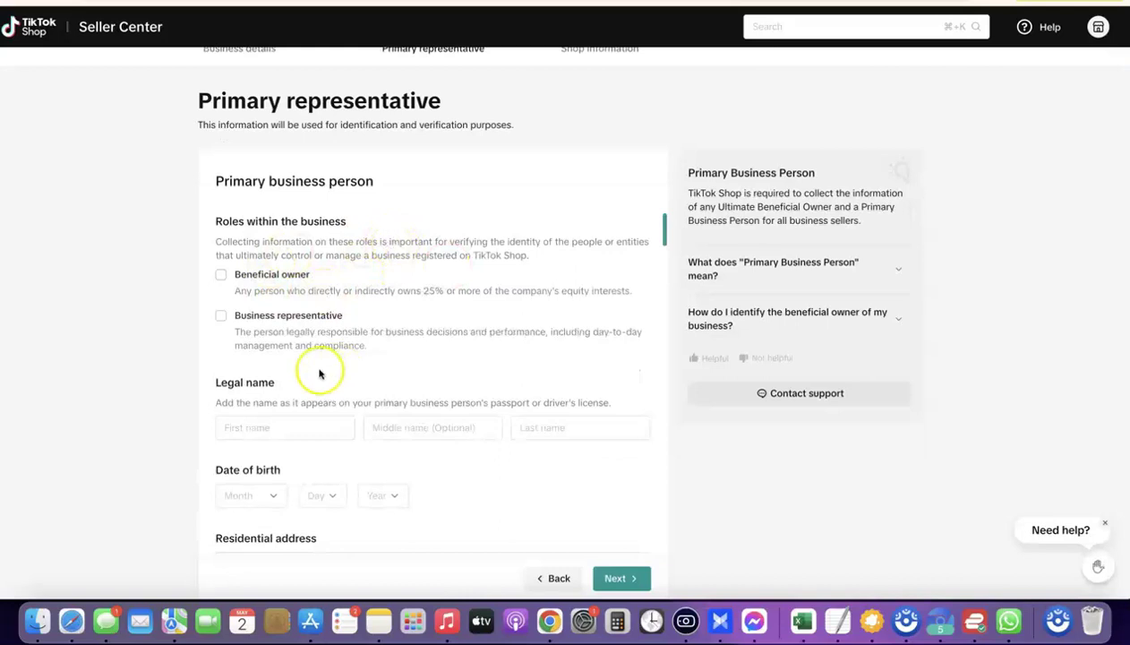
pyautogui.click(221, 275)
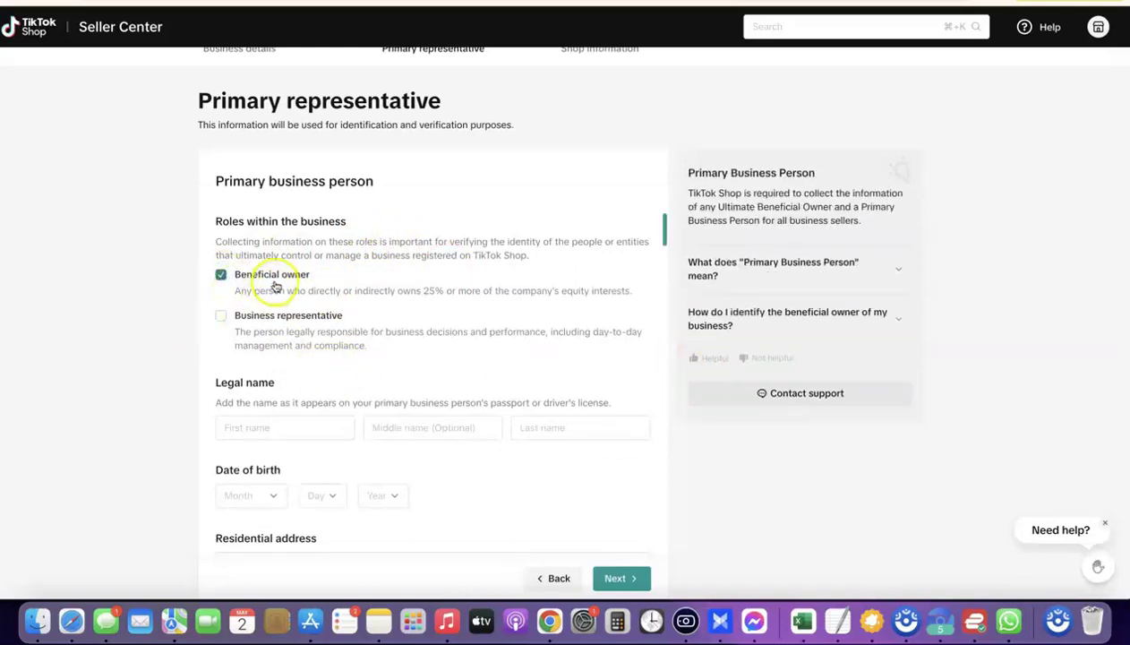
# - Fill in the representative's legal name, date of birth, residential address and last four ITIN digits from the notes, and continue to the shop information
pyautogui.scroll(-3, 269, 287)
pyautogui.click(235, 322)
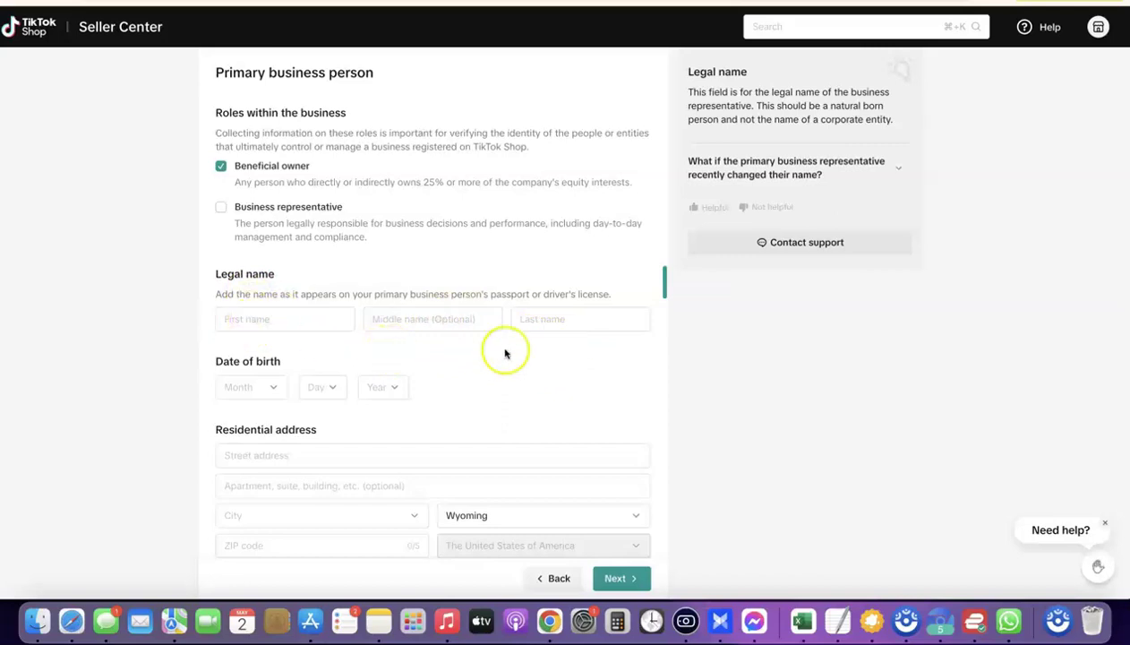
pyautogui.scroll(-1, 401, 309)
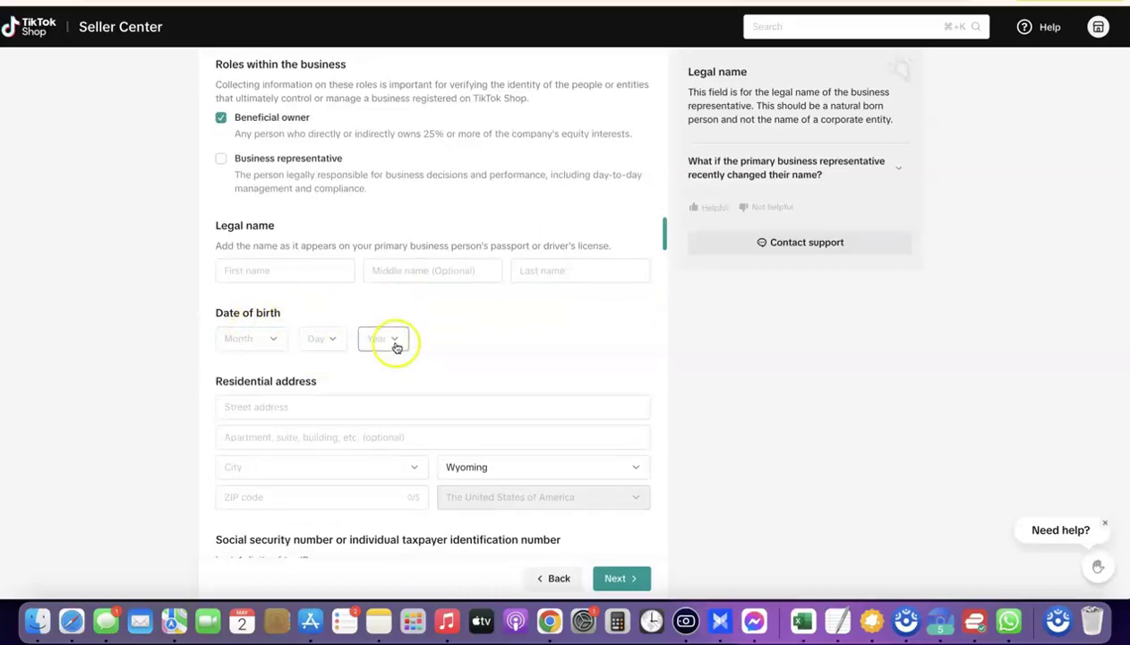
pyautogui.scroll(-3, 396, 344)
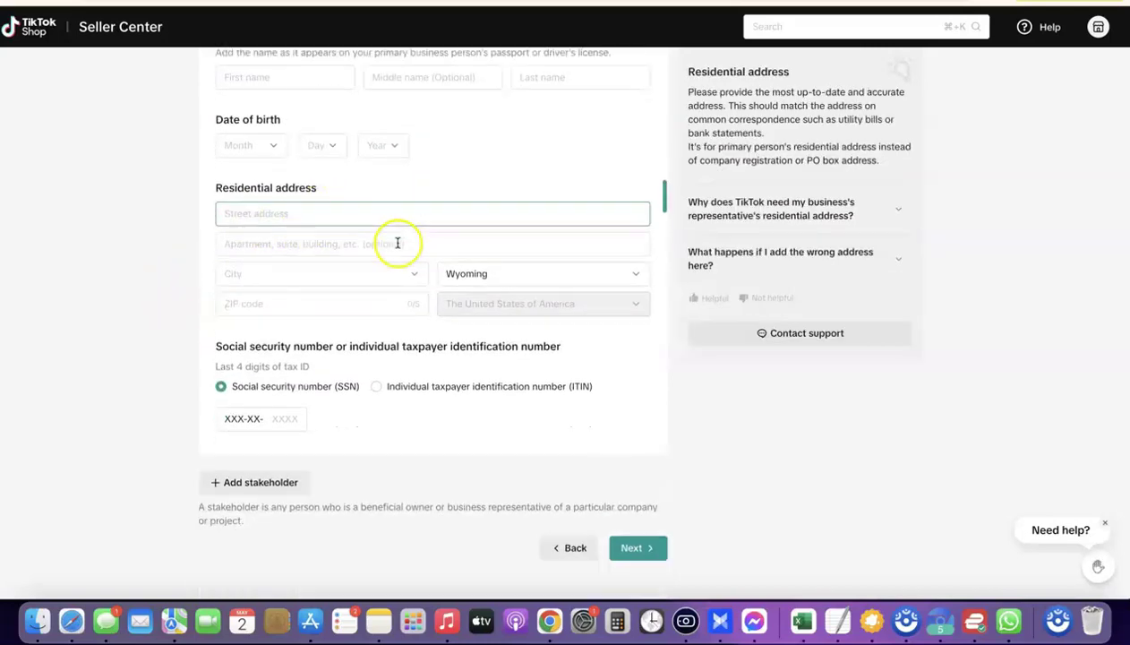
pyautogui.scroll(-1, 396, 241)
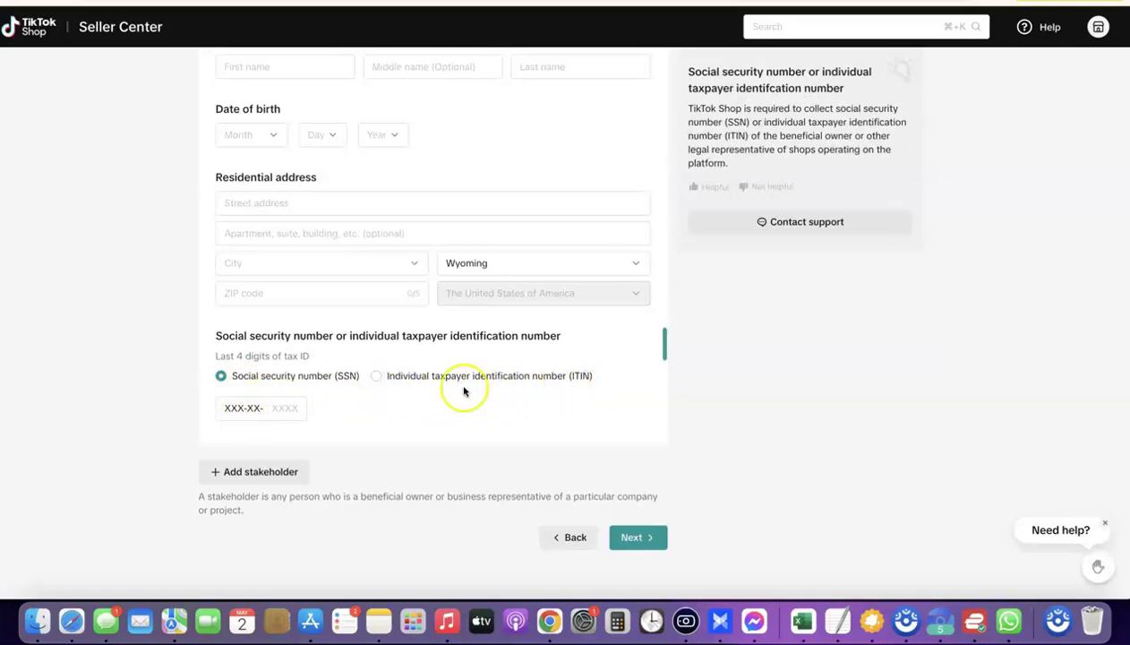
pyautogui.click(375, 376)
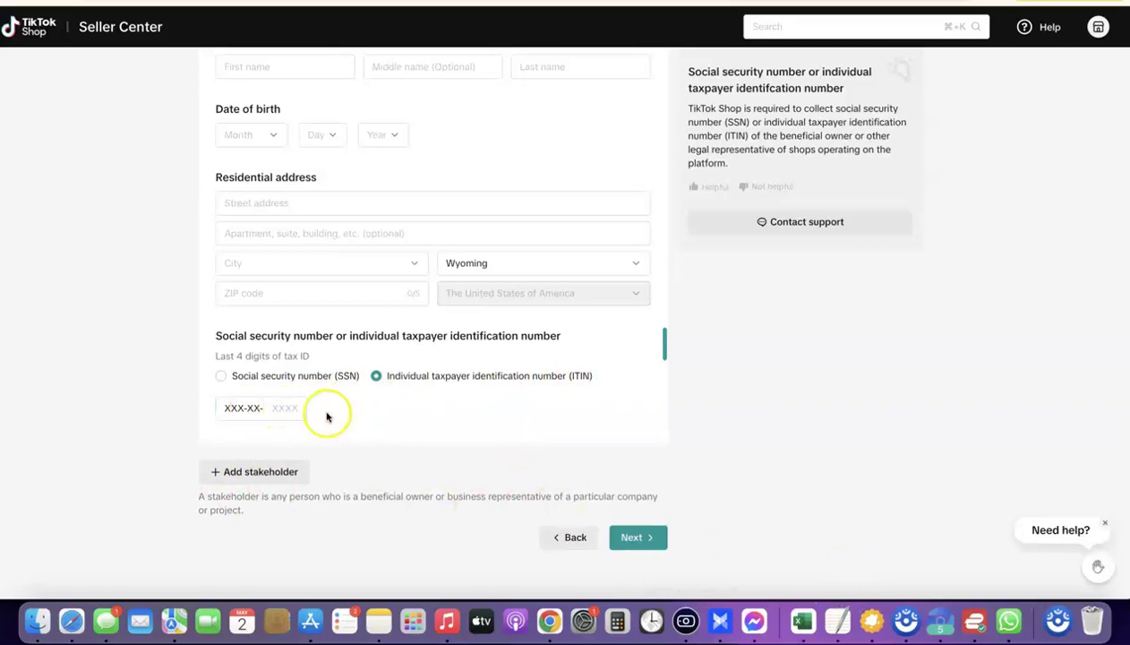
pyautogui.click(832, 622)
pyautogui.click(143, 77)
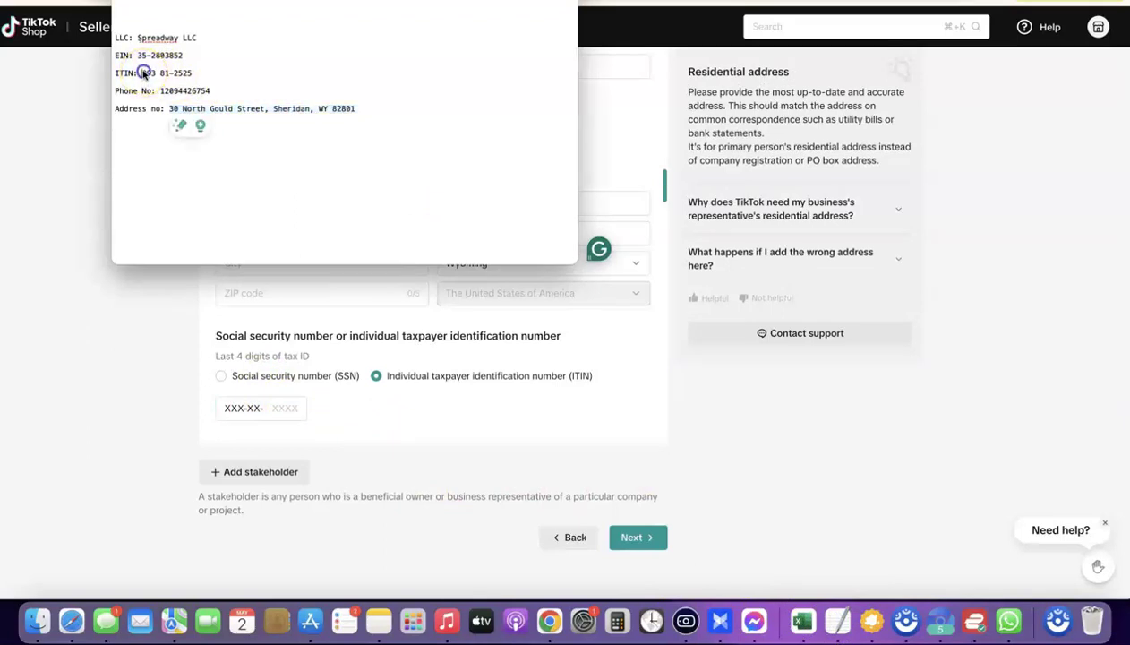
pyautogui.moveTo(141, 73); pyautogui.dragTo(189, 75)
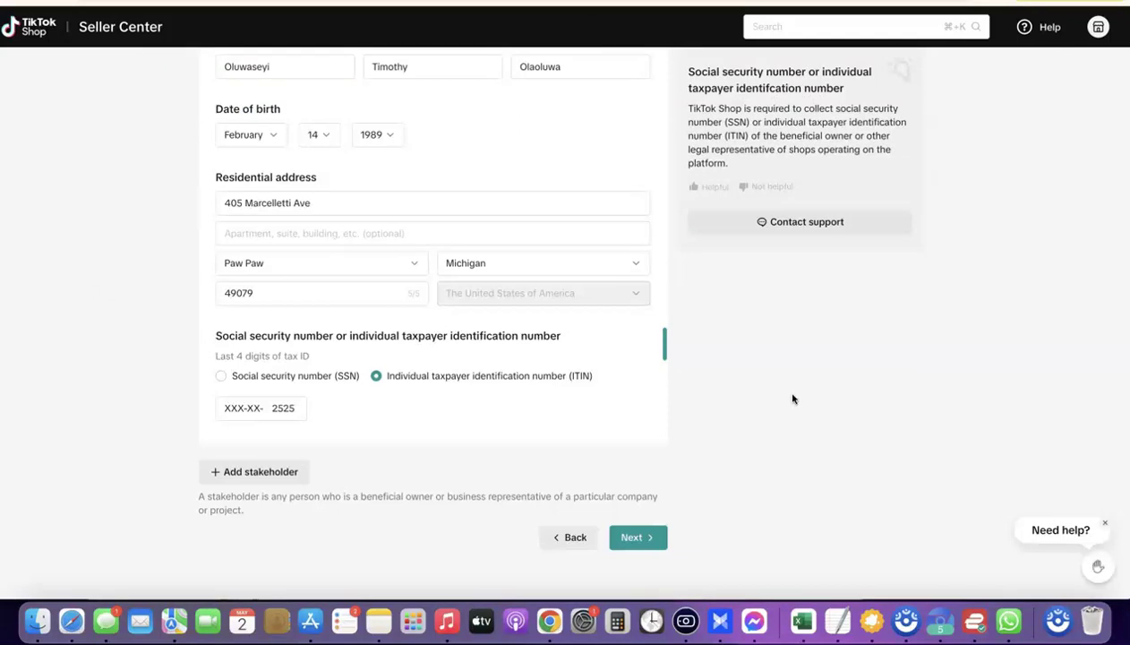
pyautogui.click(631, 539)
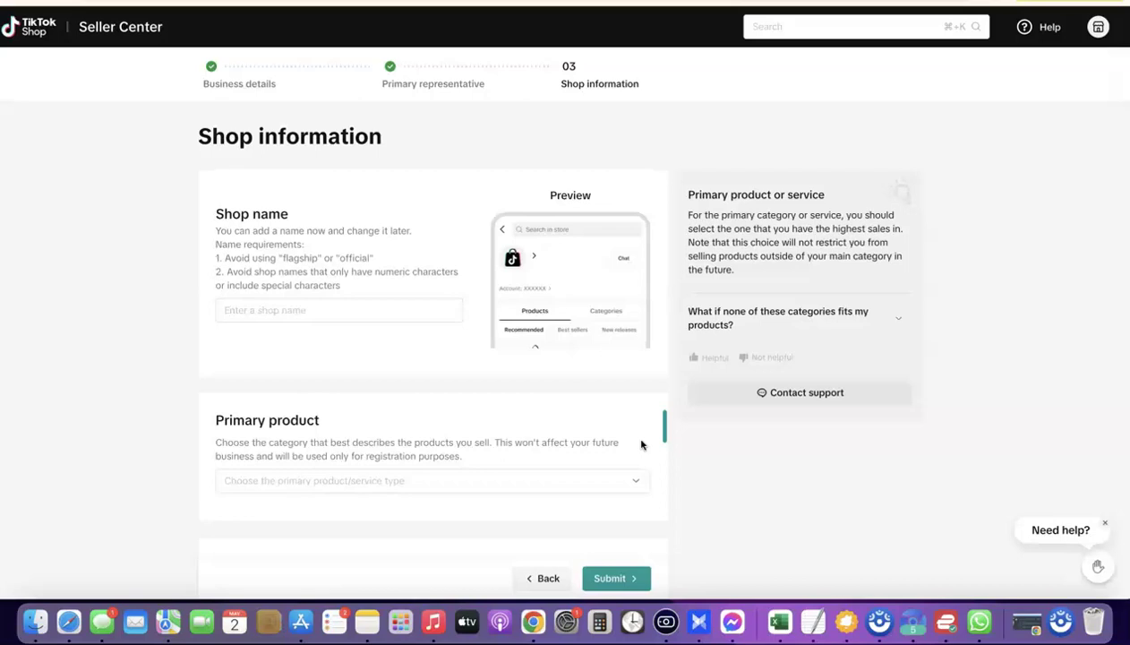
# - Name the shop Spreadway
pyautogui.click(327, 311)
pyautogui.write('S')
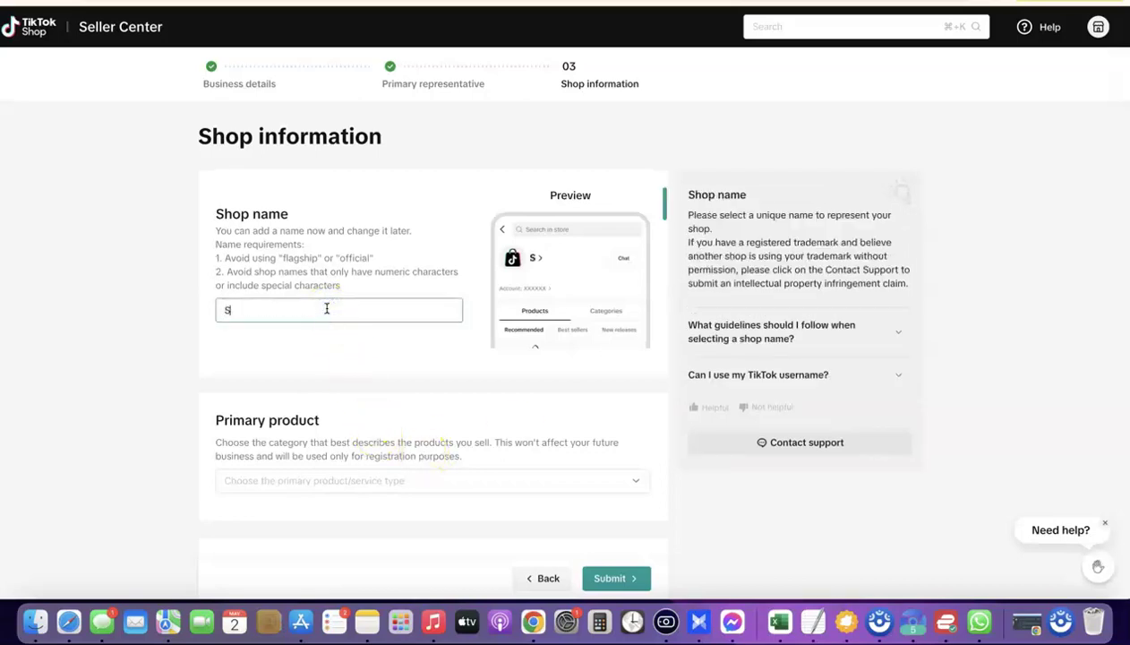
pyautogui.write('preadway')
# - Set the primary product category to Beauty & Personal Care
pyautogui.scroll(-2, 340, 290)
pyautogui.scroll(-1, 300, 358)
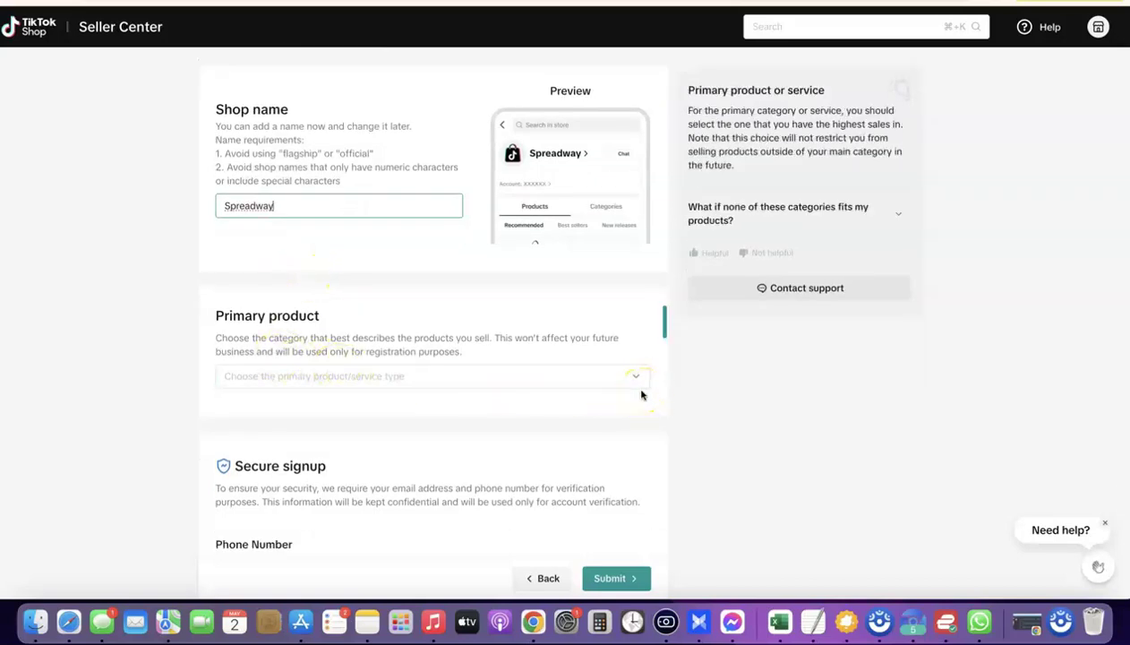
pyautogui.click(636, 378)
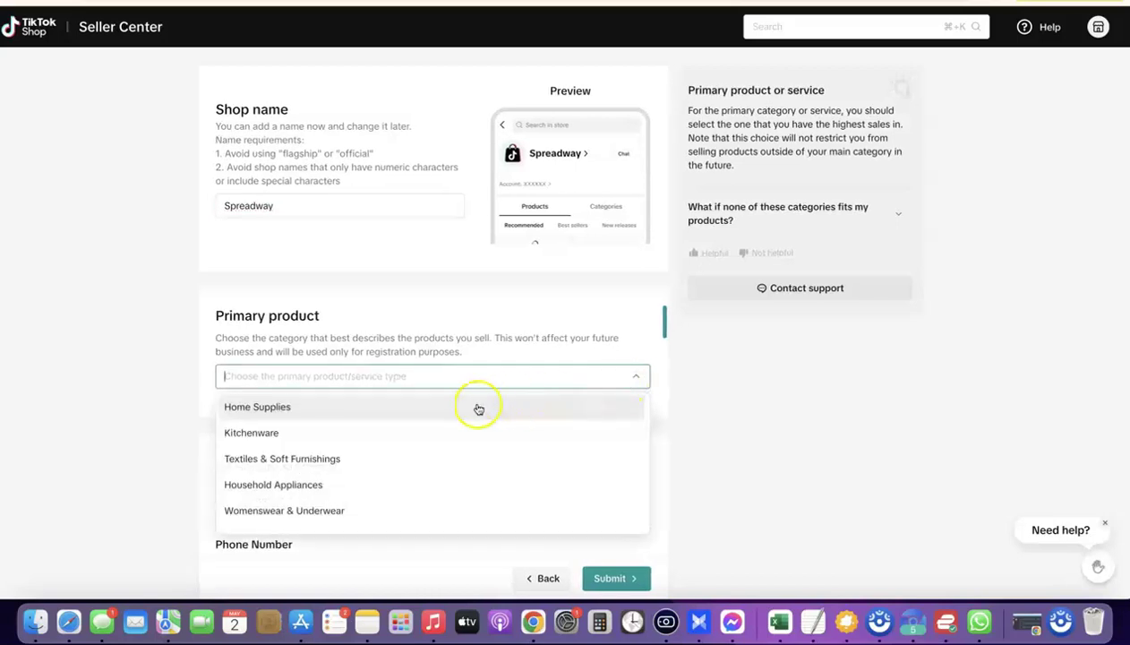
pyautogui.scroll(-3, 368, 436)
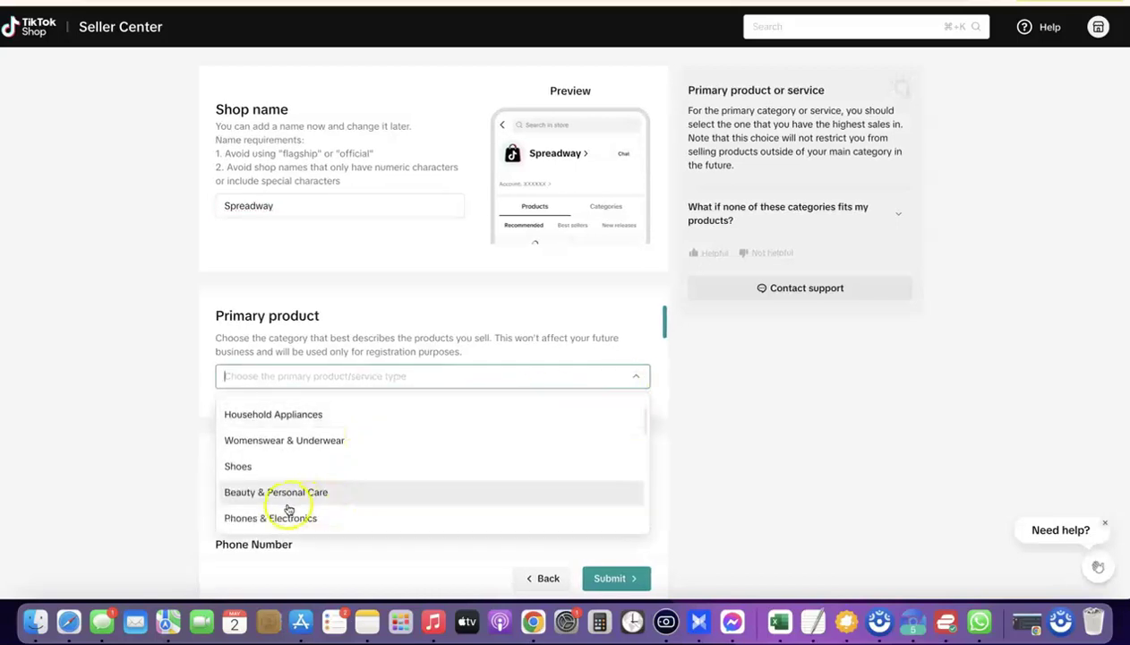
pyautogui.click(265, 492)
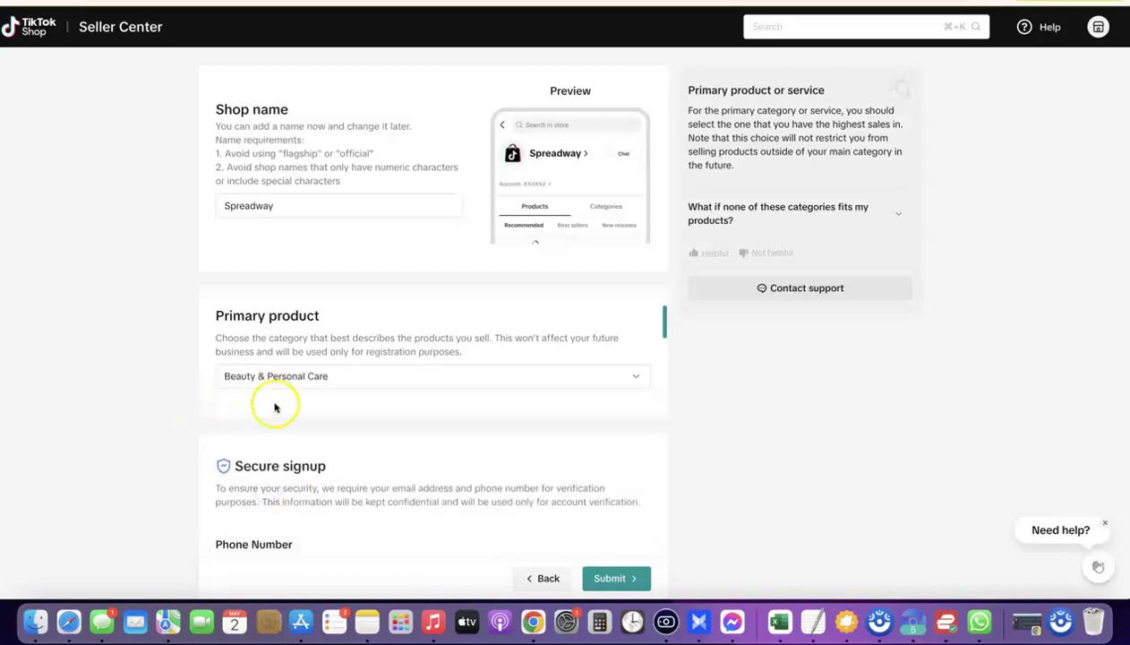
# - Enter the seller's US phone number in the secure signup section and request a verification code
pyautogui.scroll(-1, 555, 387)
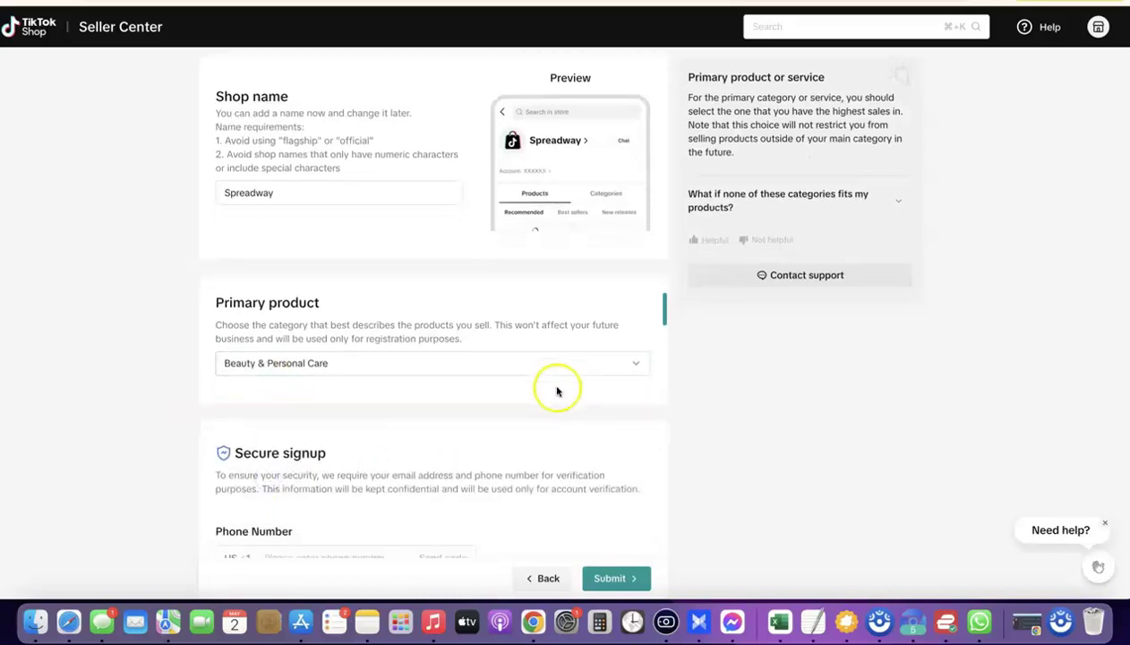
pyautogui.scroll(-4, 556, 391)
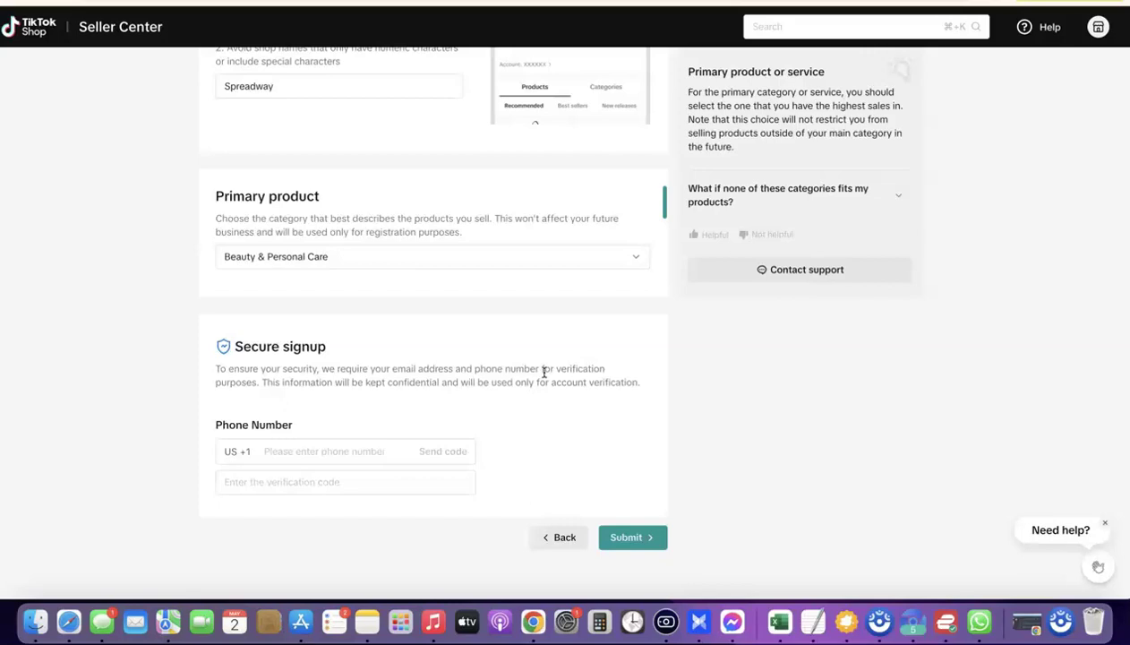
pyautogui.moveTo(336, 508)
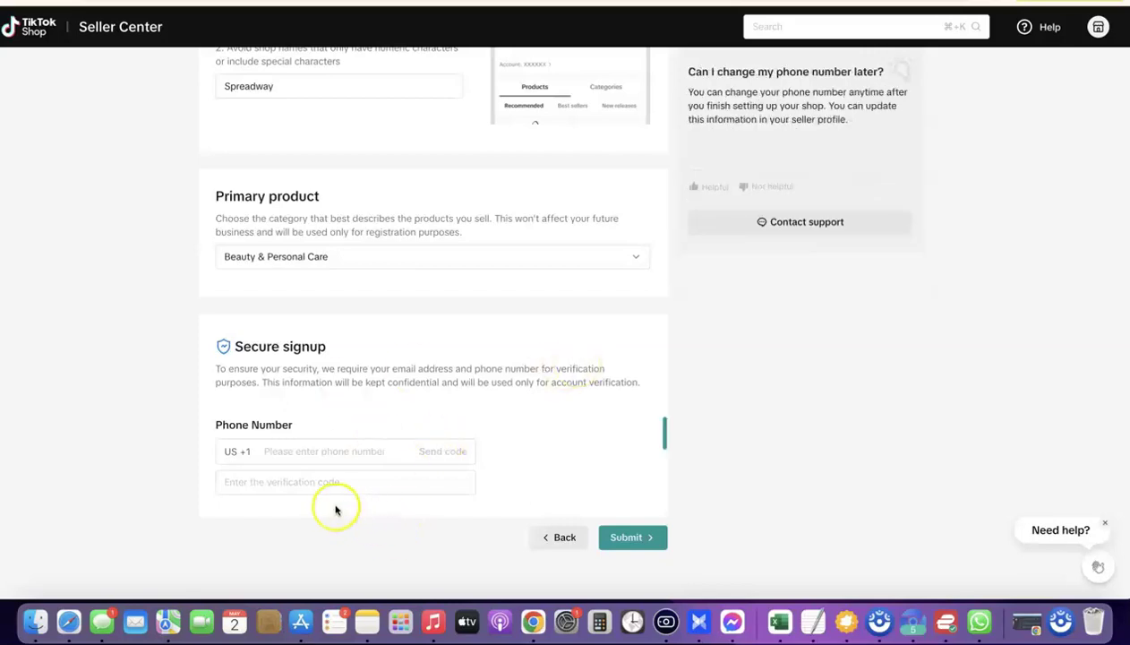
pyautogui.click(313, 456)
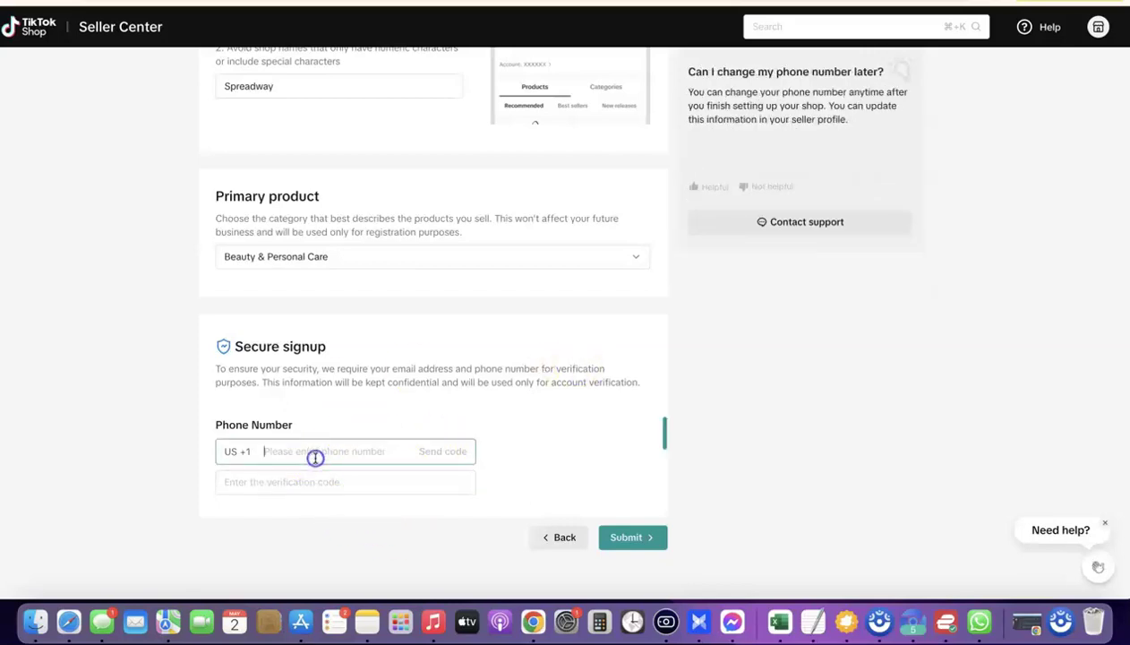
pyautogui.click(315, 456)
pyautogui.press('super+v')
pyautogui.click(404, 474)
pyautogui.click(442, 451)
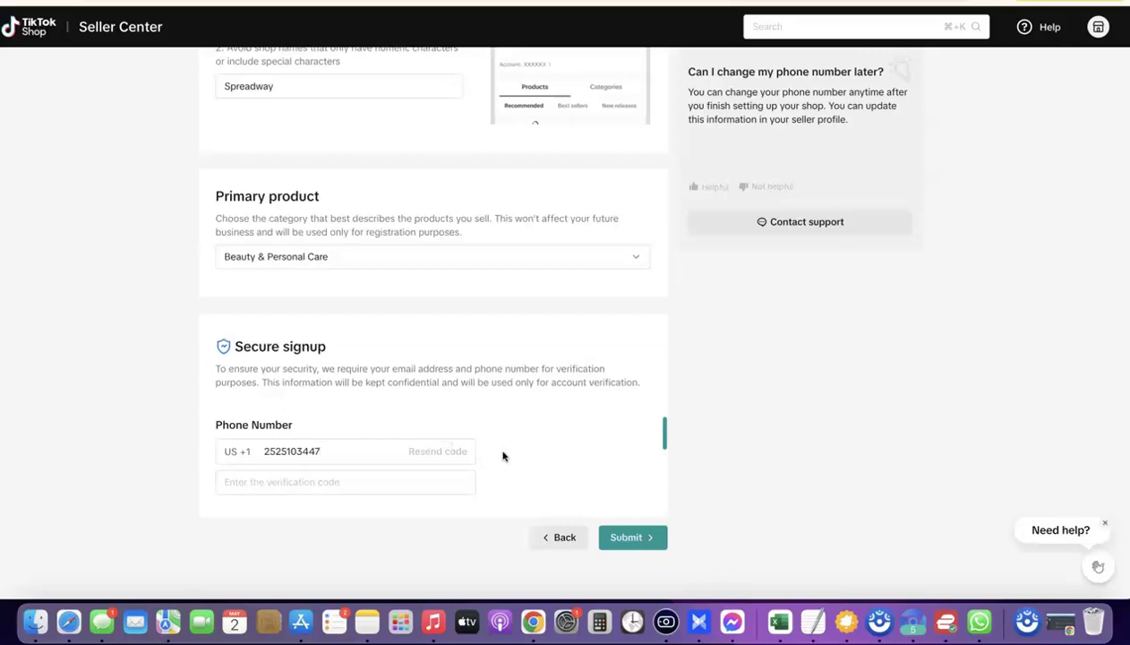
# - Paste the received verification code for the phone number in the secure signup section
pyautogui.click(338, 492)
pyautogui.click(440, 475)
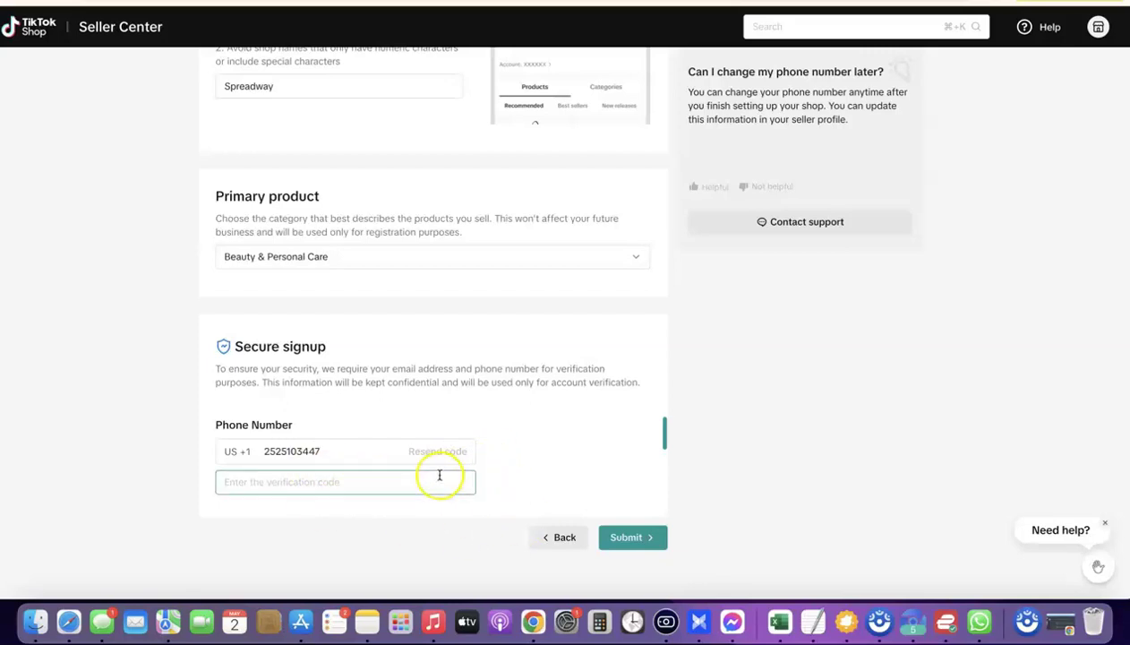
pyautogui.click(262, 483)
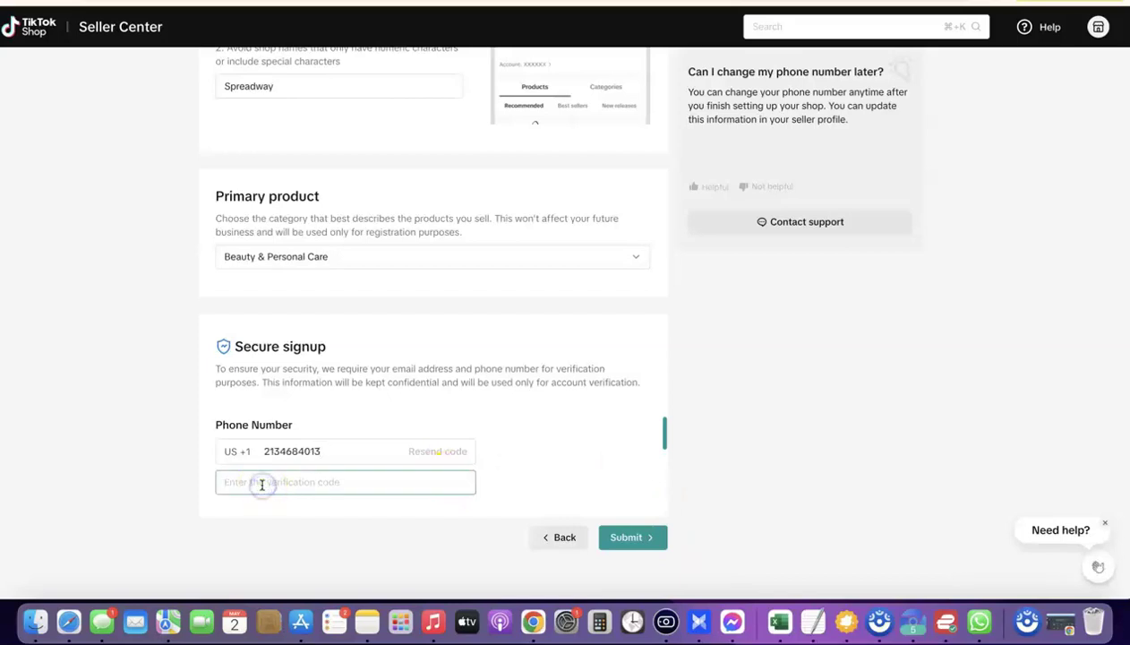
pyautogui.press('super+v')
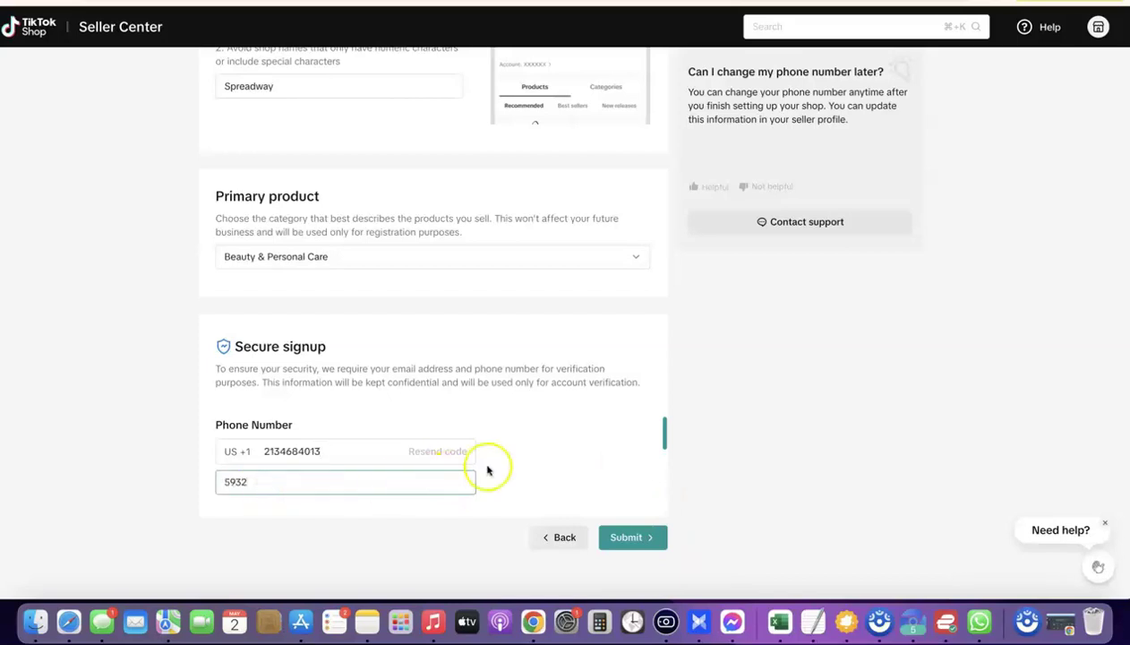
# - Submit the seller registration and confirm the reviewed business and representative information
pyautogui.click(627, 536)
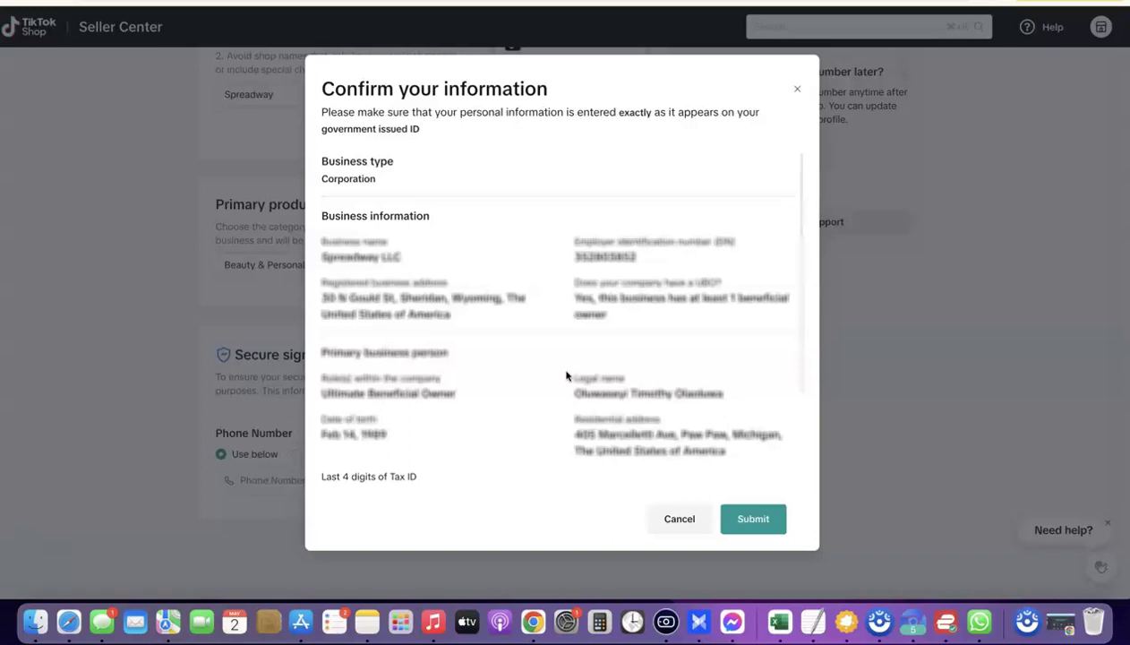
pyautogui.click(547, 319)
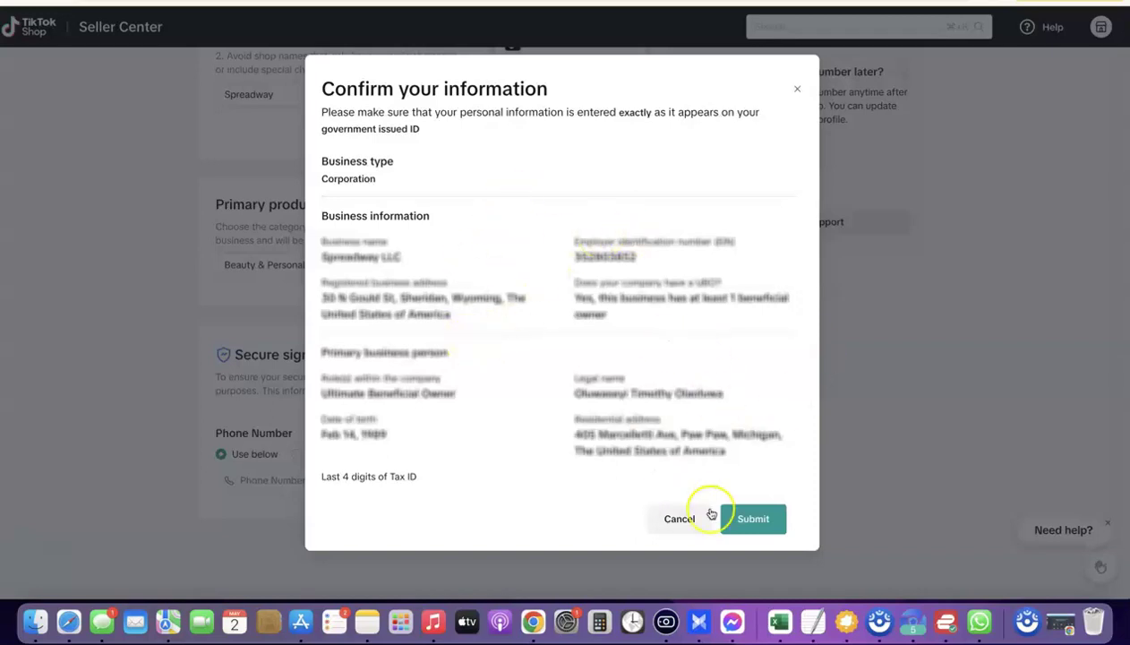
pyautogui.click(749, 520)
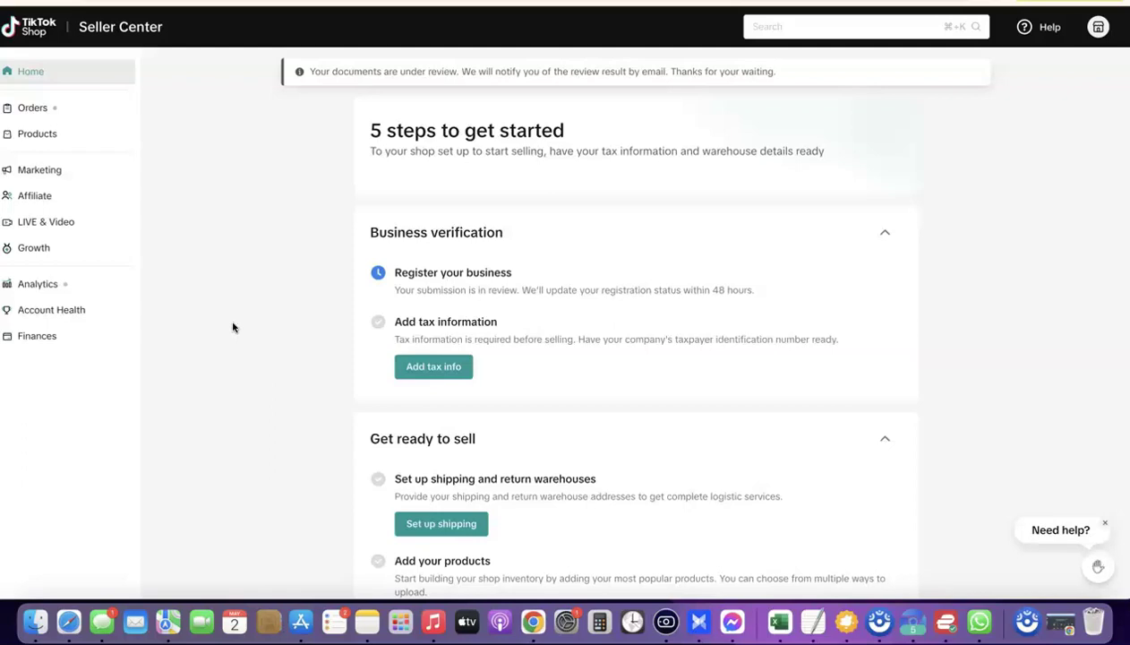
pyautogui.click(91, 362)
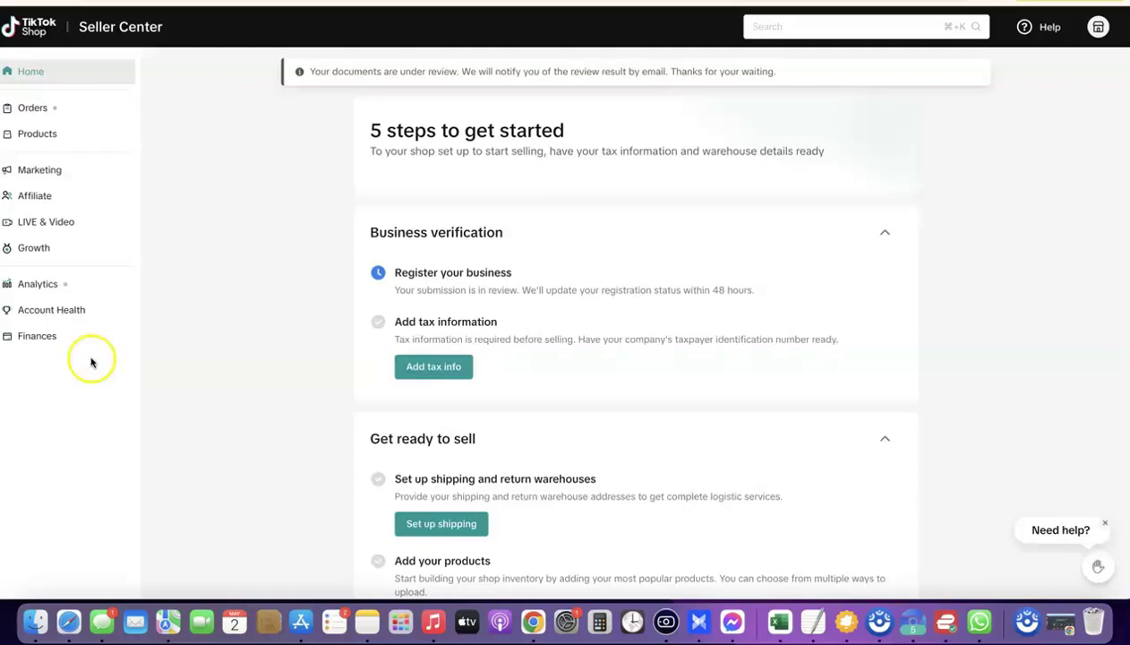